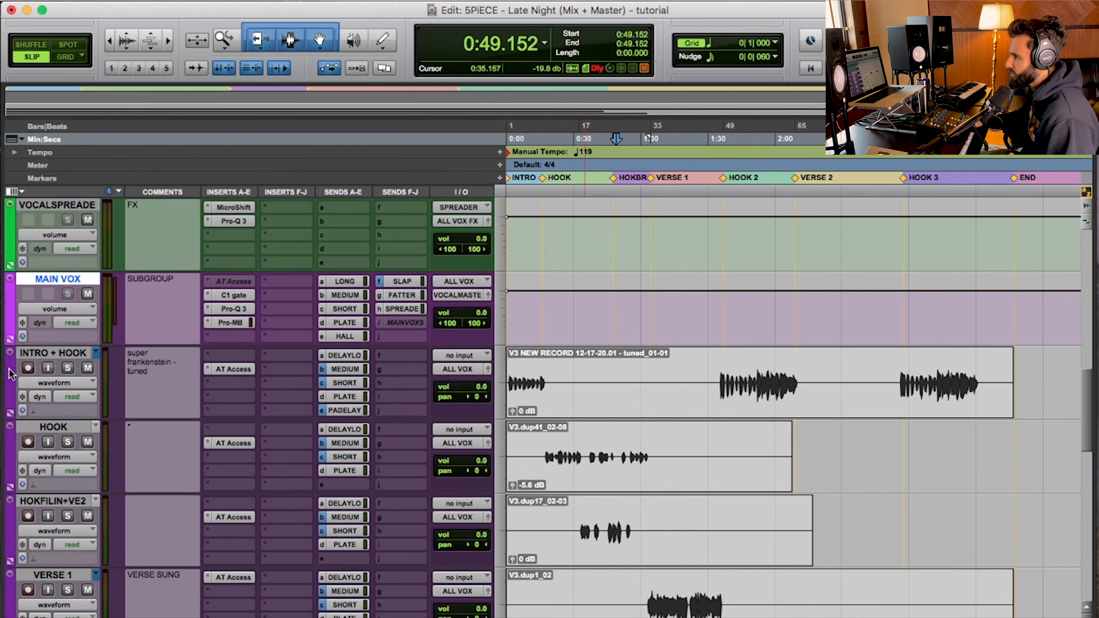
Select the individual vocal tracks one after another, from INTRO + HOOK through the hook and verse tracks to WHISPERRIGHT.
left_click(80, 355)
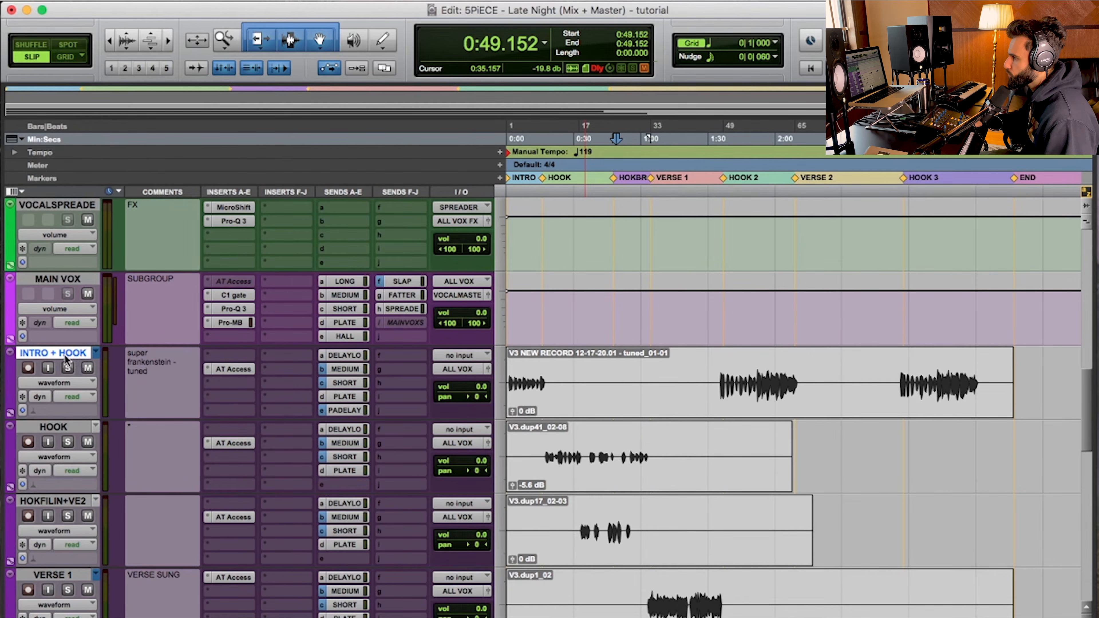
left_click(59, 428)
left_click(66, 501)
scroll(66, 501, "down", 1)
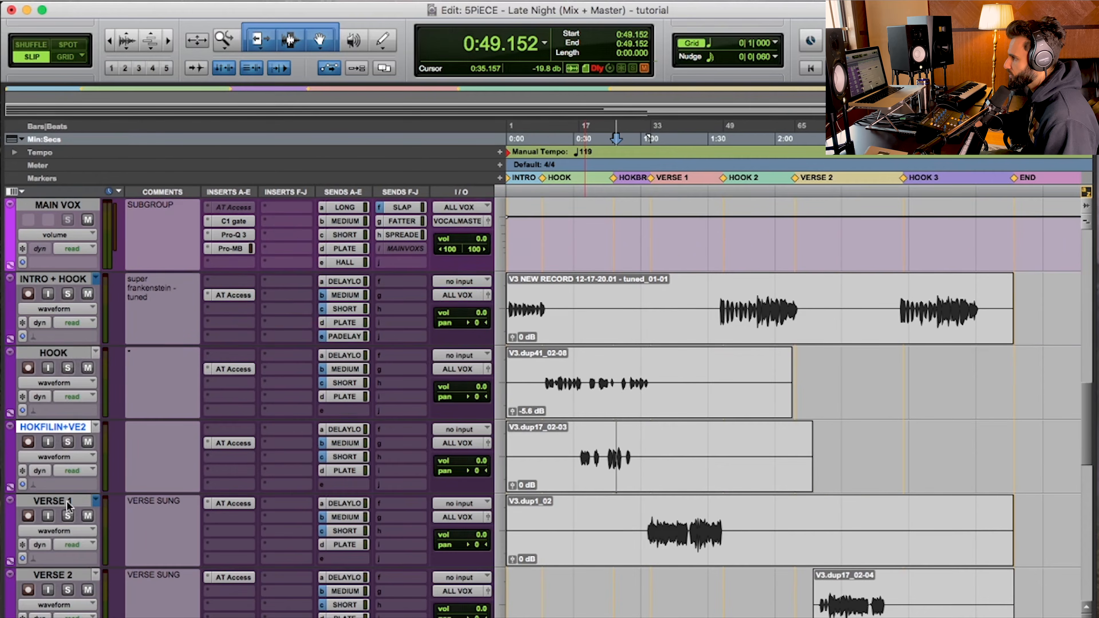
left_click(66, 501)
left_click(70, 573)
scroll(70, 571, "down", 2)
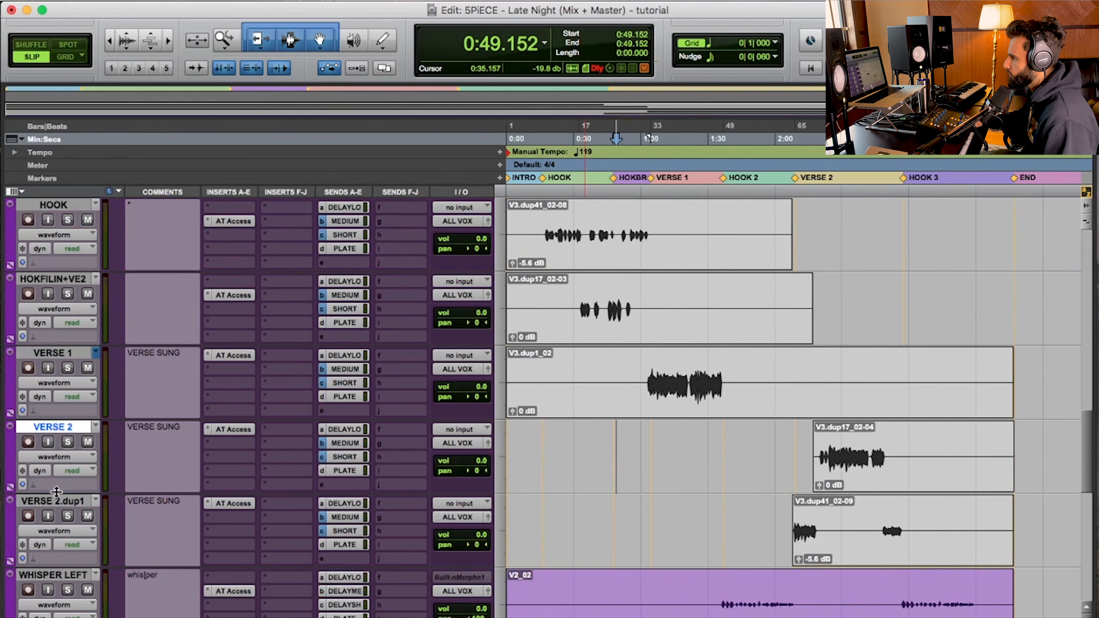
left_click(55, 501)
left_click(58, 574)
scroll(58, 573, "down", 2)
left_click(54, 501)
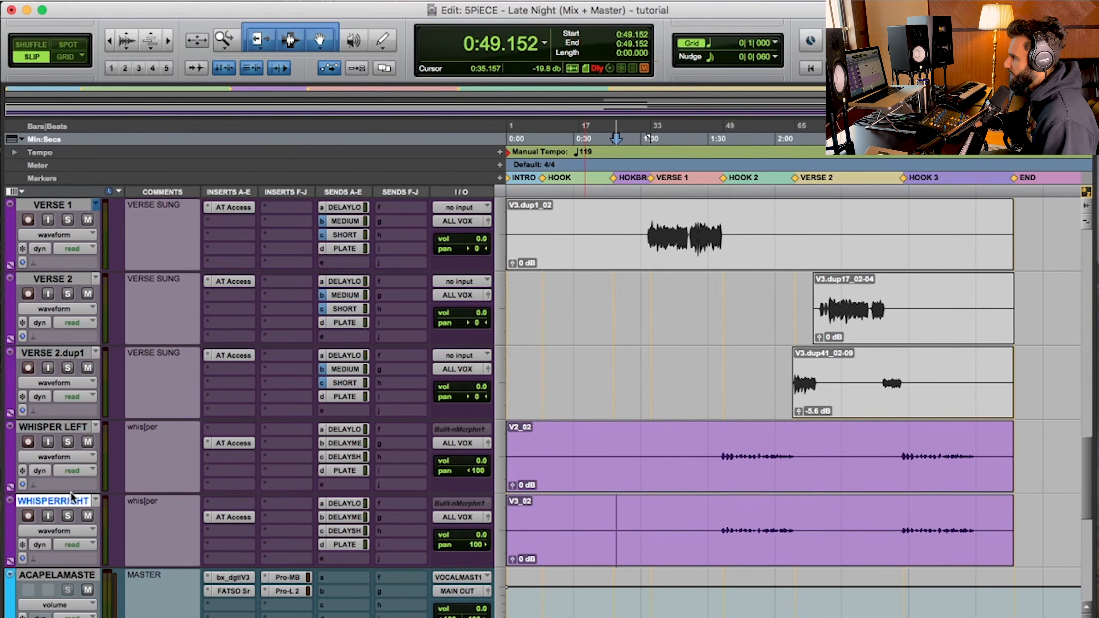
Look over the lead vocal tracks, selecting the clips on INTRO + HOOK, HOOK and HOKFILIN+VE2 in turn.
scroll(111, 420, "up", 4)
scroll(547, 405, "down", 3)
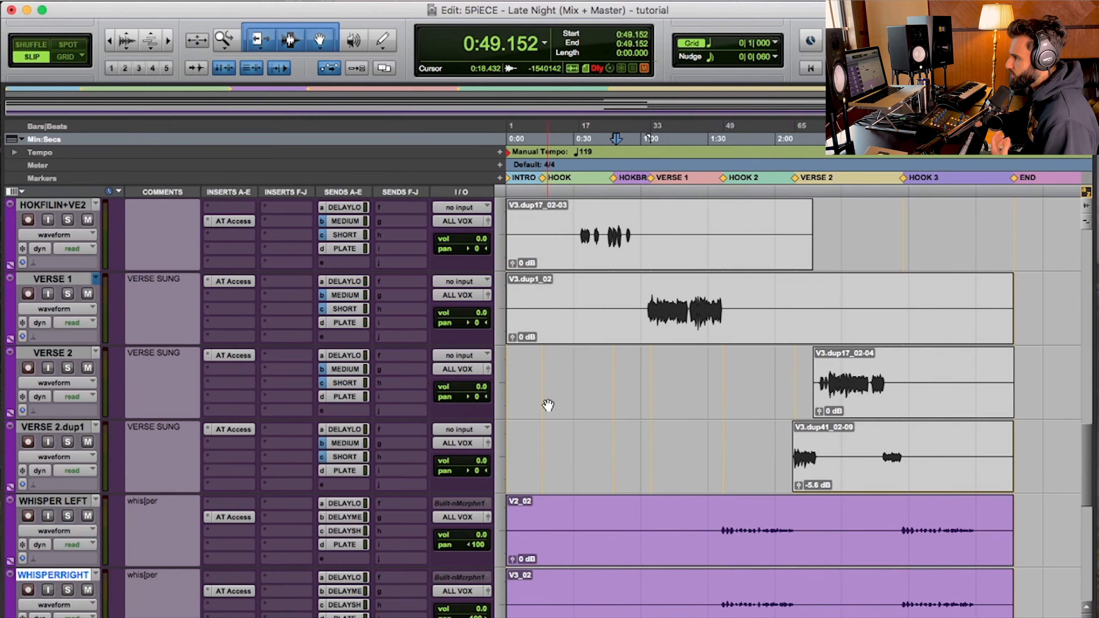
scroll(548, 405, "up", 1)
scroll(548, 405, "up", 2)
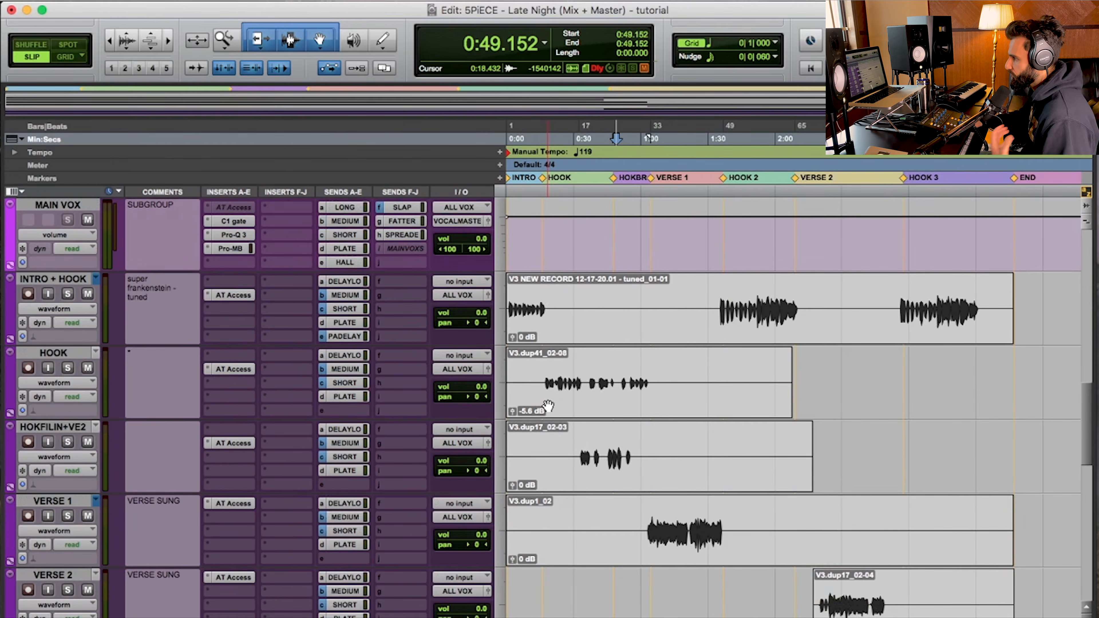
left_click(576, 327)
left_click(565, 372)
left_click(563, 463)
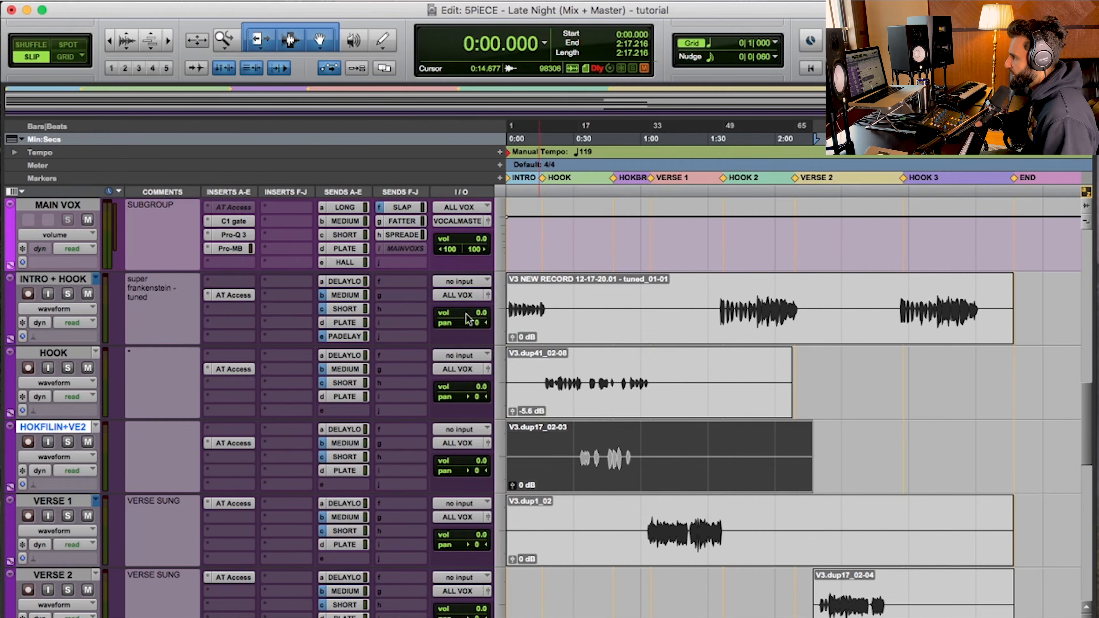
left_click(555, 322)
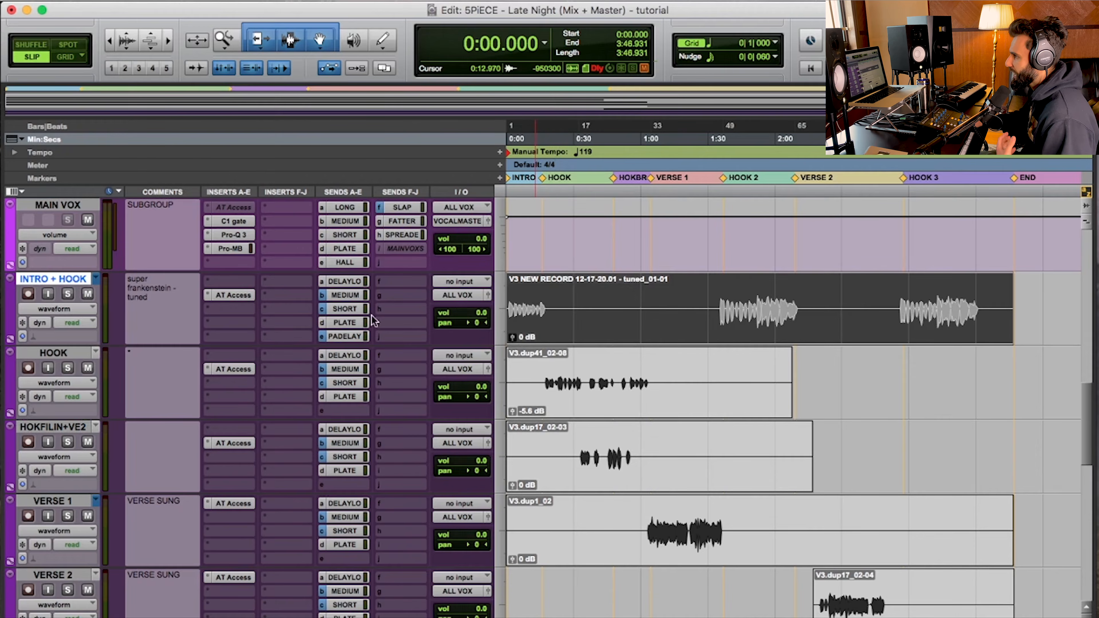
Select the WHISPER LEFT clip, and return to the MAIN VOX subgroup that collects the individual vocals.
scroll(39, 389, "down", 3)
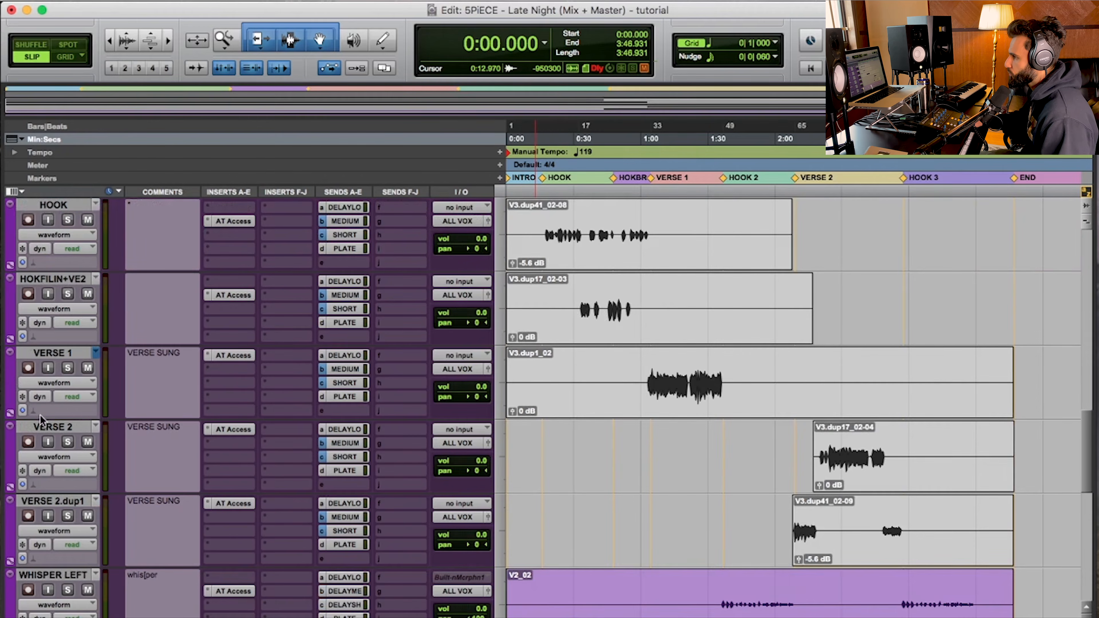
right_click(56, 566)
left_click(499, 522)
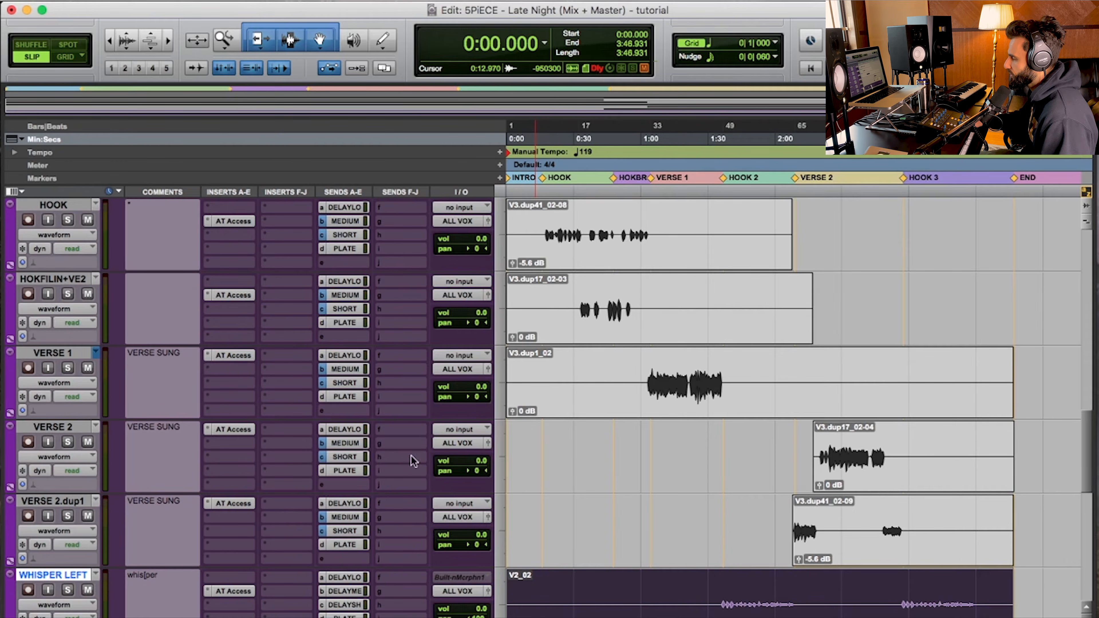
scroll(400, 366, "up", 5)
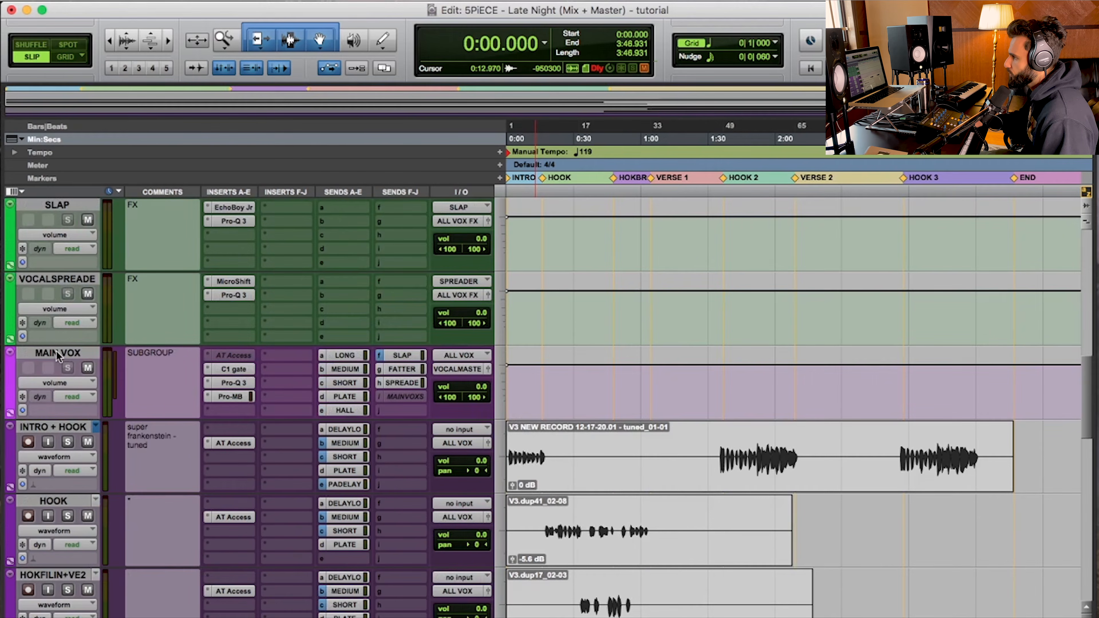
left_click(55, 352)
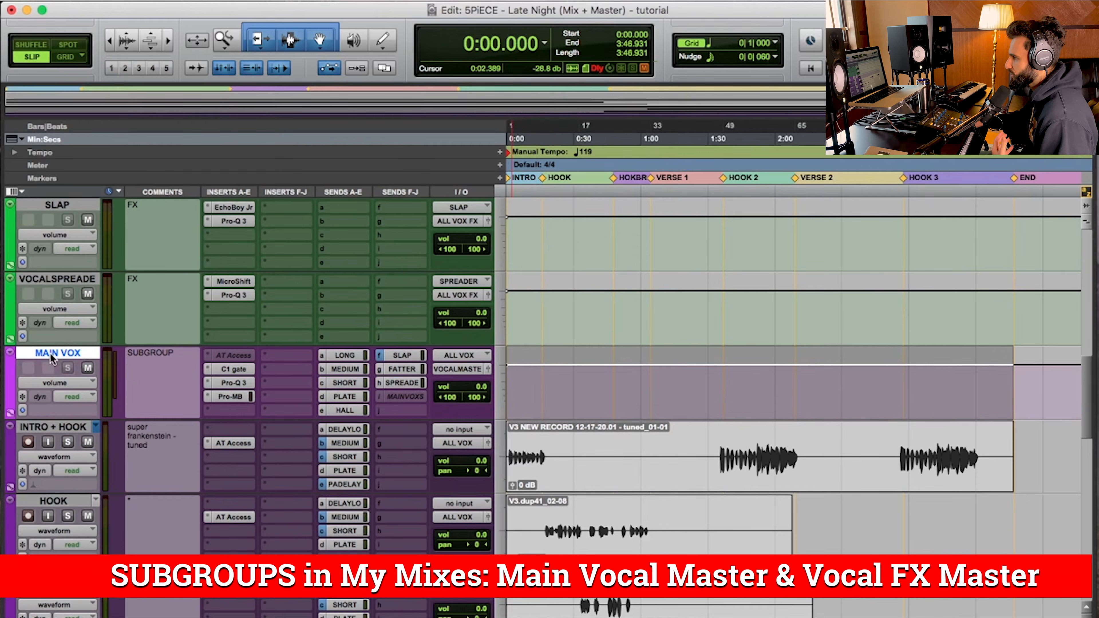
Examine the ALL VOX FX subgroup and its effect returns, selecting DELAY LONG, DELAY MEDIUM and DELAY SHORT.
scroll(50, 353, "up", 5)
scroll(75, 352, "up", 3)
left_click(62, 279)
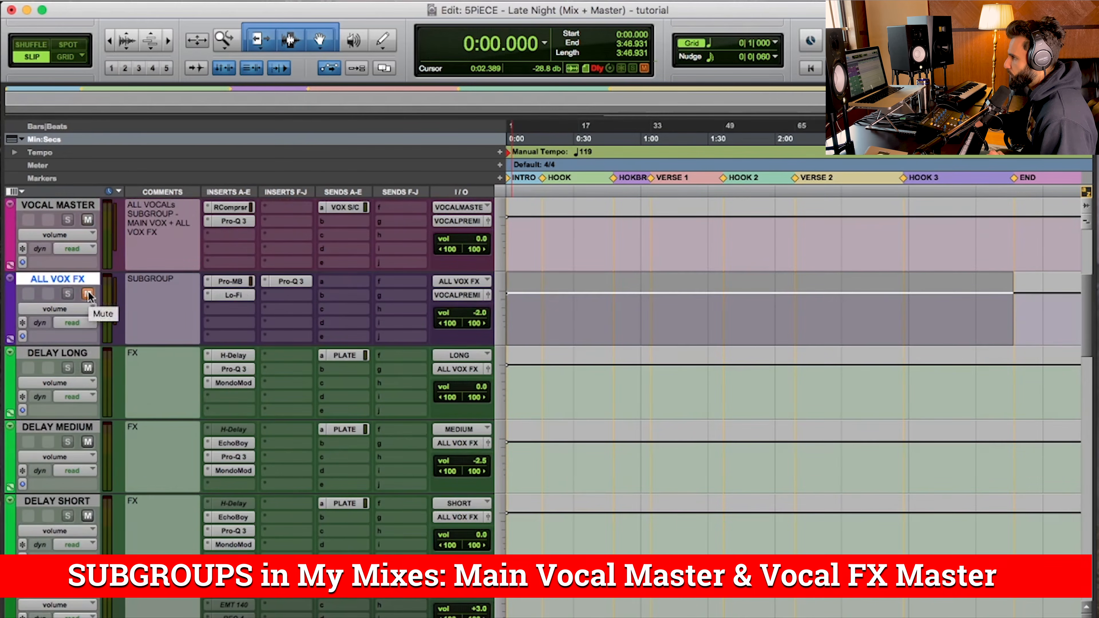
left_click(60, 355)
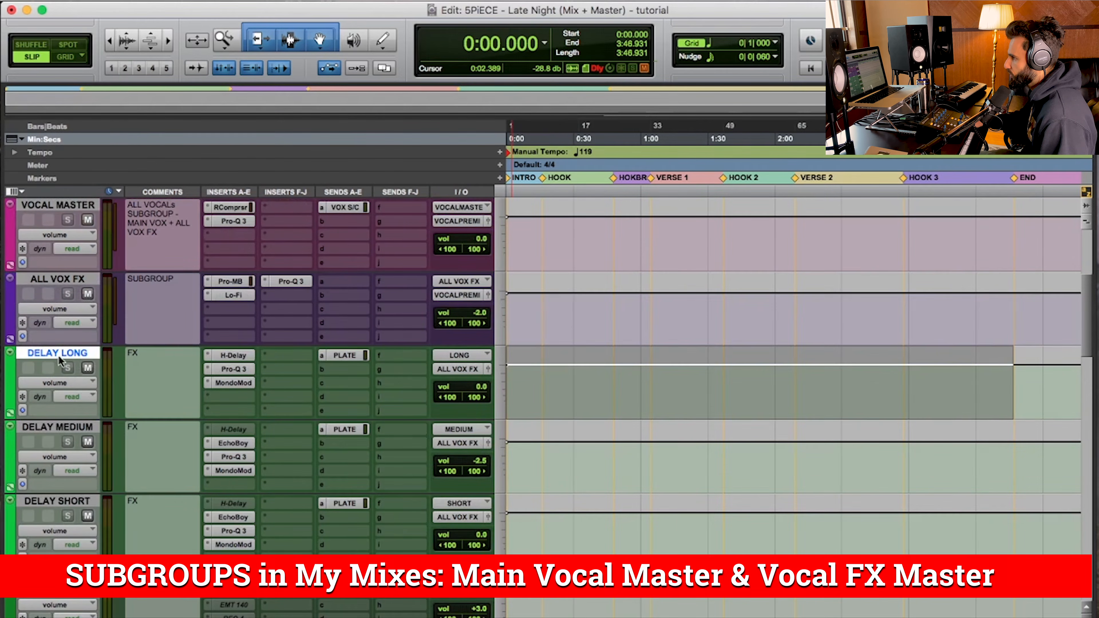
left_click(60, 428)
left_click(66, 502)
scroll(67, 504, "down", 3)
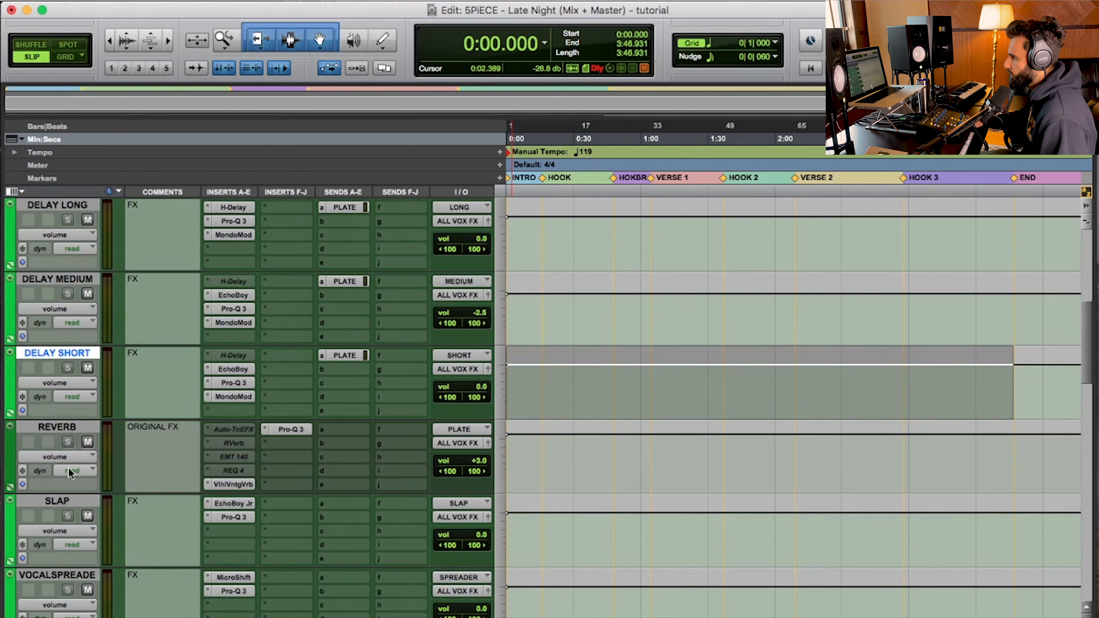
scroll(59, 498, "up", 4)
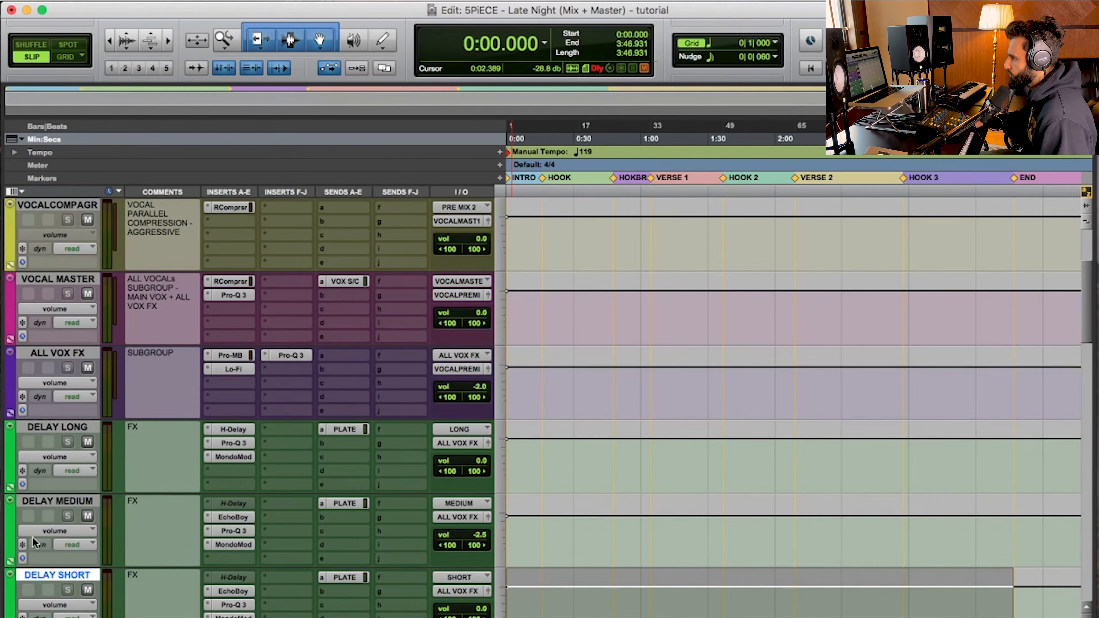
scroll(70, 562, "down", 3)
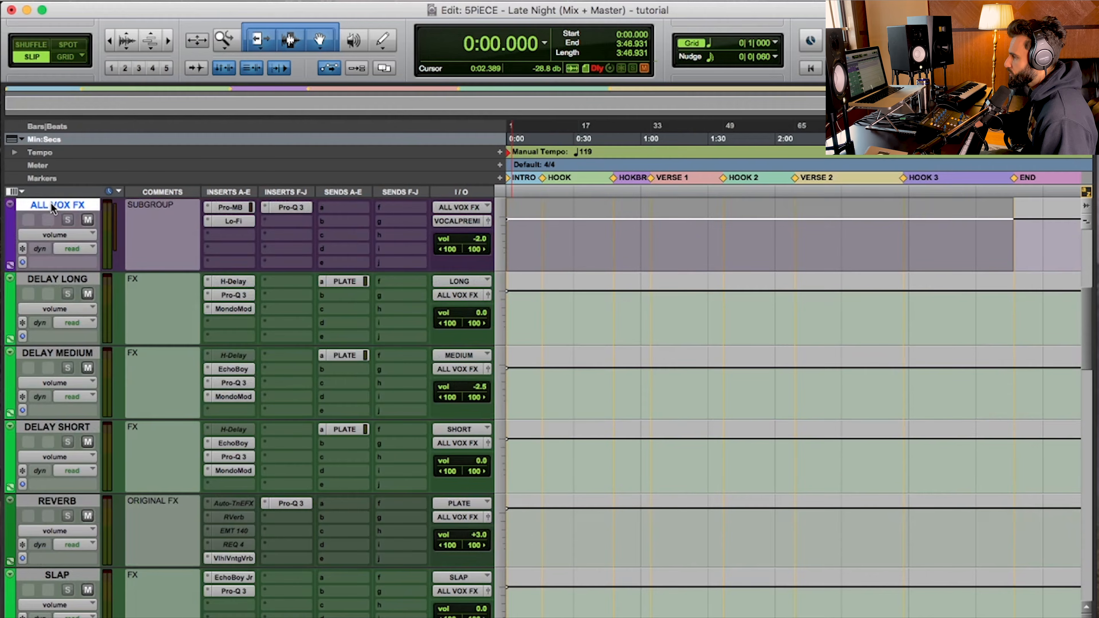
Compare the two vocal subgroups by selecting ALL VOX FX and the MAIN VOX track in turn.
left_click(51, 205)
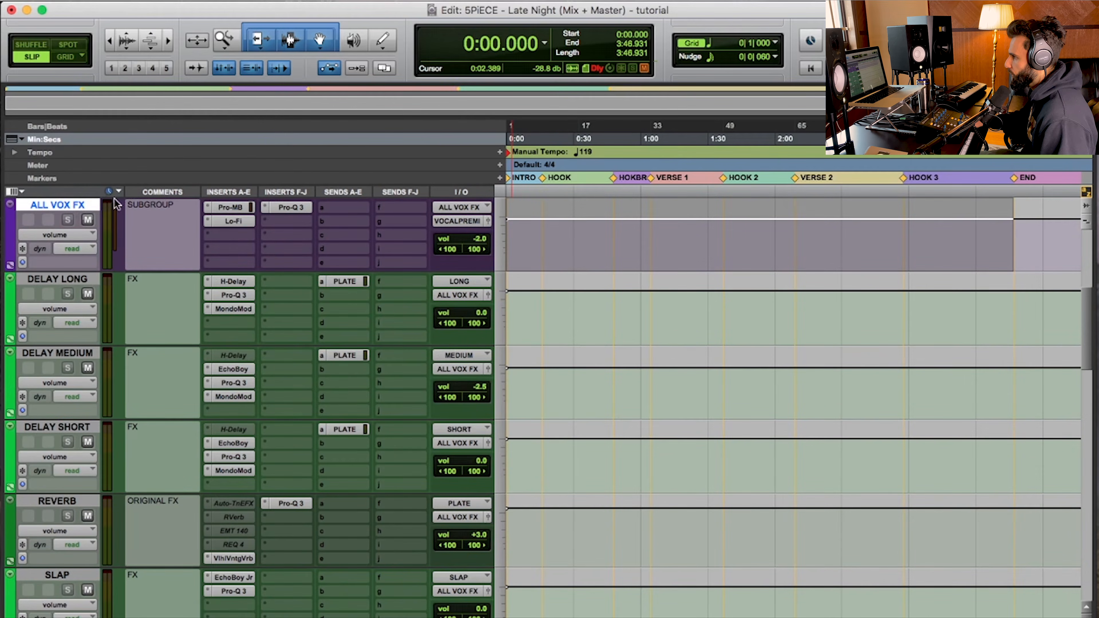
scroll(57, 548, "down", 3)
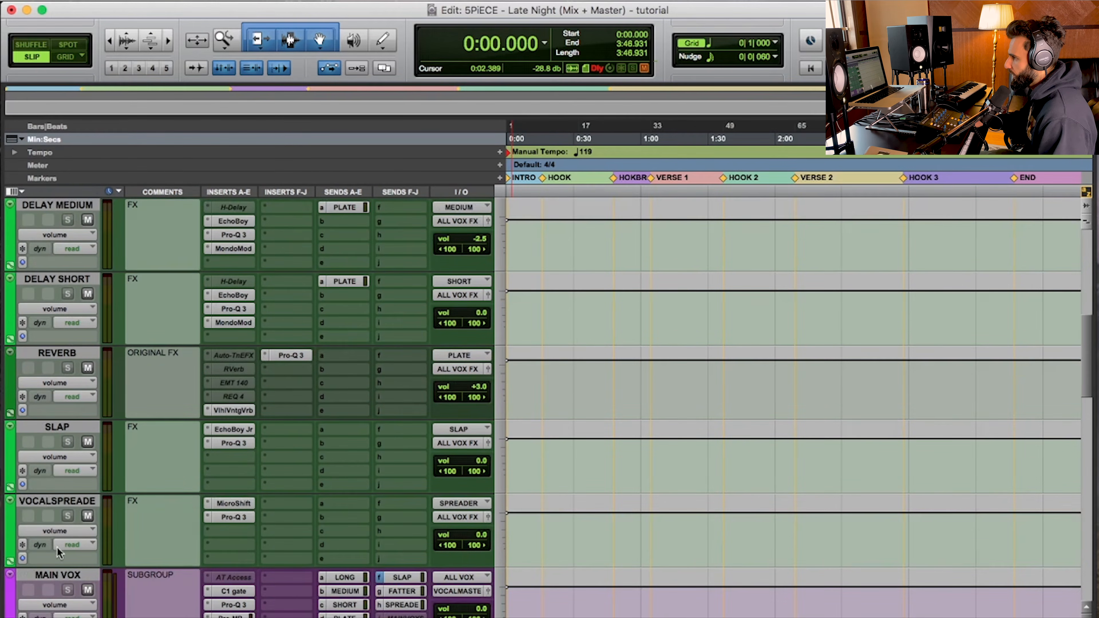
left_click(57, 576)
Lower the ALL VOX FX subgroup's volume to about -11.9 dB and reset it to 0.0 dB.
scroll(246, 443, "up", 3)
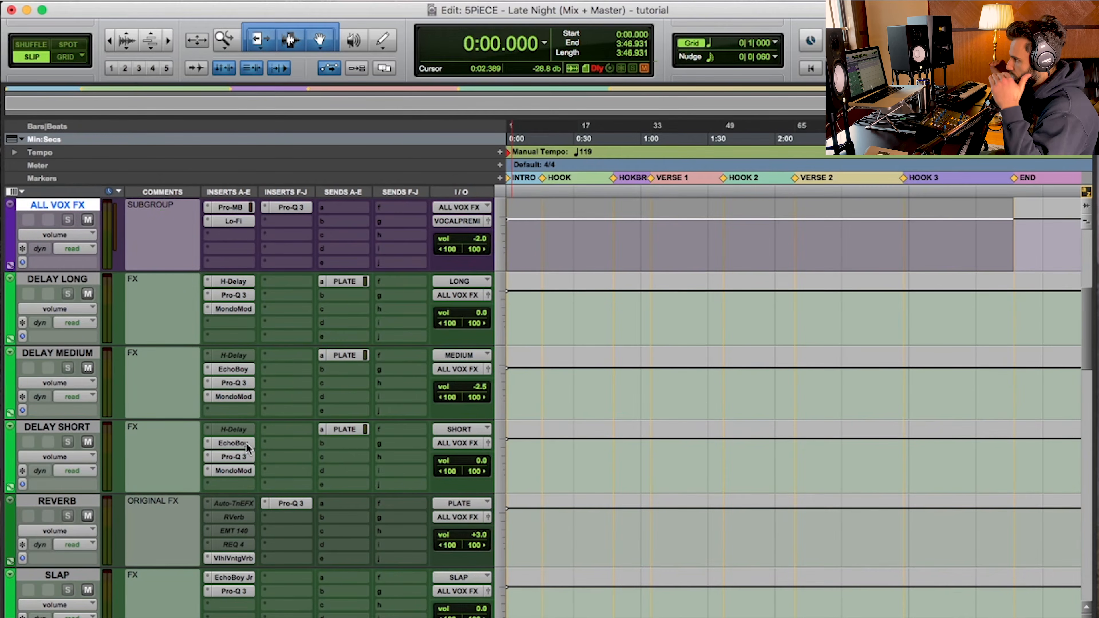
left_click_drag(479, 239, 482, 253)
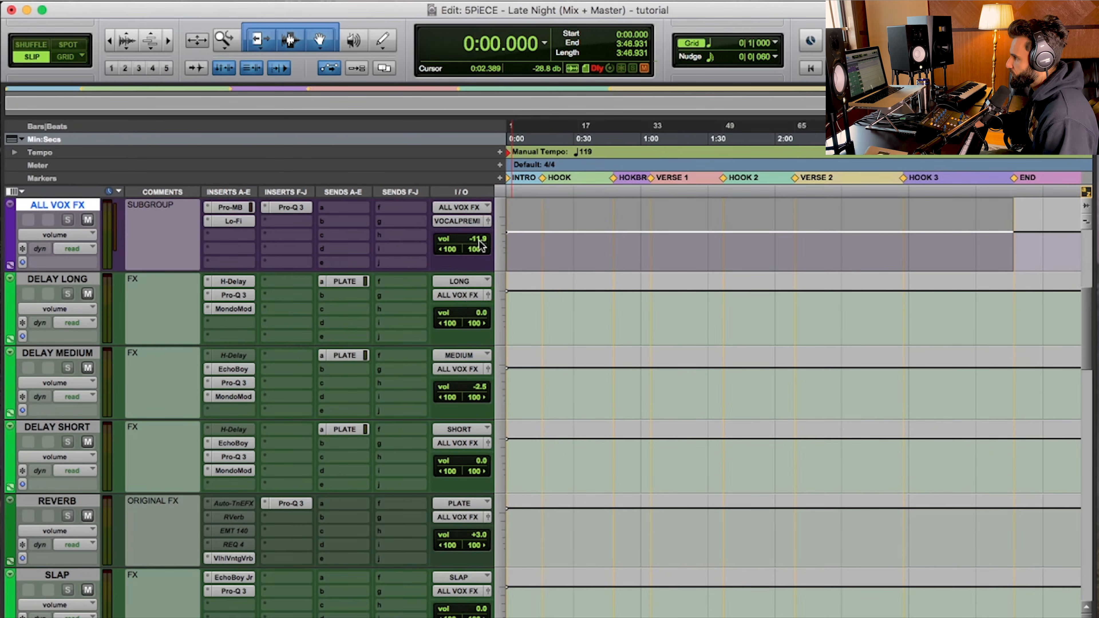
left_click(480, 242, "alt")
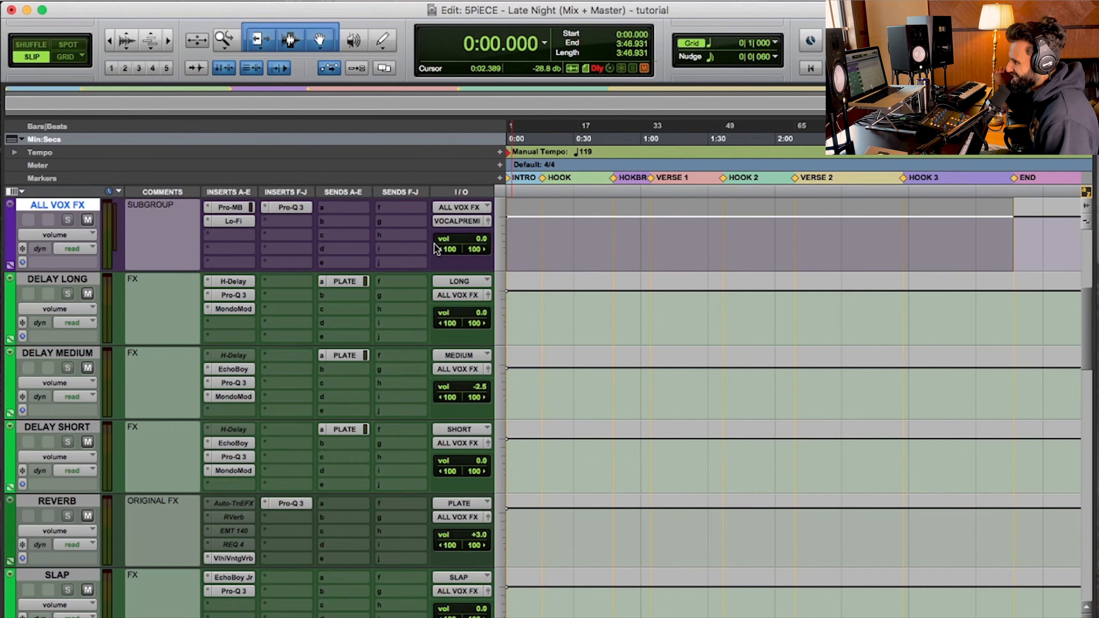
Examine the output routing of the MAIN VOX and ALL VOX FX subgroups and the effect returns between them.
scroll(53, 550, "down", 4)
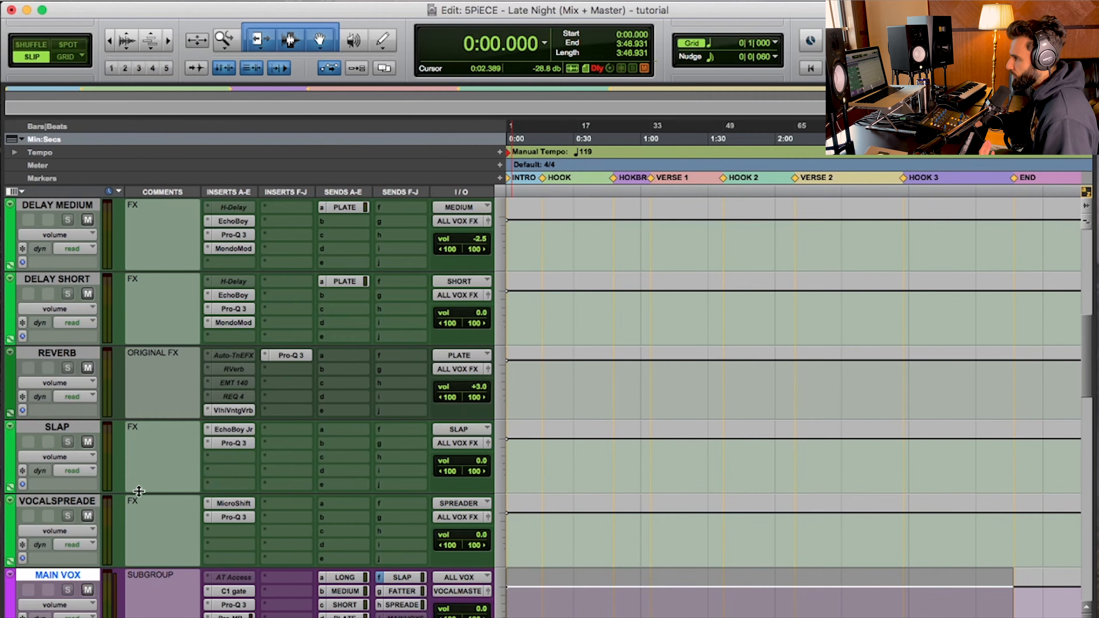
scroll(151, 476, "up", 2)
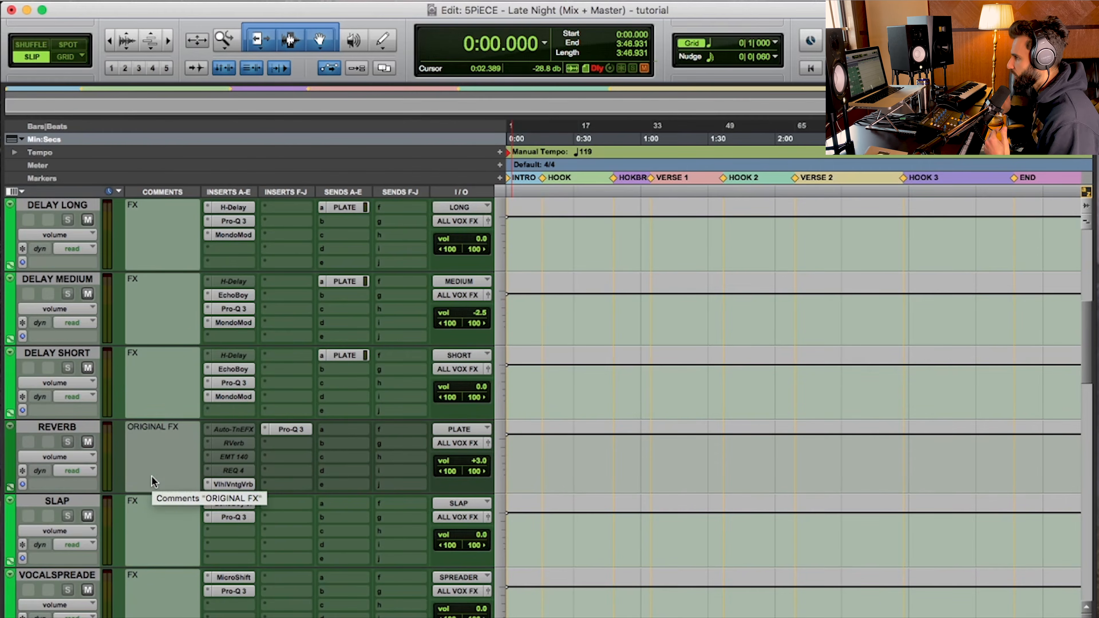
scroll(152, 481, "down", 2)
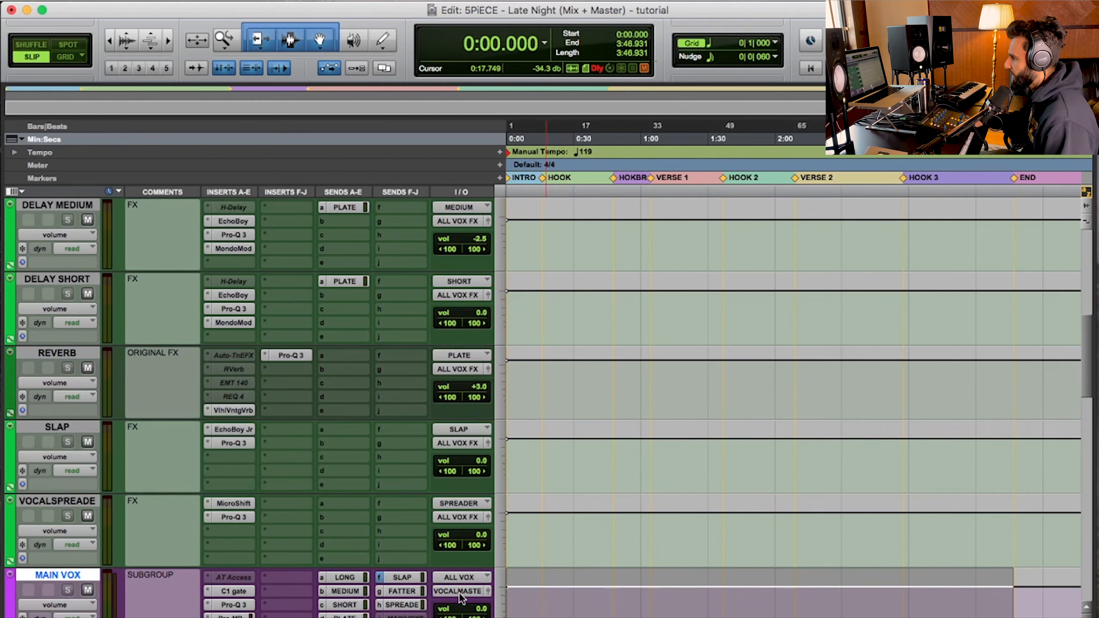
scroll(472, 392, "up", 4)
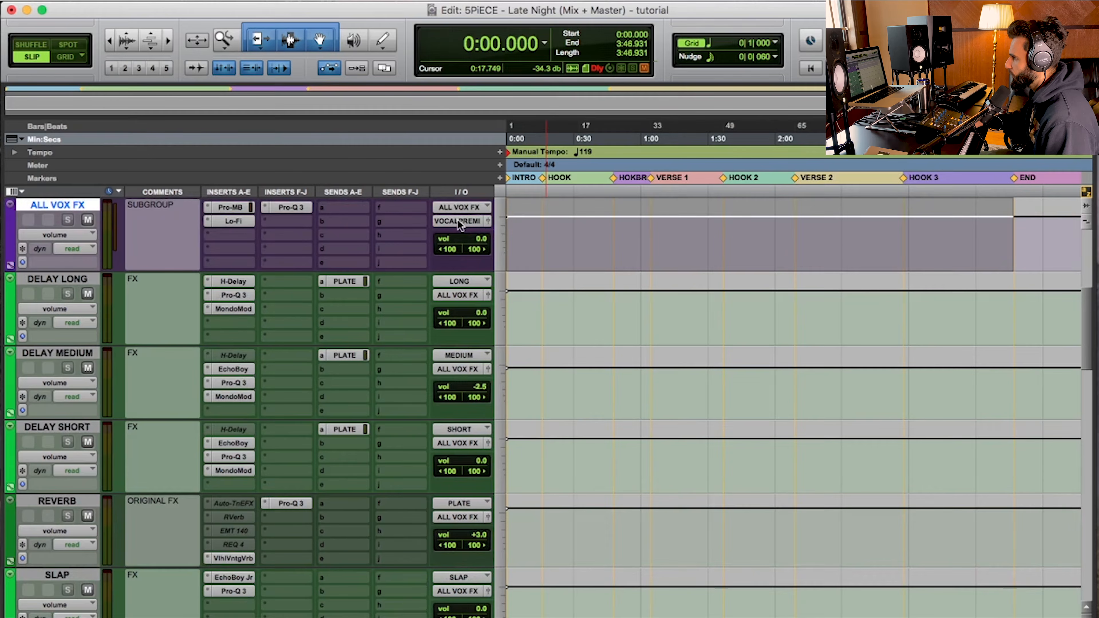
scroll(368, 310, "down", 5)
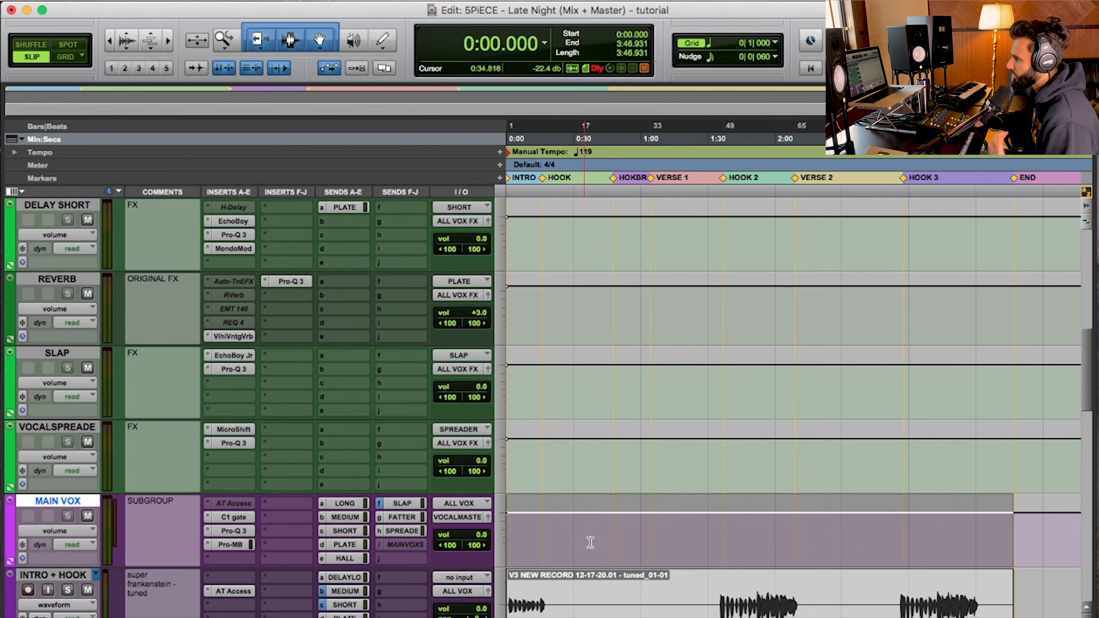
scroll(266, 545, "down", 2)
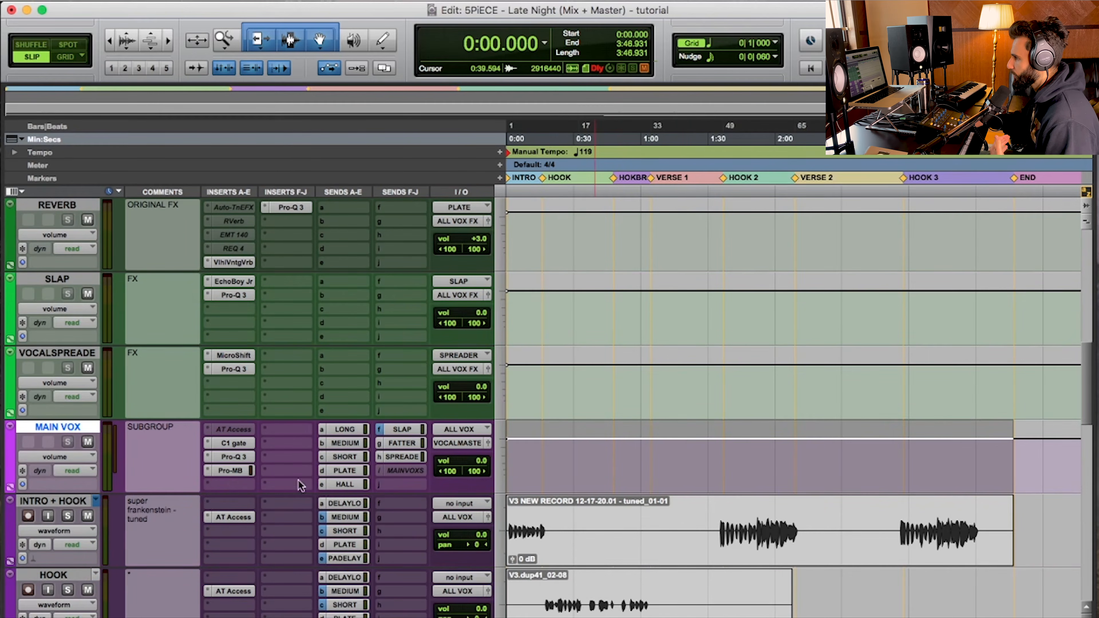
Select the Hook 2 passage on INTRO + HOOK and the vocal passage from about 0:59.7 to 1:36.3 on VERSE 1.
left_click_drag(721, 524, 798, 522)
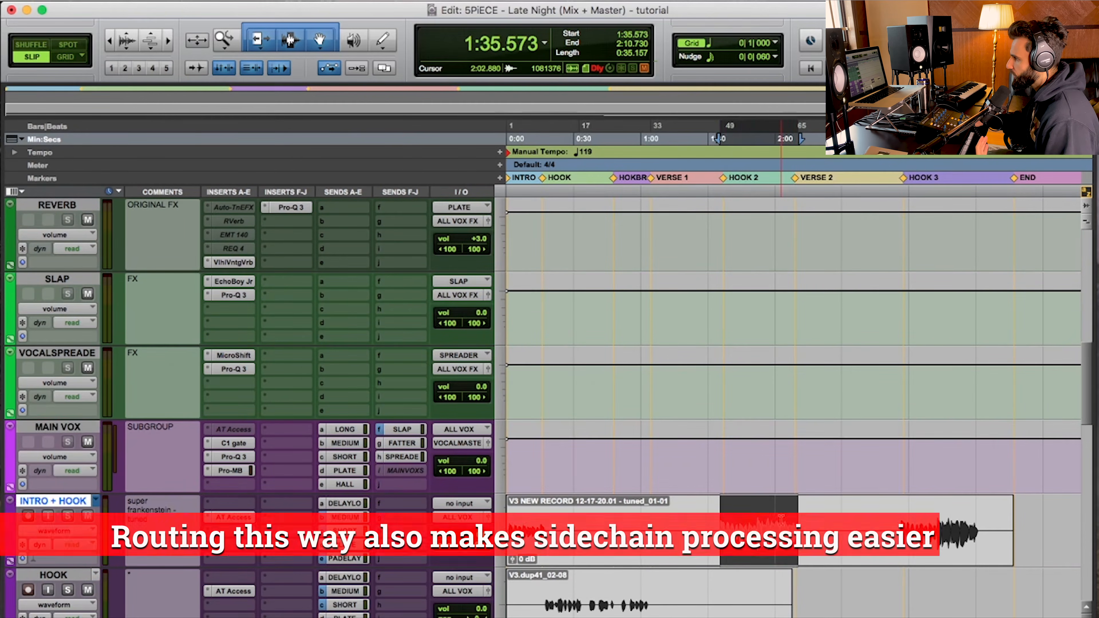
scroll(799, 522, "down", 2)
left_click_drag(538, 522, 720, 522)
scroll(653, 519, "down", 4)
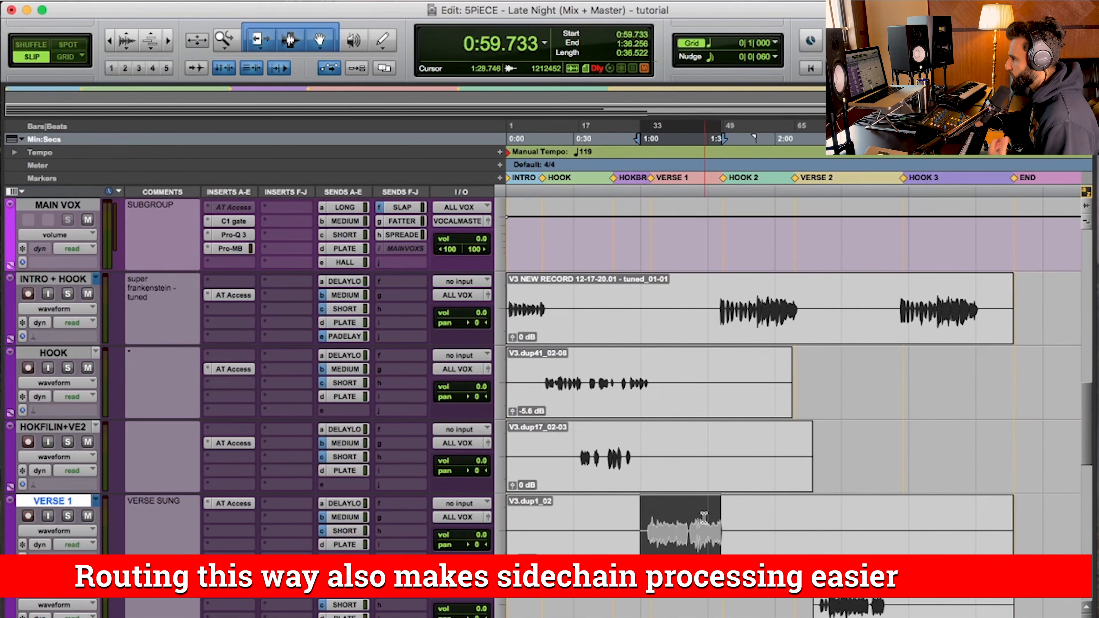
Select MAIN VOX, ALL VOX FX and MAIN VOX again to compare the subgroups, and view the master tracks below the vocals.
left_click(47, 203)
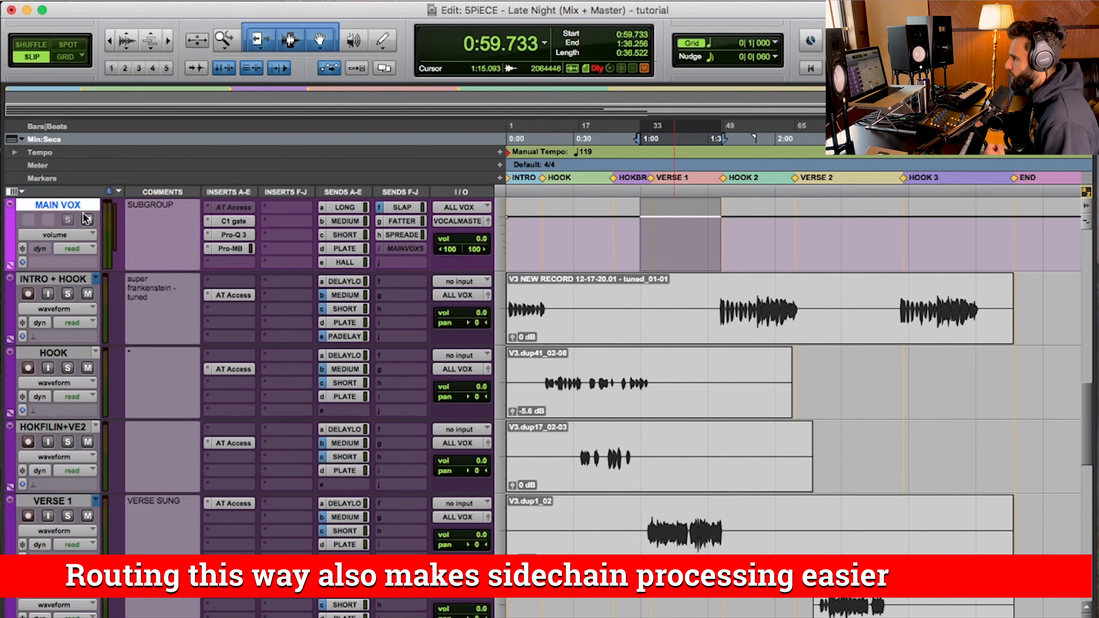
scroll(81, 216, "up", 15)
left_click(56, 278)
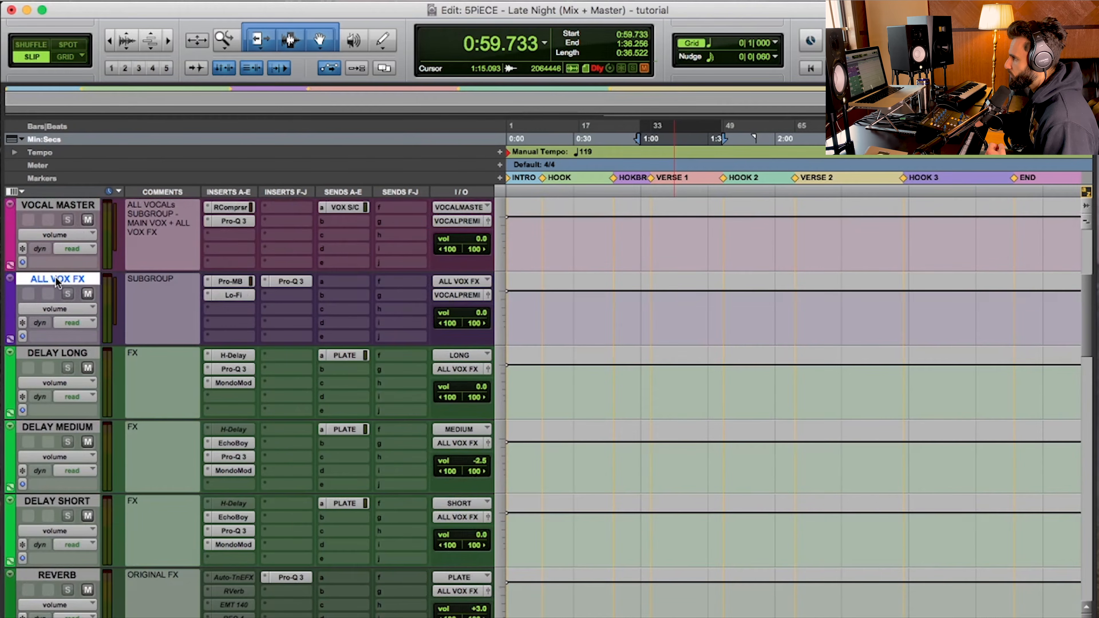
scroll(94, 278, "down", 8)
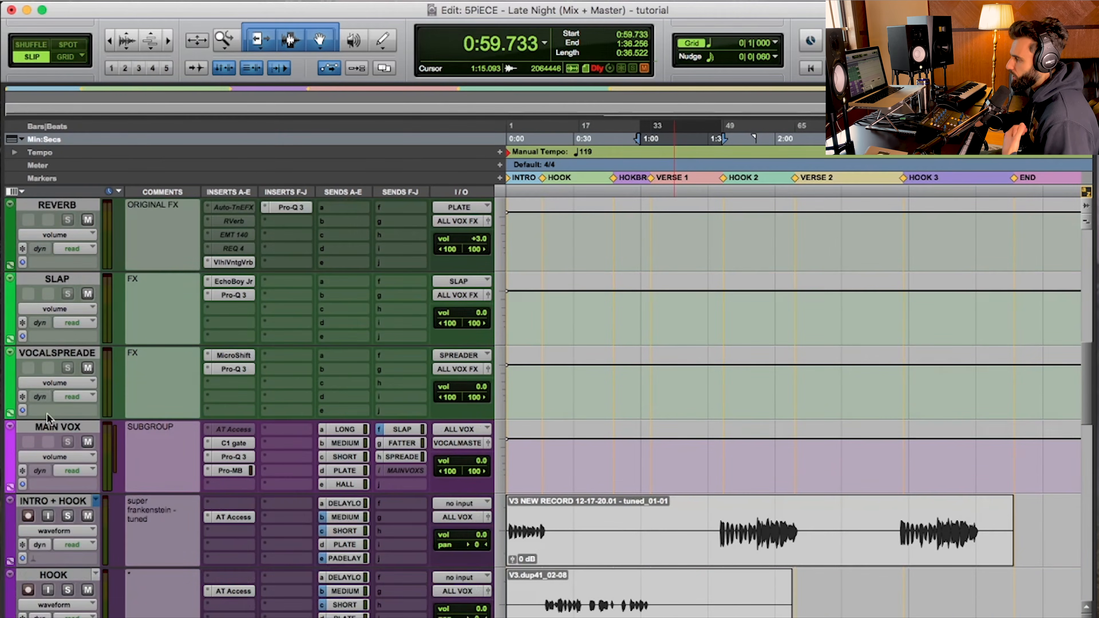
left_click(48, 428)
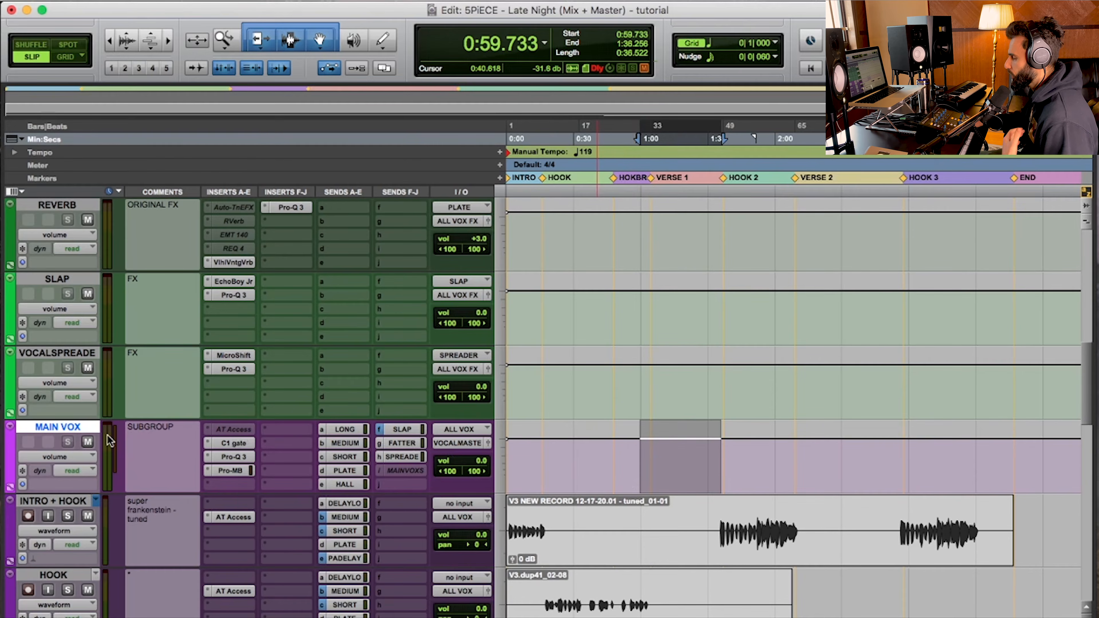
scroll(133, 450, "down", 15)
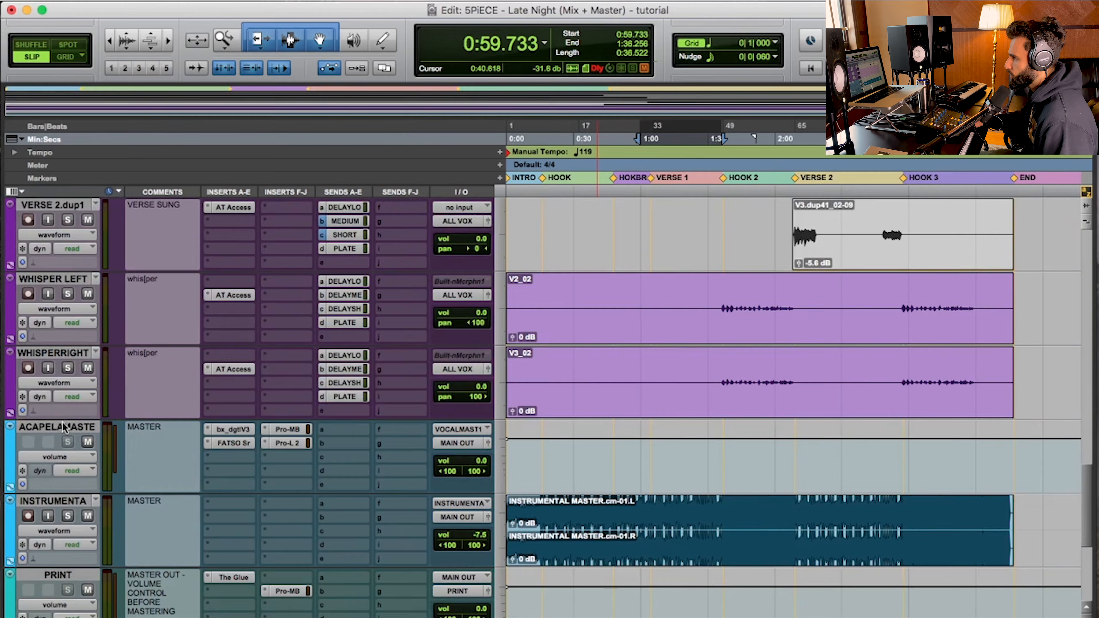
Select the ACAPELAMASTE track, lower its volume to about -12.5 dB, and reset it to 0.0 dB.
left_click(64, 428)
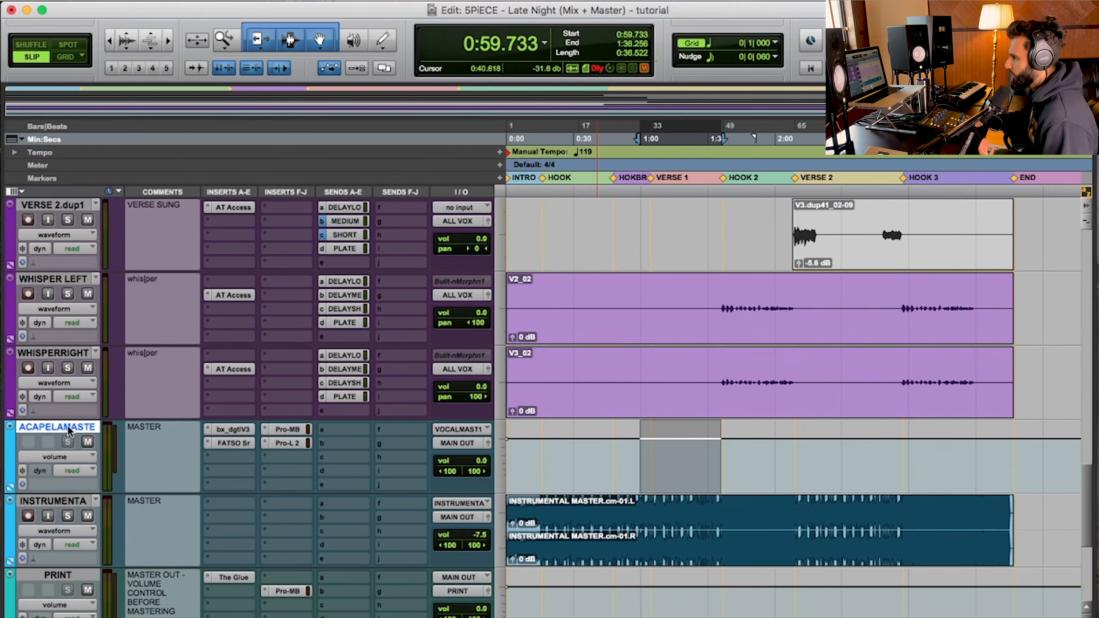
left_click(488, 460)
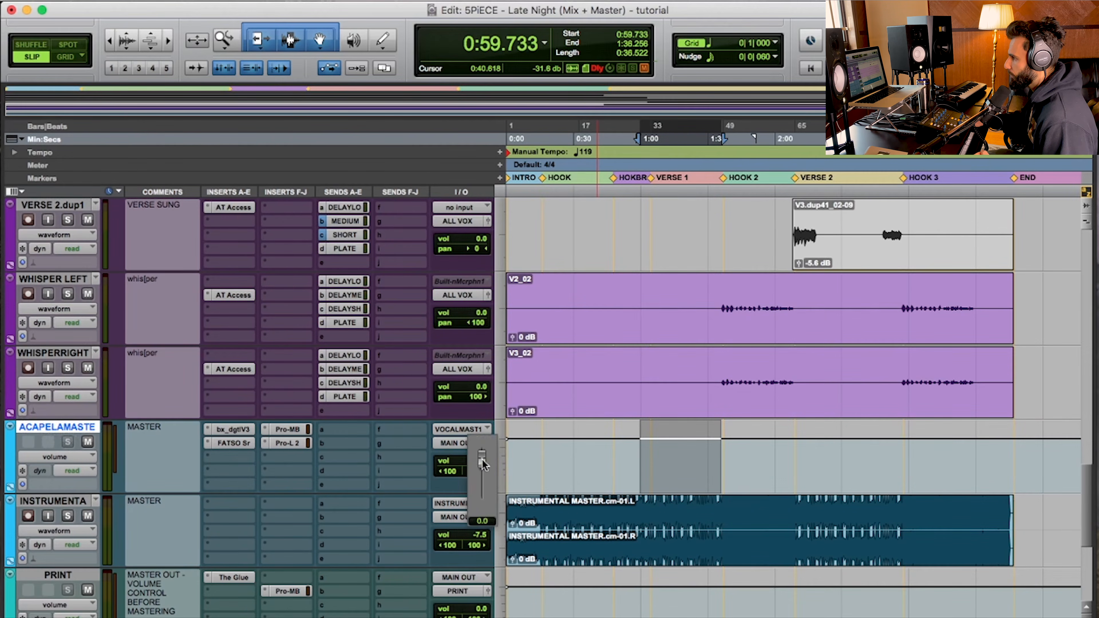
left_click_drag(481, 484, 481, 478)
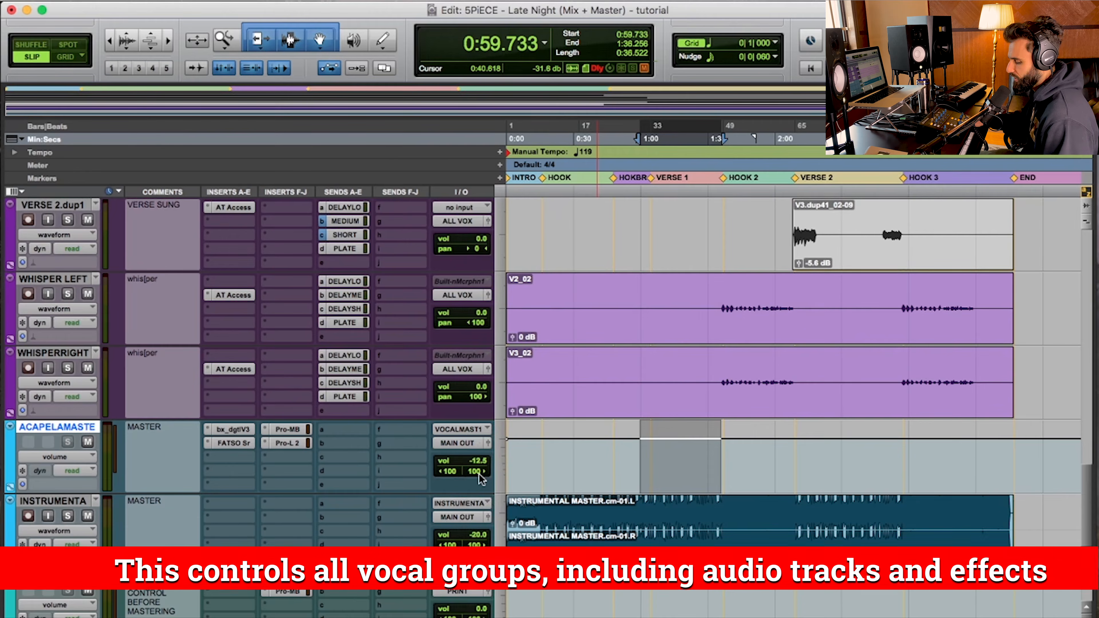
left_click(477, 462, "alt")
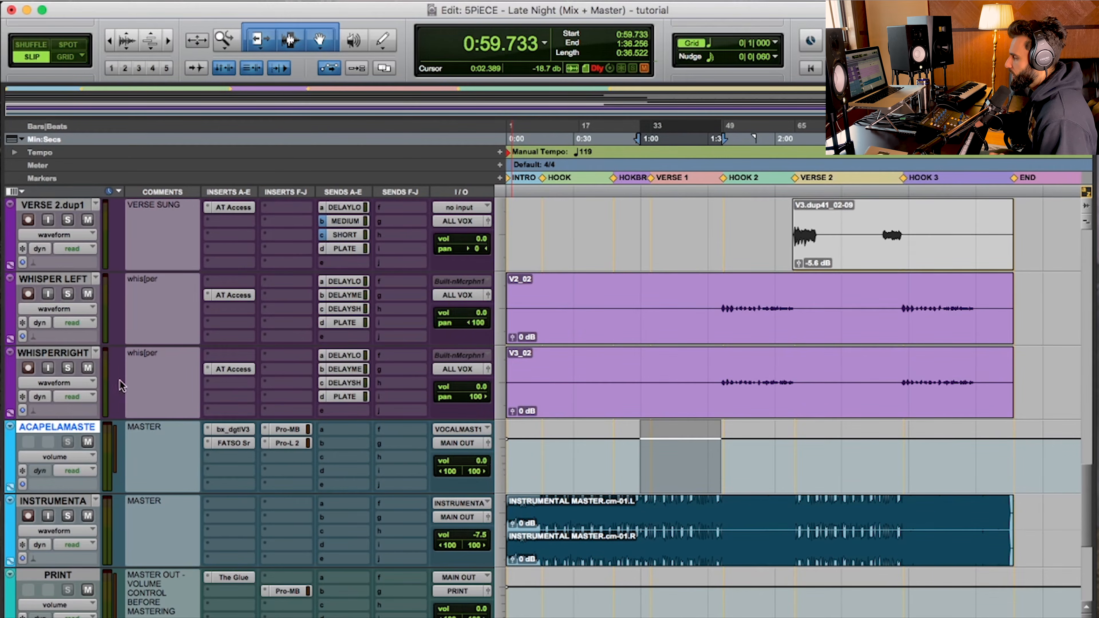
Select the MAIN VOX subgroup and look over the hook, verse and whisper vocal tracks that feed it.
left_click(61, 357)
scroll(232, 343, "up", 10)
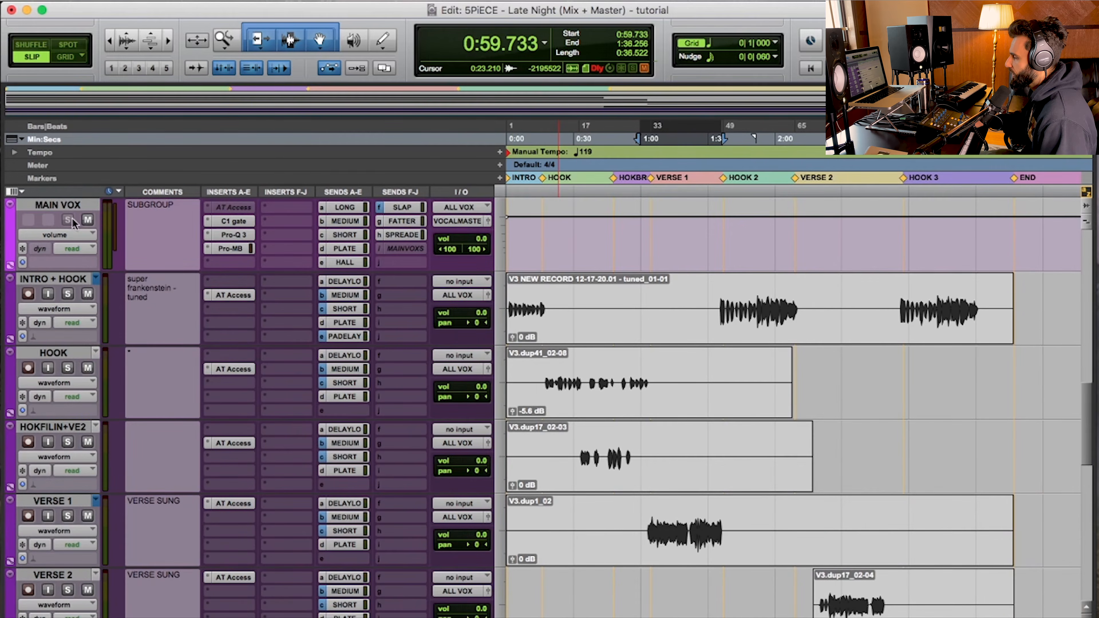
left_click(65, 204)
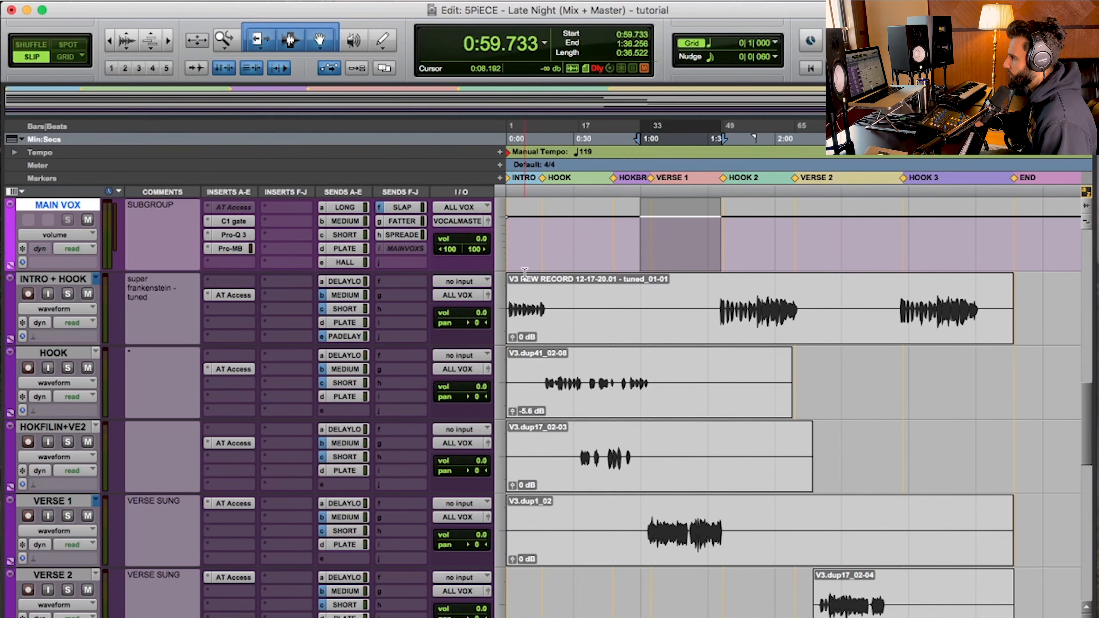
scroll(438, 472, "down", 10)
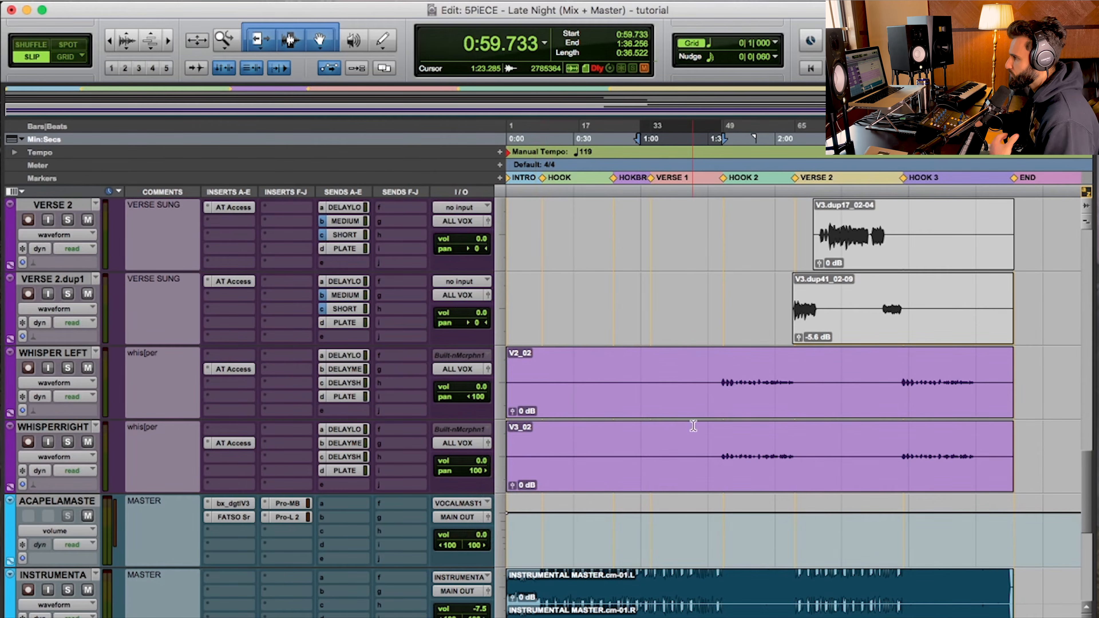
scroll(687, 388, "up", 2)
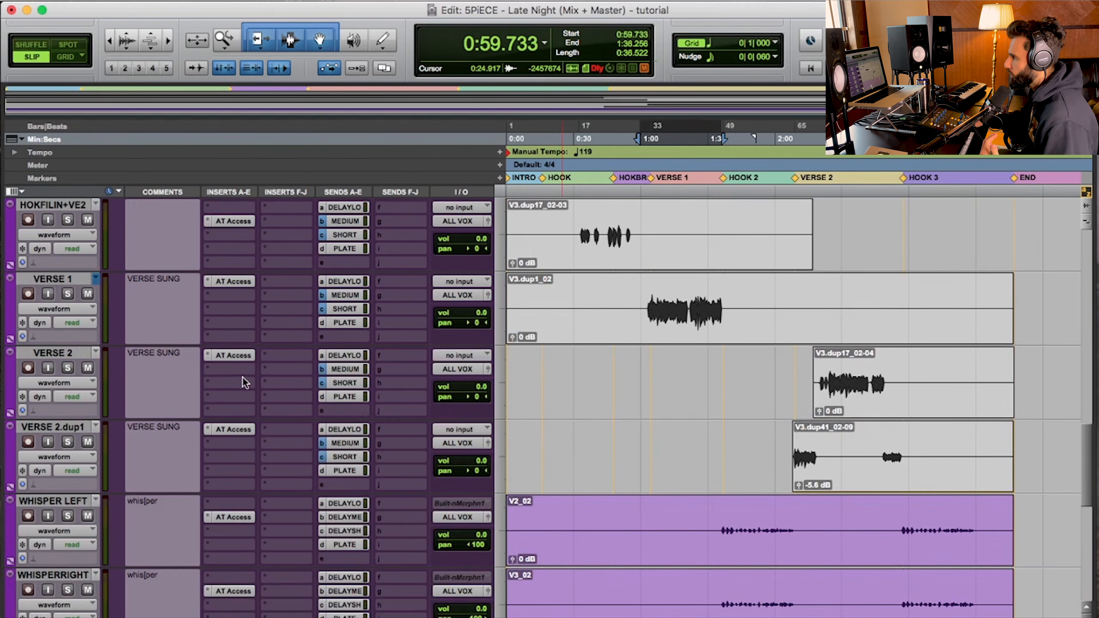
Try a small clip gain change on the VERSE 1 clip and undo it.
left_click_drag(512, 337, 511, 336)
key("super+z")
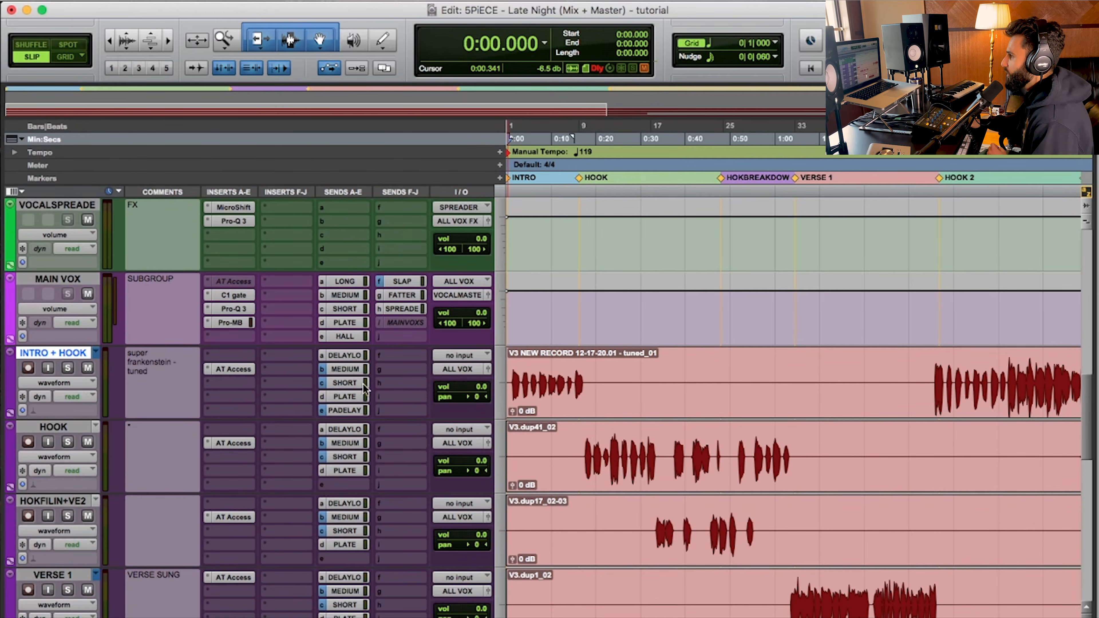
Mark the hook vocals up to about 1:04.853, and view the VOCAL MASTER and ALL VOX FX subgroups above the vocals.
left_click_drag(583, 448, 795, 451)
left_click(796, 451)
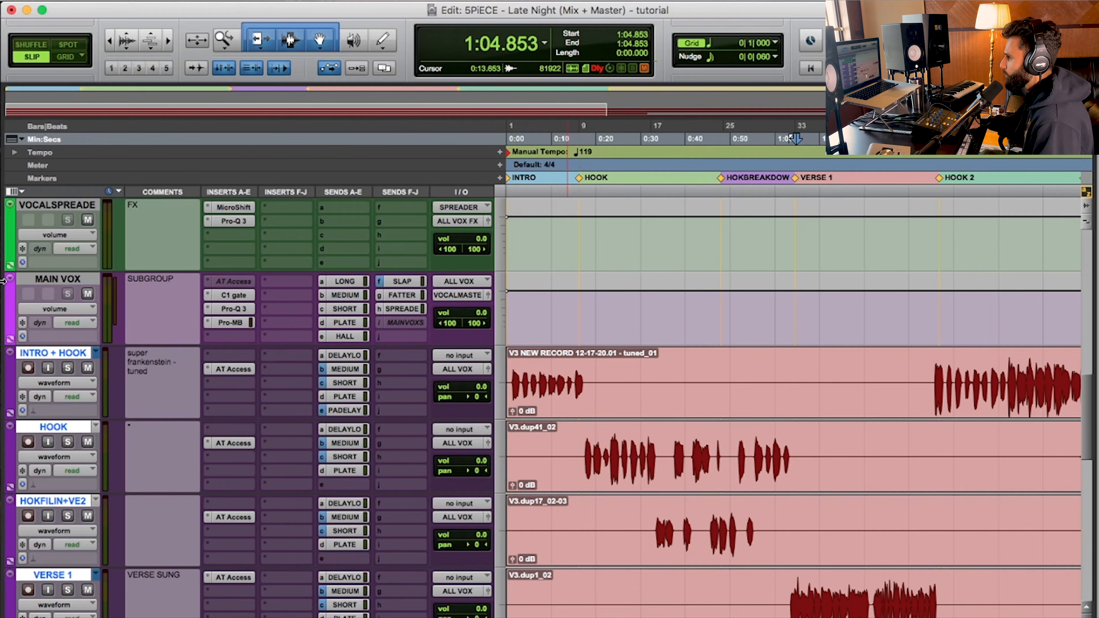
scroll(104, 305, "up", 10)
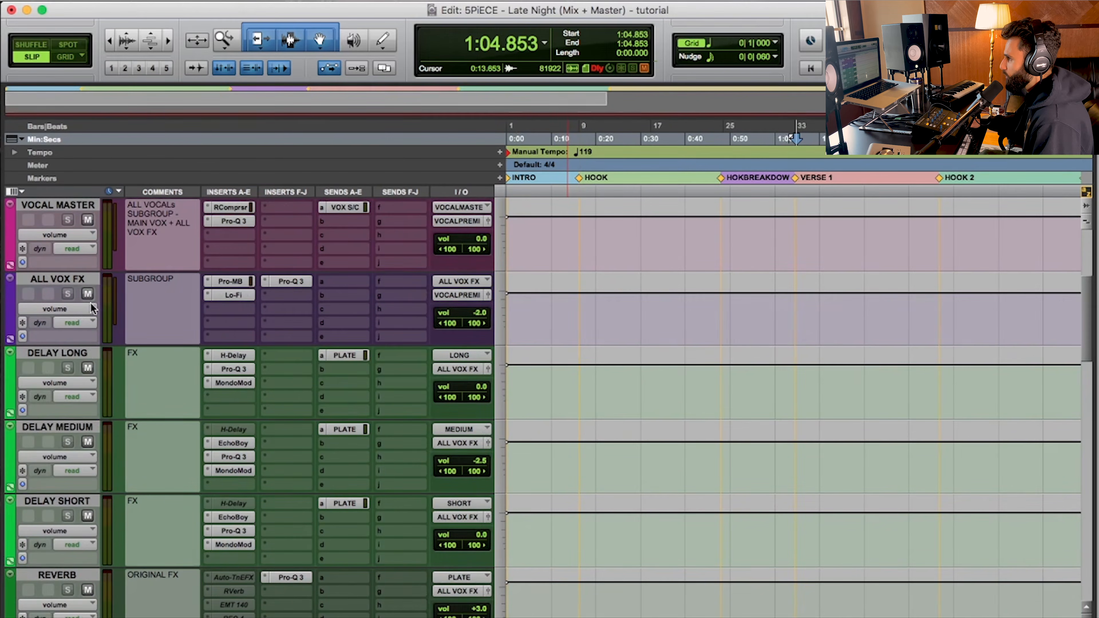
scroll(91, 305, "down", 10)
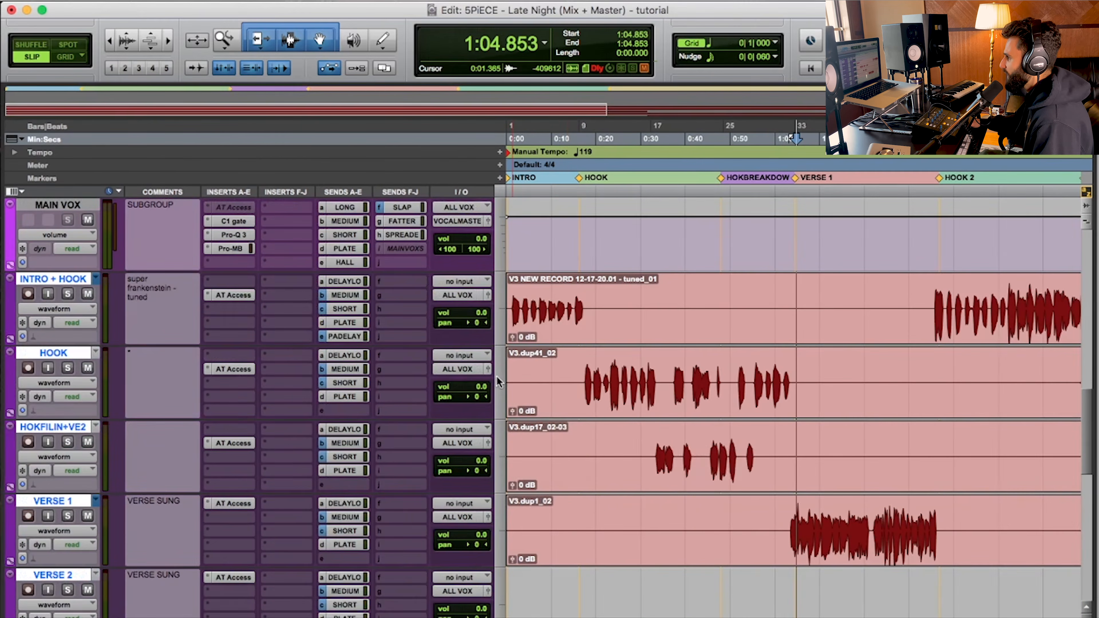
Select the passage from 0:16.725 to 0:34.304 on the HOOK track only and play it to check its peak level.
left_click(584, 378)
left_click_drag(613, 375, 716, 370)
left_click_drag(640, 370, 737, 366)
left_click_drag(581, 379, 658, 389)
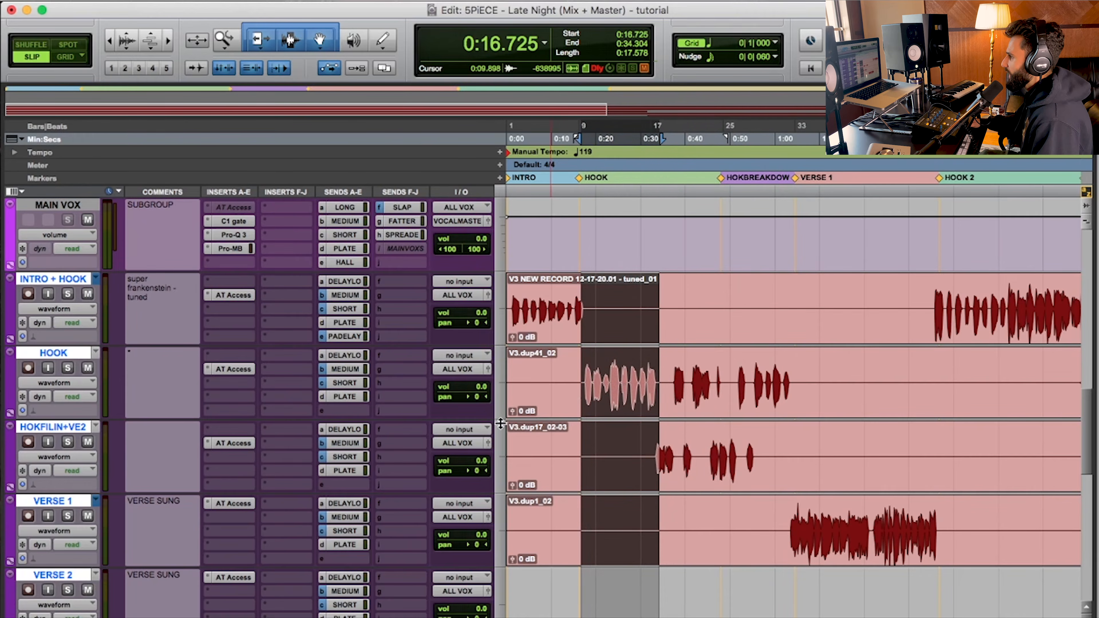
left_click(52, 355)
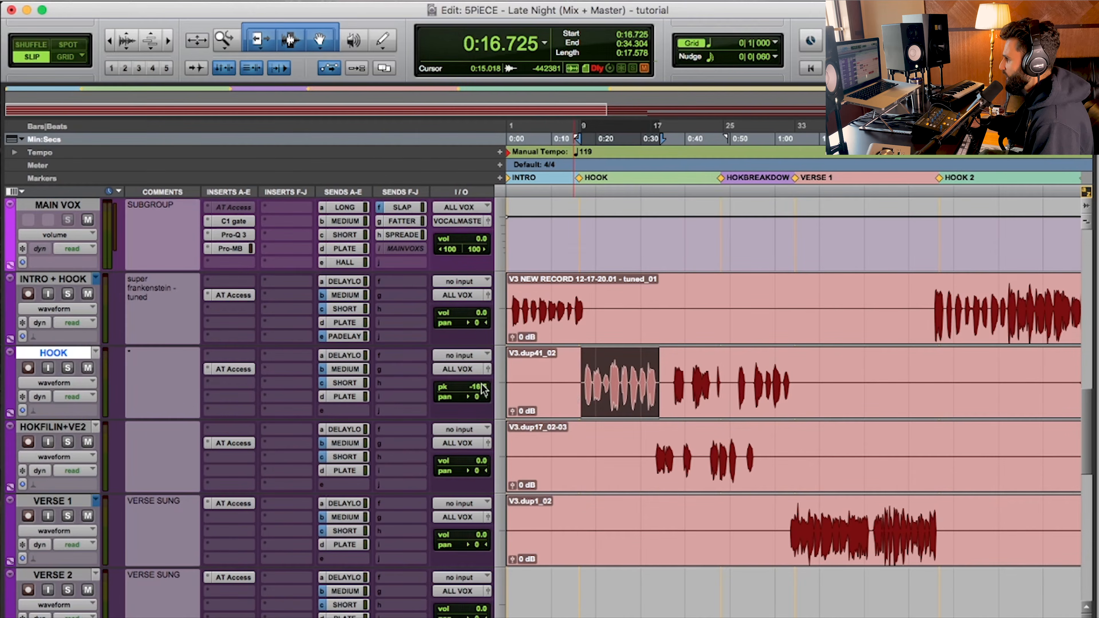
key("space")
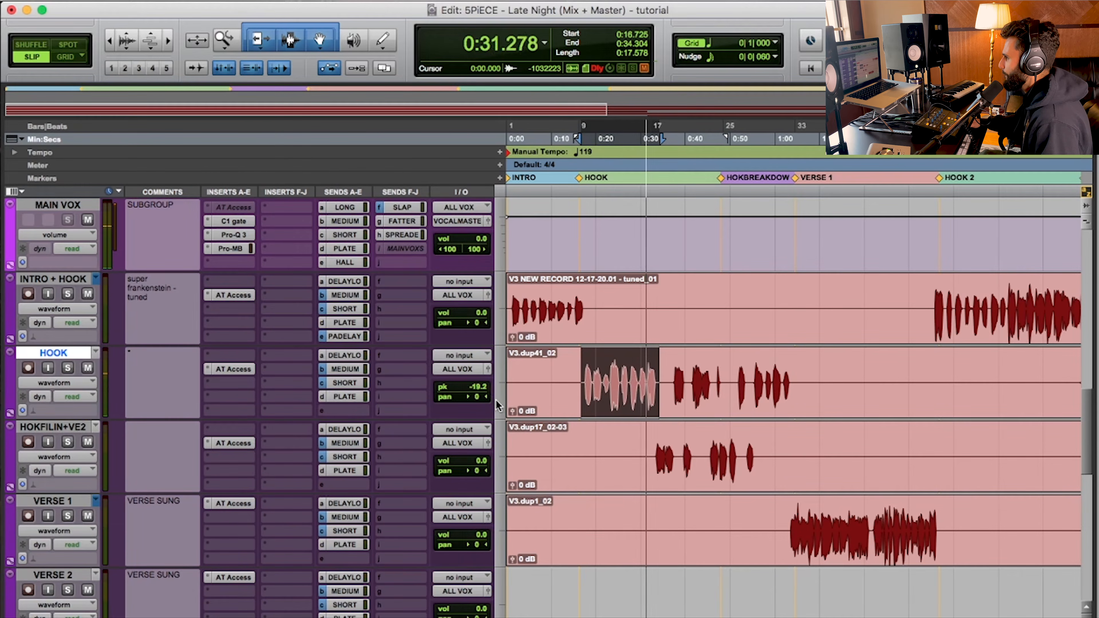
key("space")
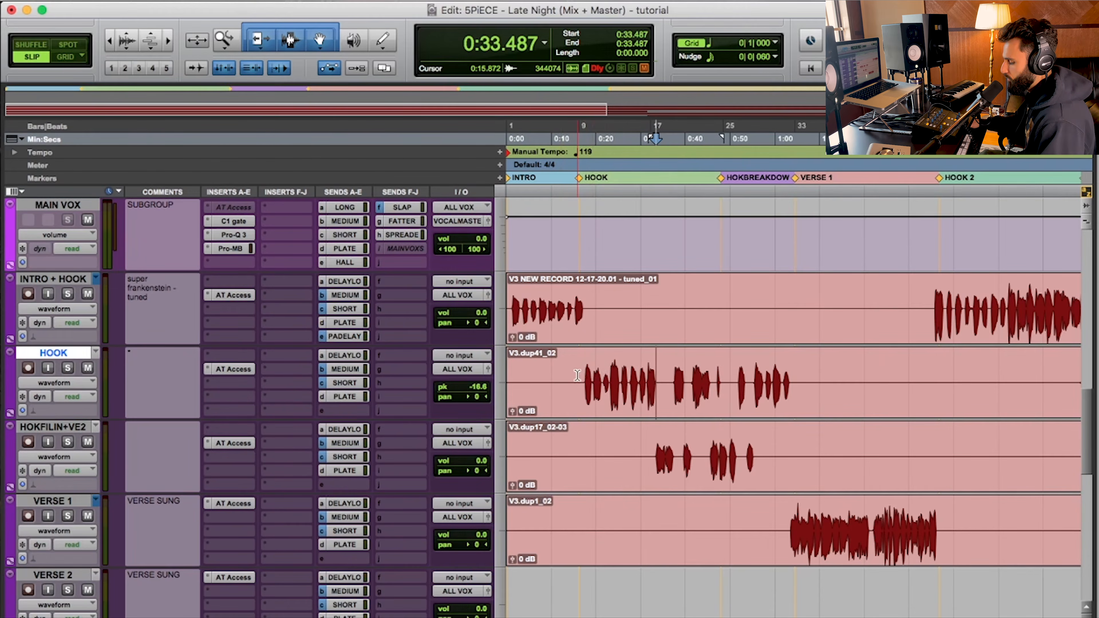
Select 0:16.554 to 0:33.621 on HOOK, raise its clip gain to +20.0 dB and shrink the displayed waveform height.
key("shift+s")
left_click_drag(580, 376, 658, 377)
left_click_drag(513, 411, 508, 395)
key("super+alt+[")
key("super+alt+[")
key("super+alt+[")
key("super+alt+[")
key("super+alt+[")
key("super+alt+[")
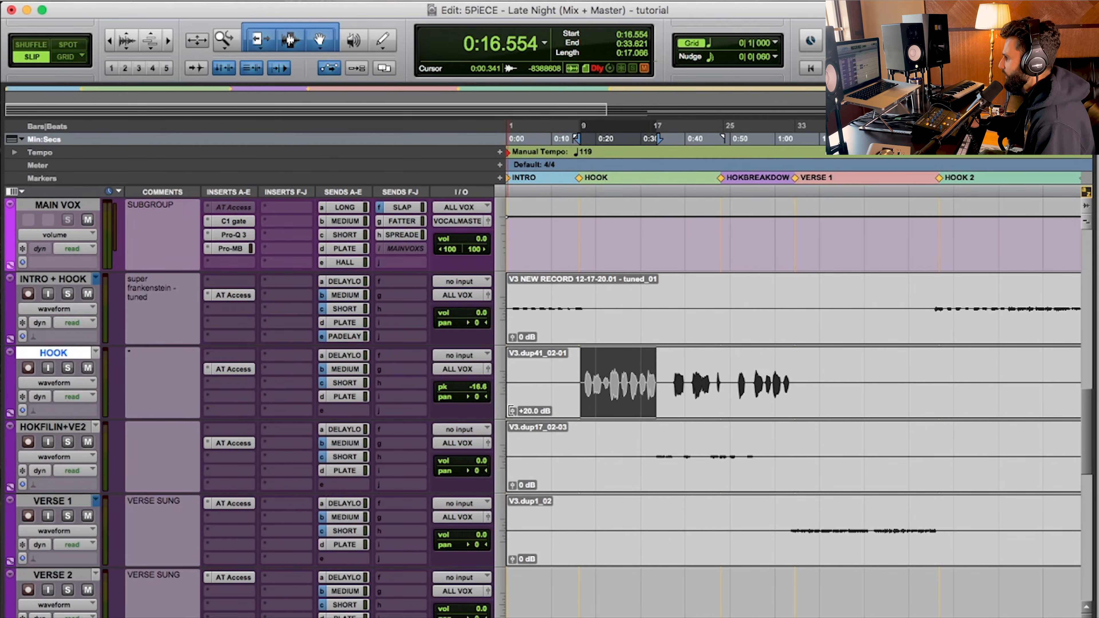
Play the selected HOOK passage with clip gain at +17.0 dB, raising it to +25.1 dB during playback.
left_click_drag(511, 411, 509, 412)
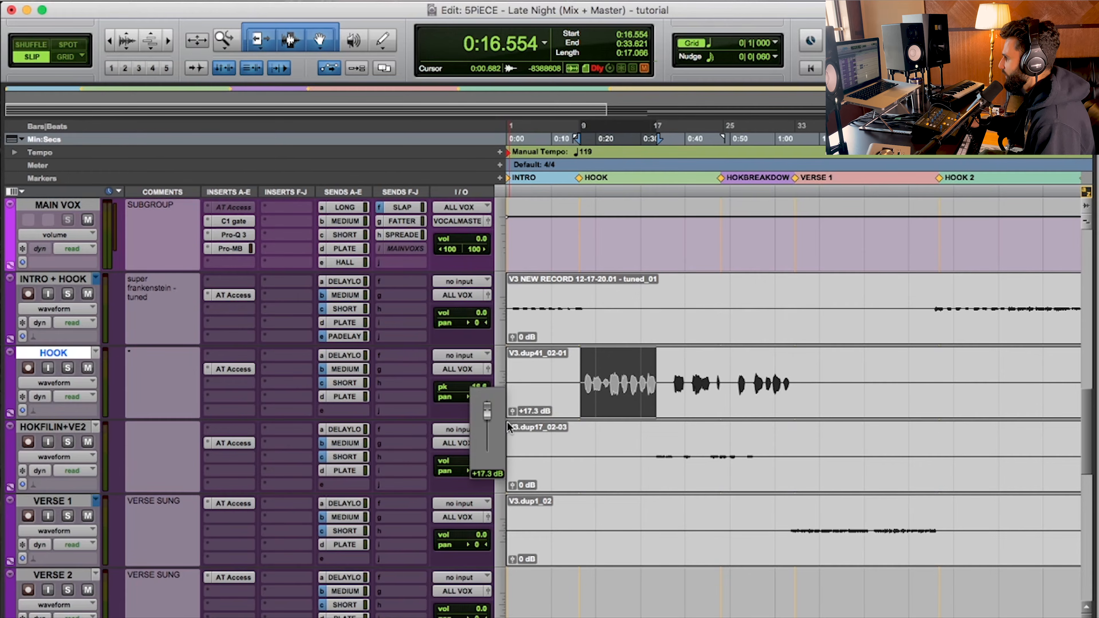
key("space")
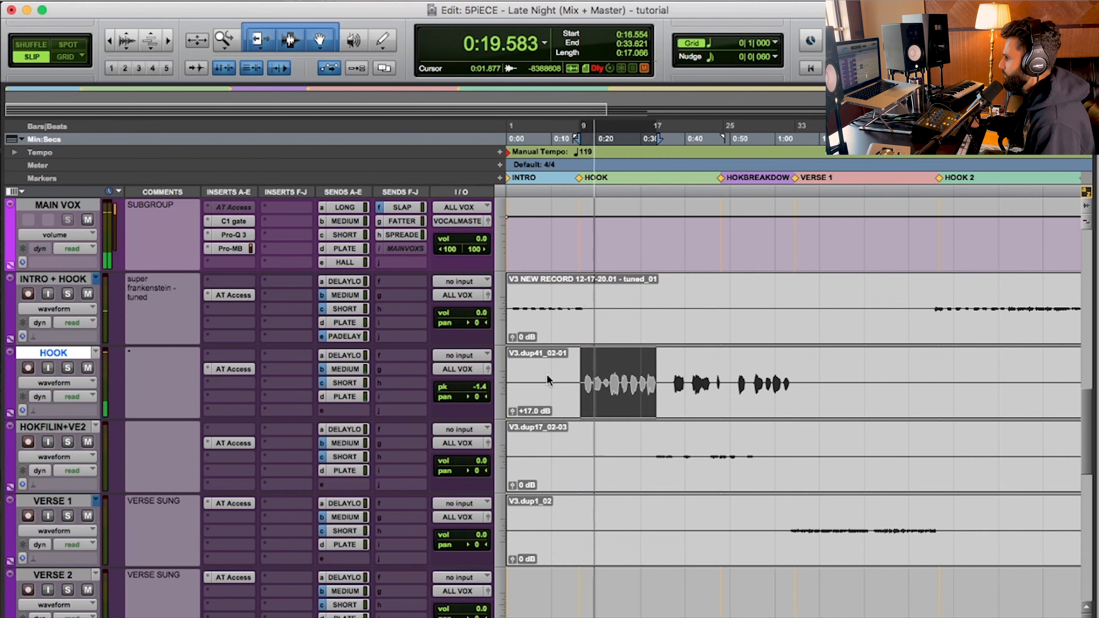
left_click_drag(511, 414, 509, 403)
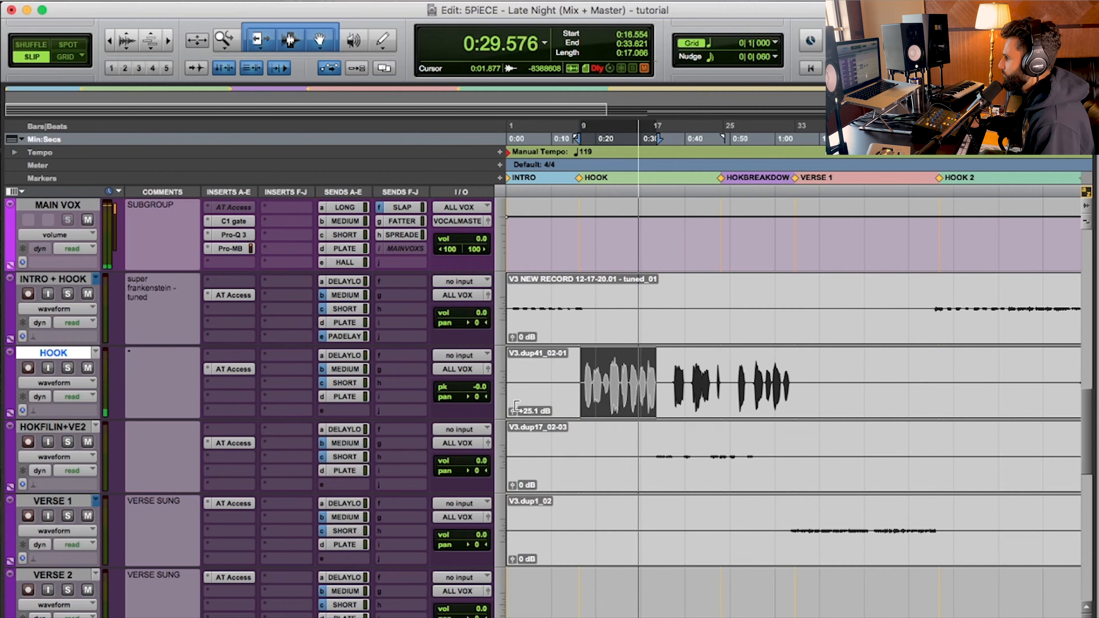
key("space")
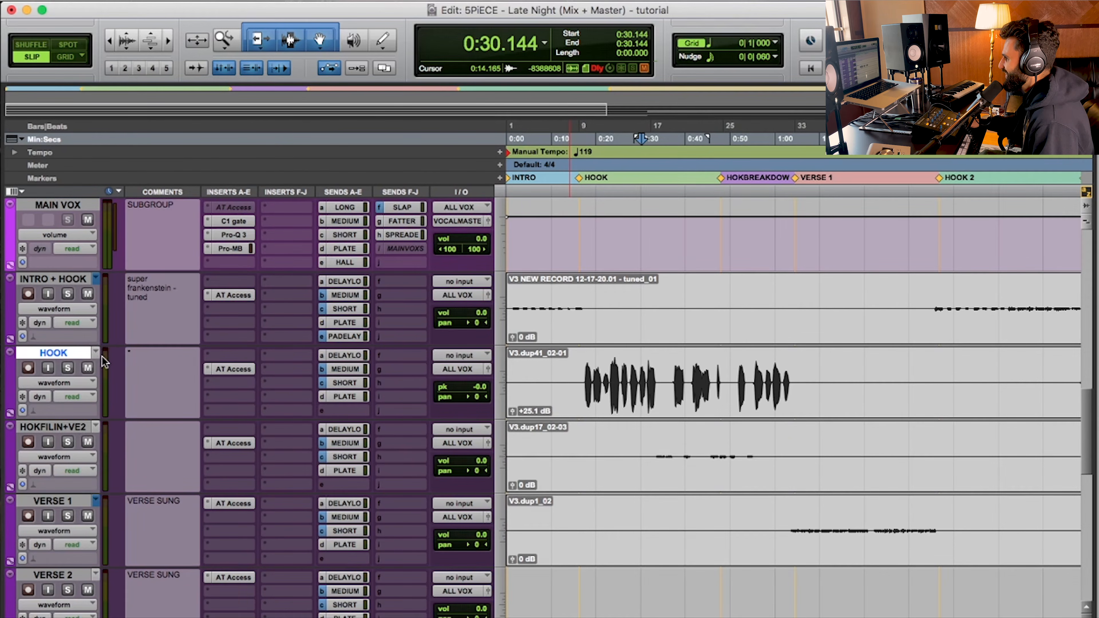
Reset the HOOK clip's gain to 0 dB and enlarge the displayed waveform height on the tracks.
left_click(514, 416)
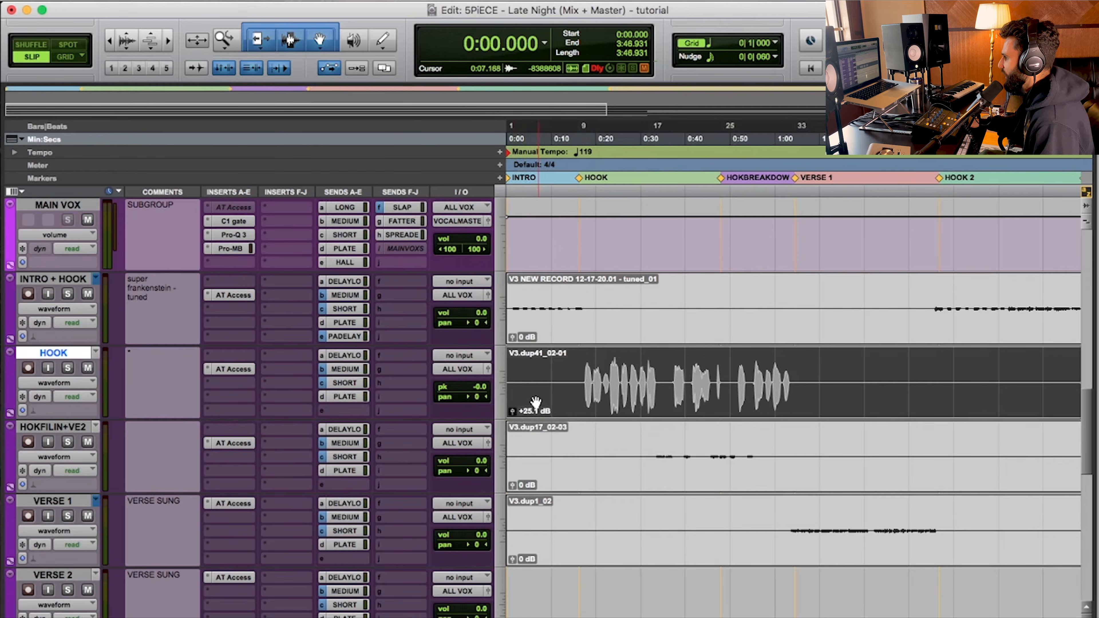
left_click(512, 412, "alt")
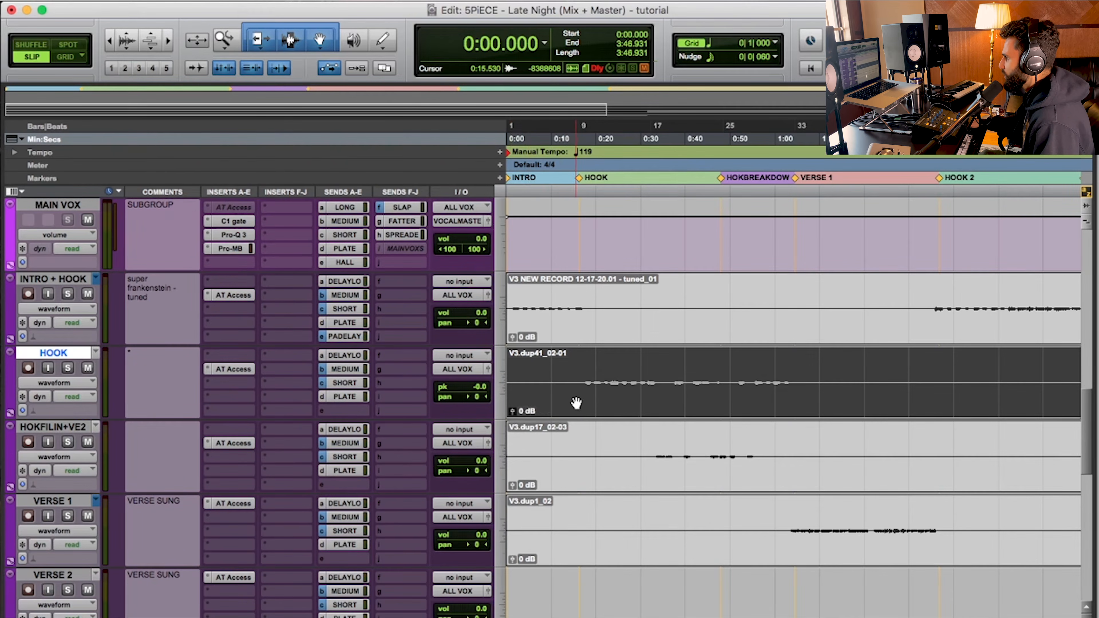
key("alt+super+bracketright")
key("alt+super+bracketright")
key("alt+super+bracketright")
key("alt+super+bracketright")
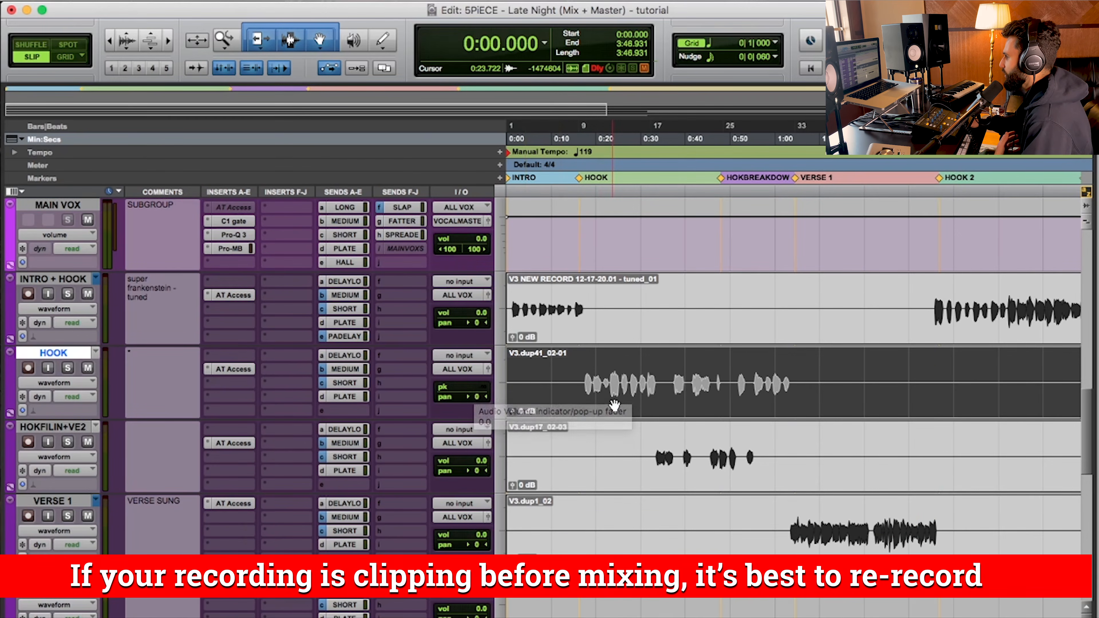
Select the whole HOOK clip and lower its clip gain to -2.8 dB, followed by -5.6 dB.
left_click(578, 372)
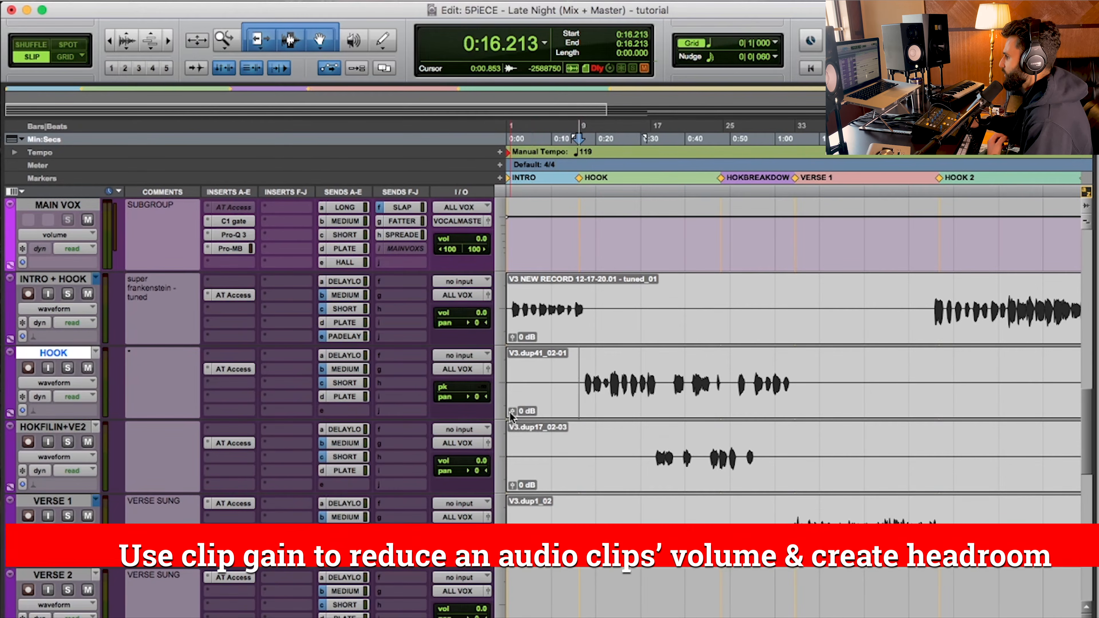
left_click(576, 390)
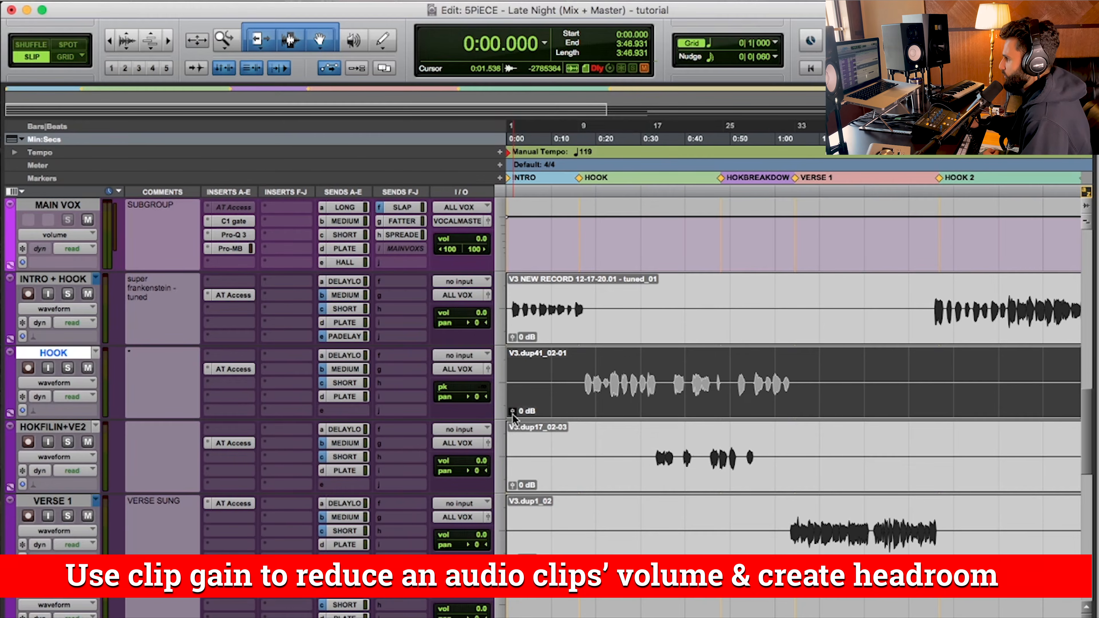
mouse_move(515, 418)
left_mouse_down()
mouse_move(512, 406)
mouse_move(514, 433)
left_mouse_up()
key("super+z")
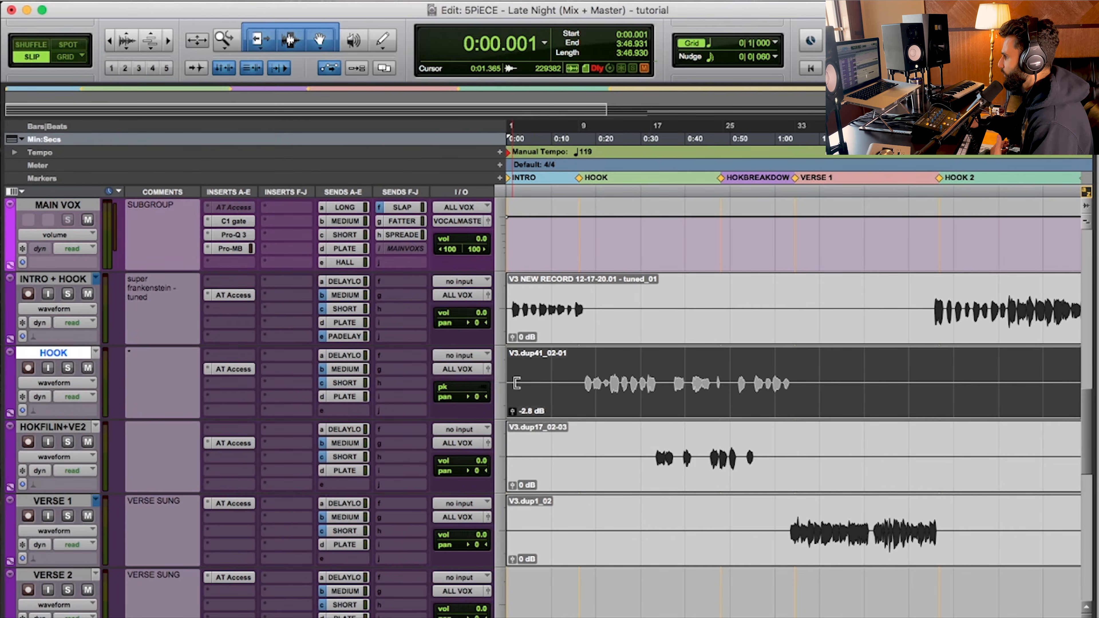
left_click_drag(512, 411, 513, 415)
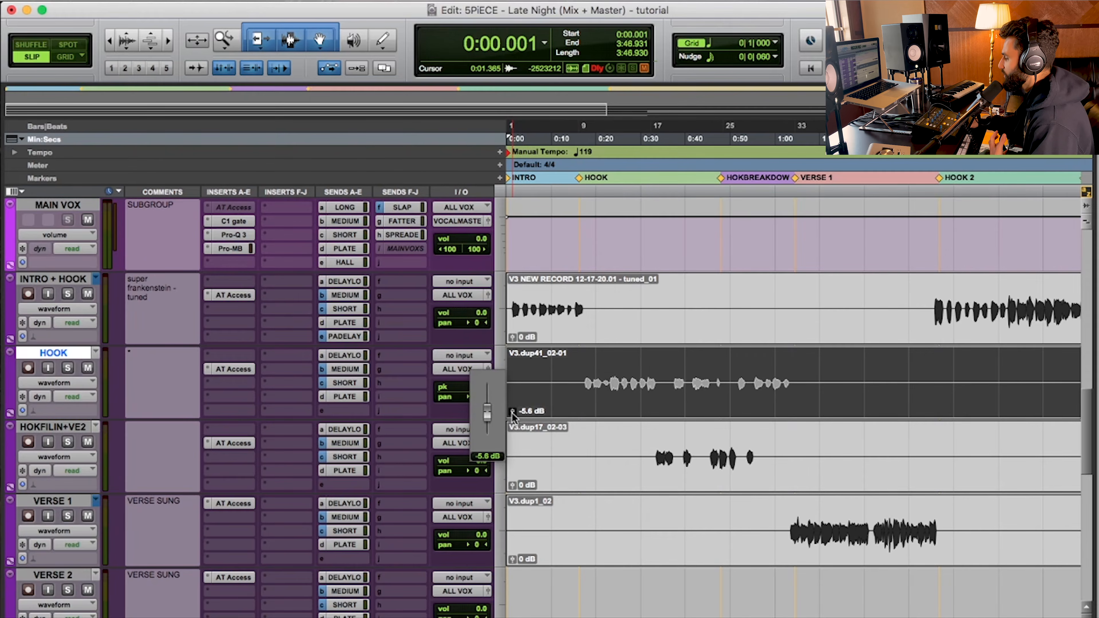
left_click_drag(514, 417, 514, 416)
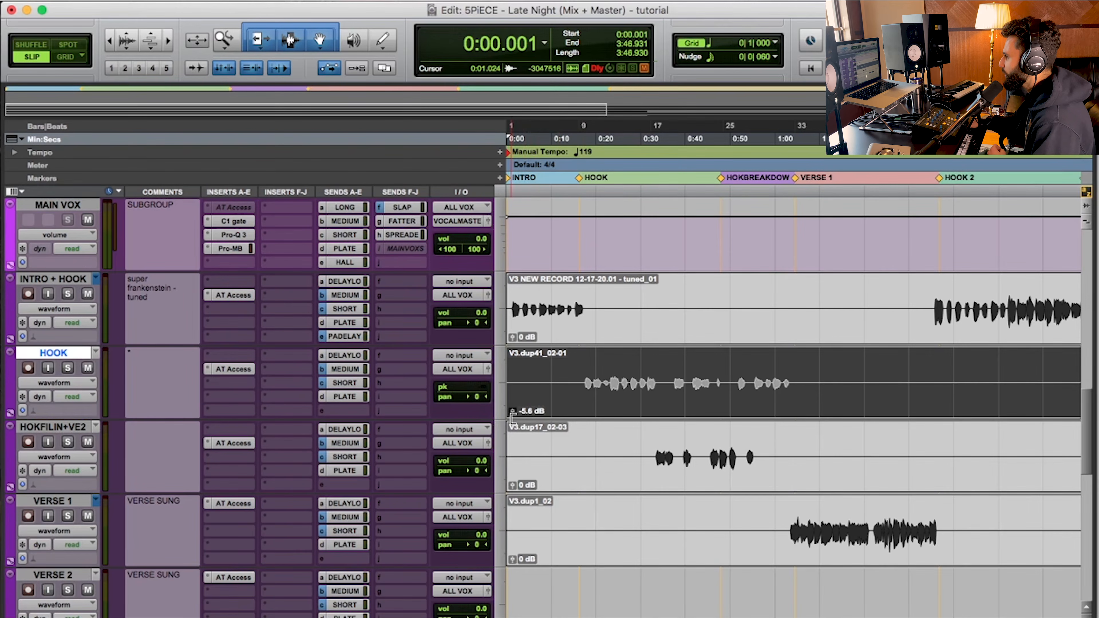
Set the HOOK clip's gain to -2.1 dB, lower it to -5.0 dB, and reset it to 0 dB.
left_click_drag(511, 413, 511, 412)
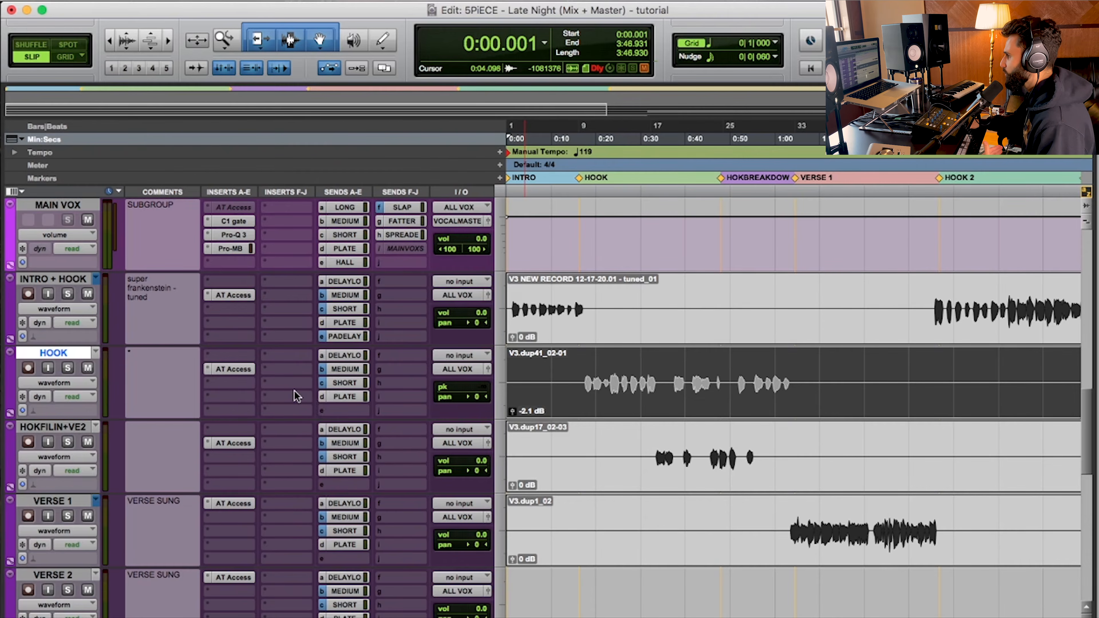
left_click_drag(512, 411, 511, 407)
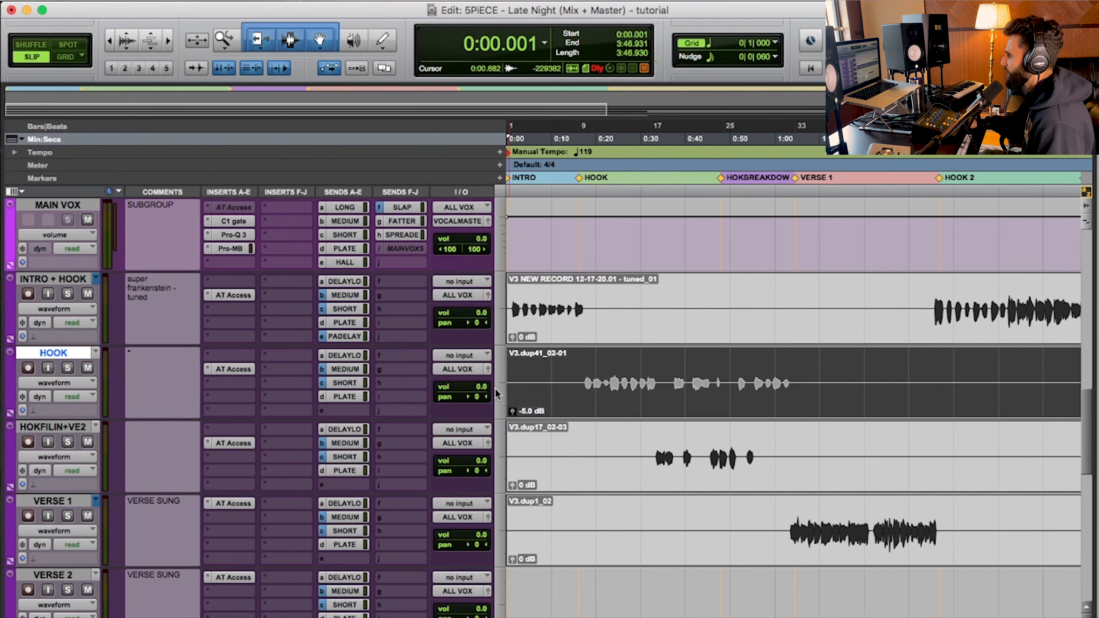
left_click_drag(513, 411, 512, 411)
left_click(511, 412, "alt")
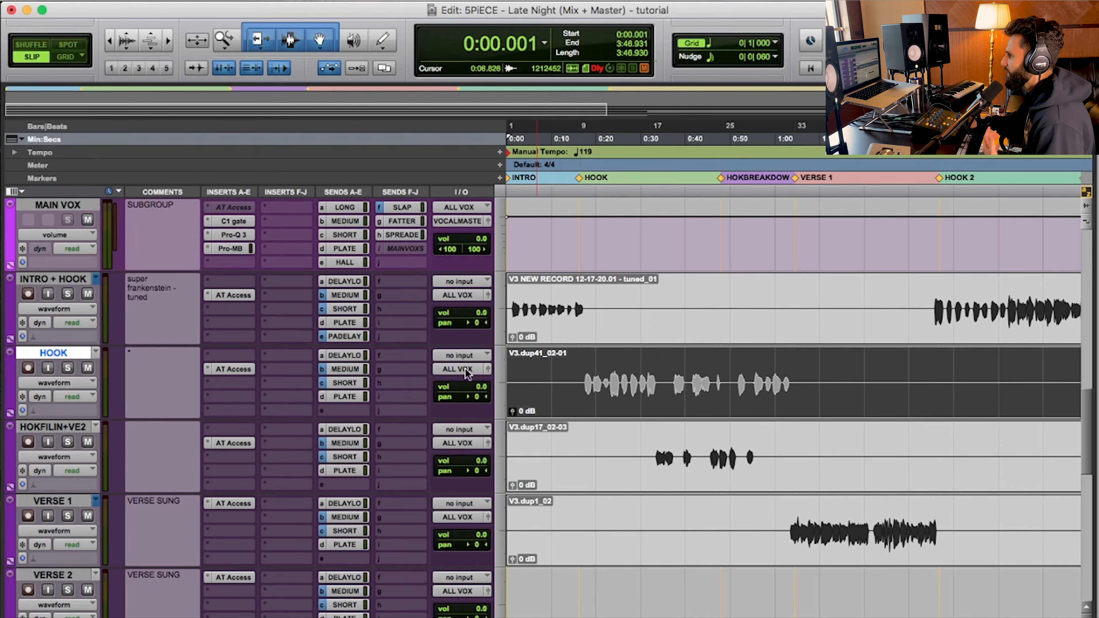
Find the Trim (mono) plug-in for the first insert slot of the HOOK track.
left_click(242, 355)
mouse_move(244, 355)
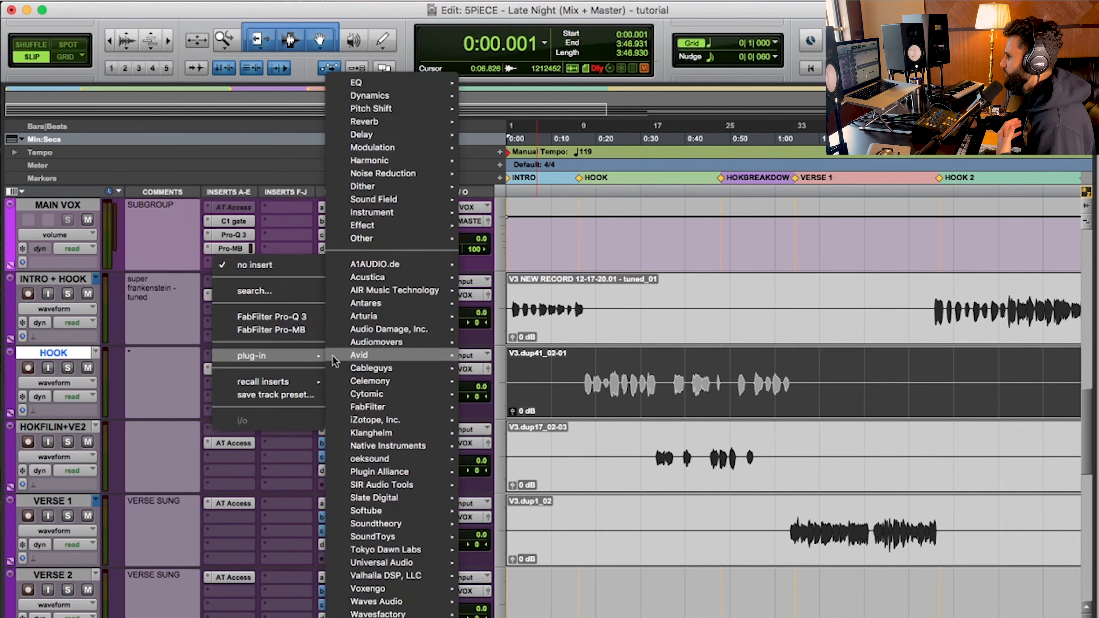
mouse_move(390, 239)
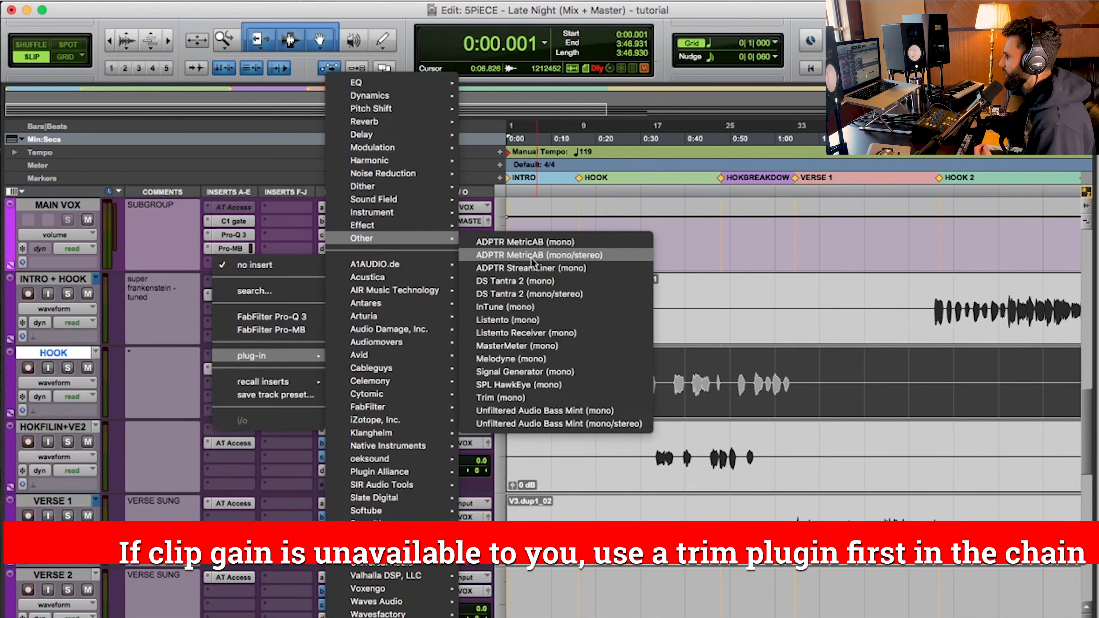
left_click(538, 396)
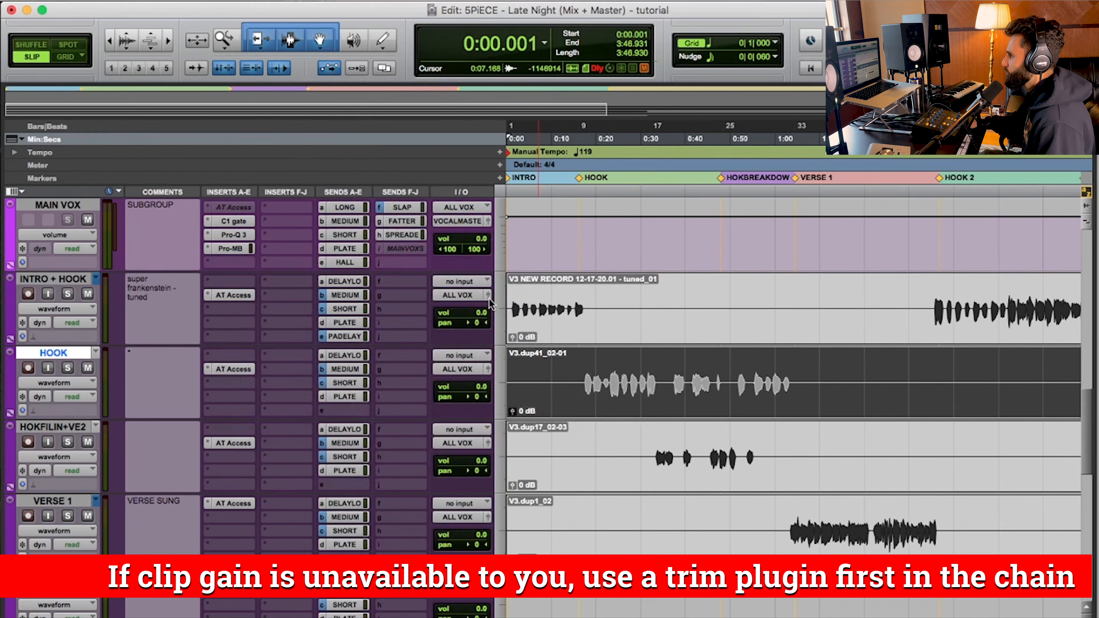
Lower the Trim plug-in's gain on the HOOK track to -7.0 dB, reset it, close the plug-in, and set the HOOK clip's gain to -5.6 dB.
left_click_drag(549, 132, 502, 136)
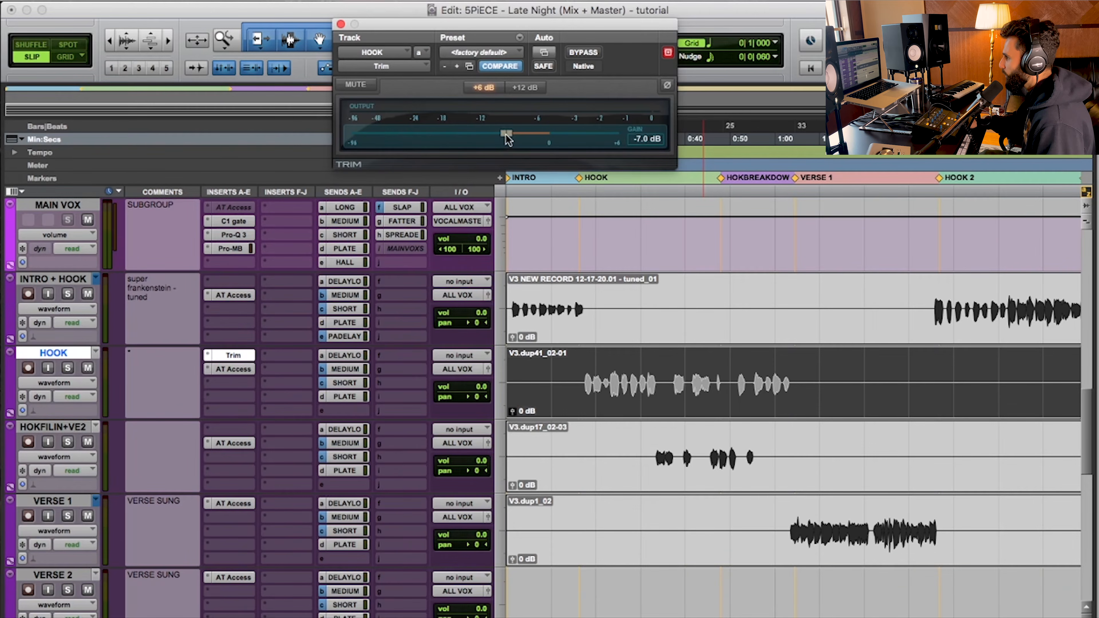
left_click(505, 134, "alt")
left_click(341, 24)
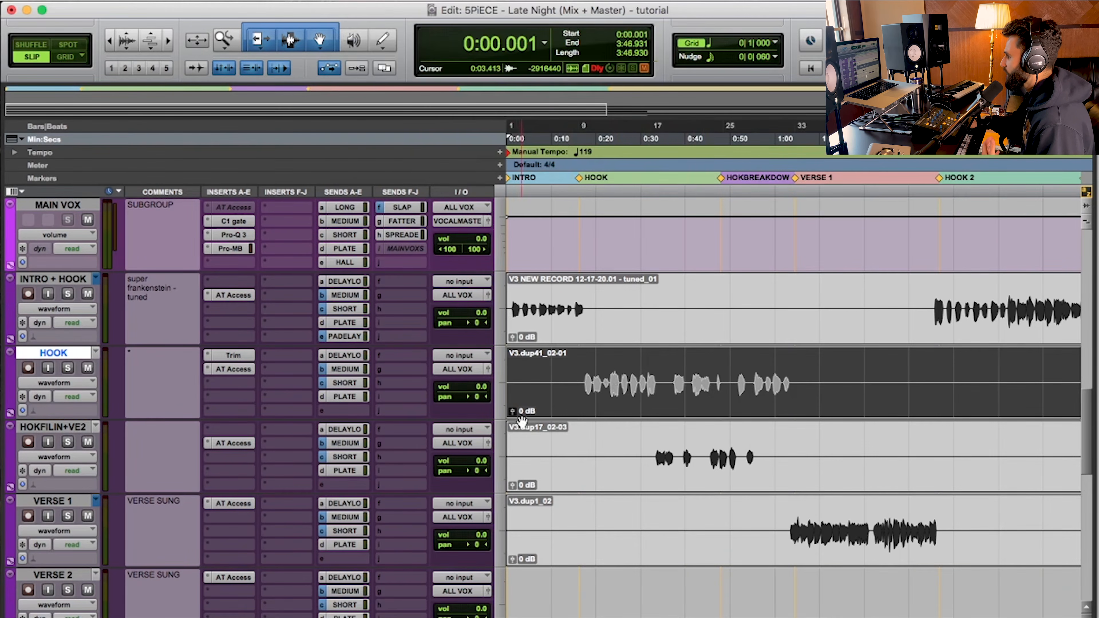
left_click_drag(512, 411, 510, 417)
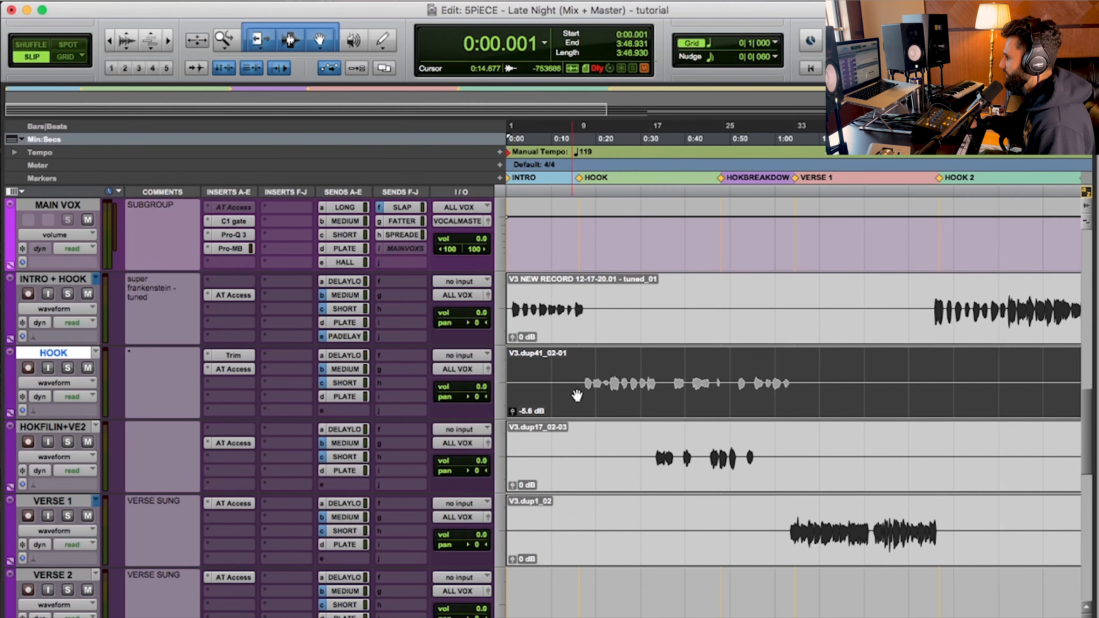
Separate the quiet phrase from 0:21.760 to 0:23.082 on the HOOK track into its own clip.
left_click(604, 372)
key("super+bracketright")
key("super+bracketright")
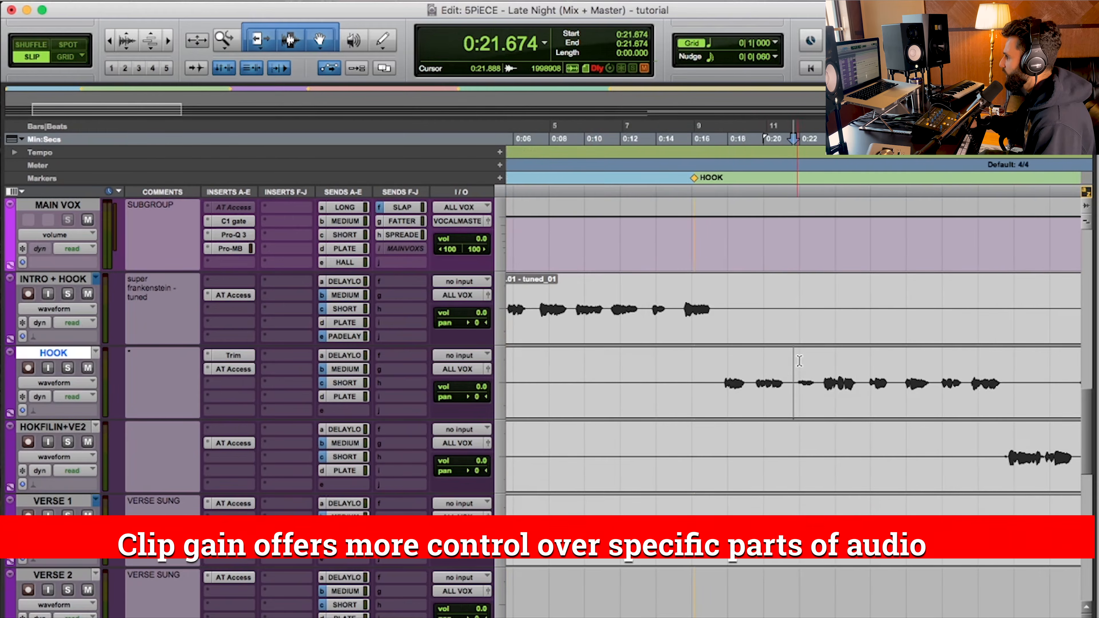
left_click_drag(797, 372, 815, 372)
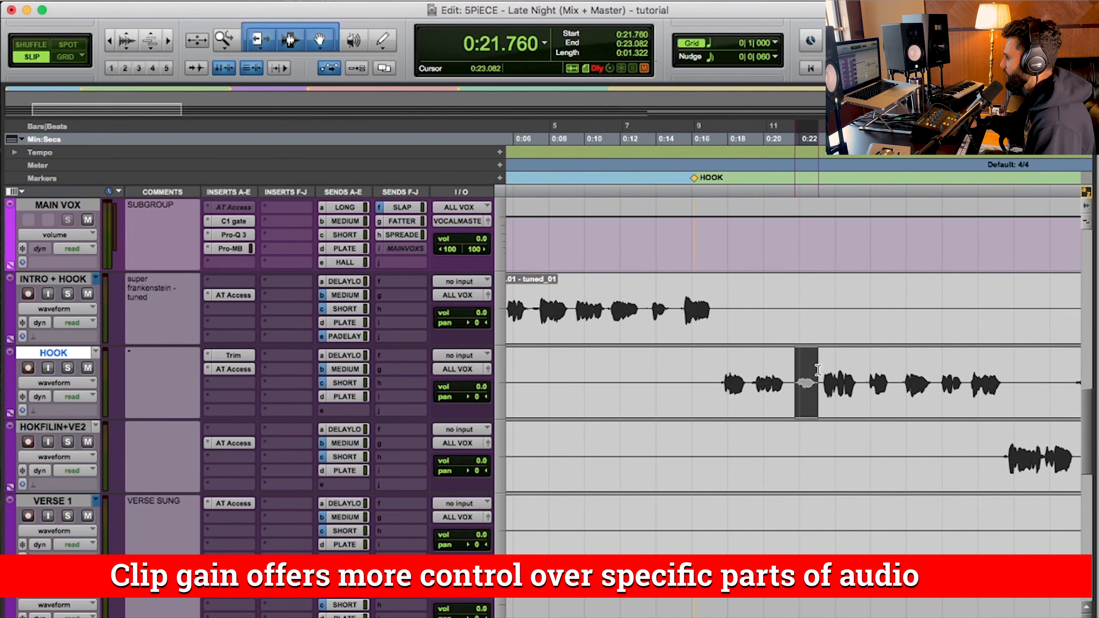
key("super+e")
Raise the clip gain of the separated HOOK phrase so its level matches the phrases before it.
left_click_drag(716, 377, 796, 377)
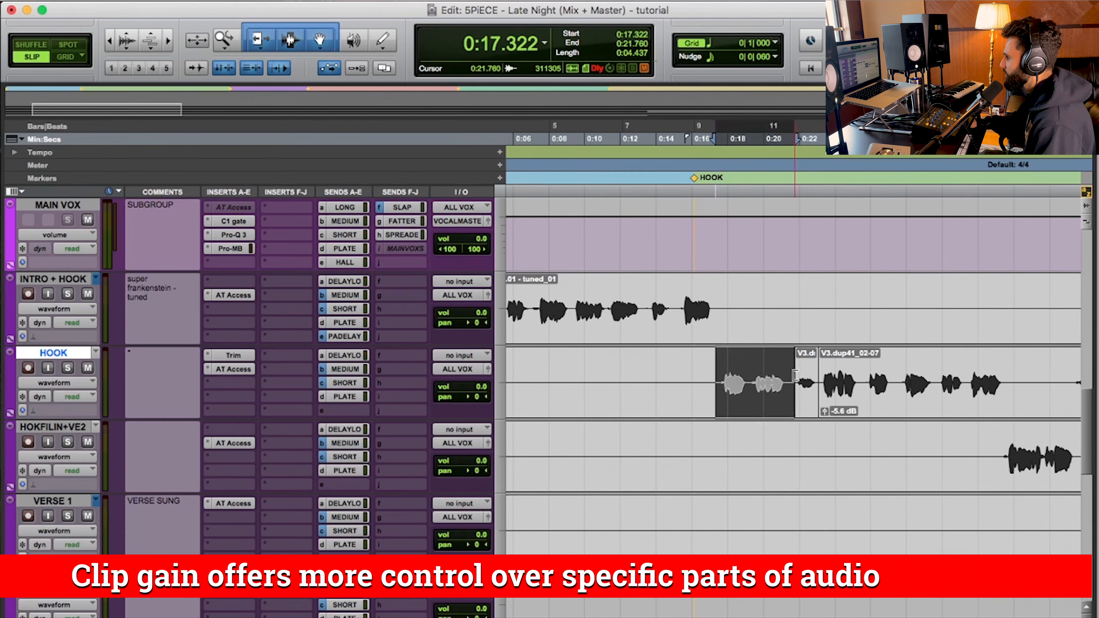
left_click(805, 403)
key("n")
key("super+bracketright")
key("super+bracketright")
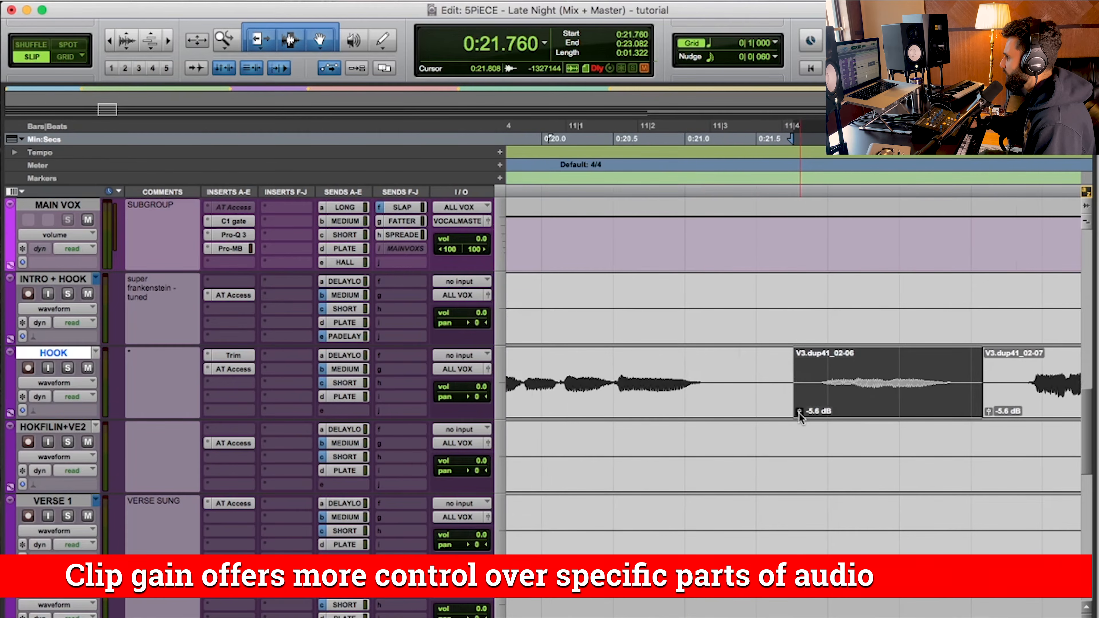
key("super+bracketleft")
key("super+bracketleft")
double_click(727, 375)
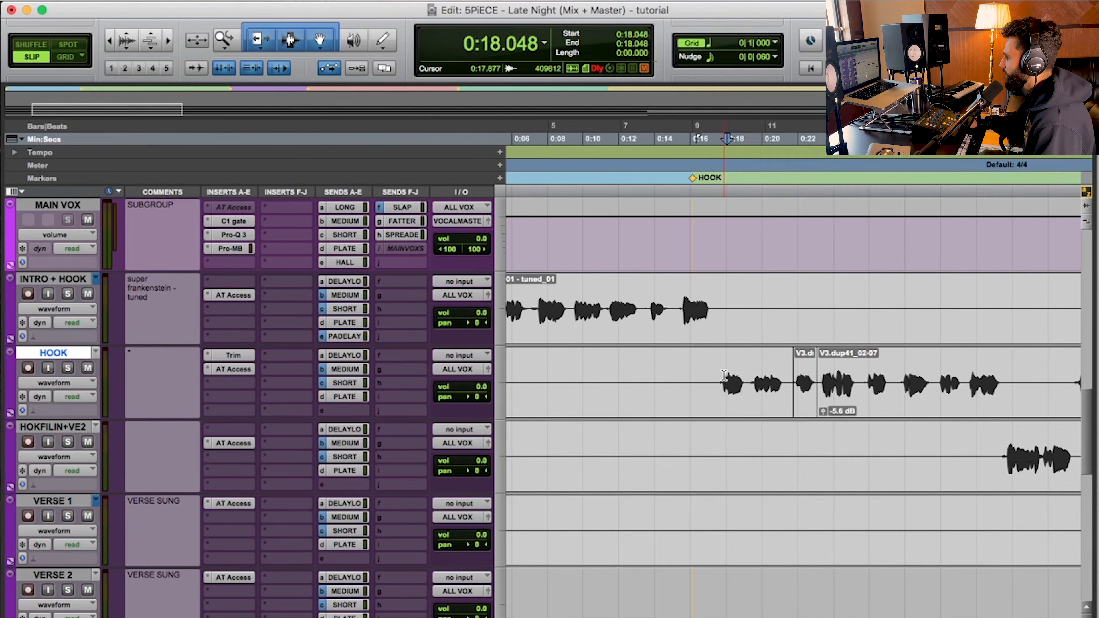
left_click_drag(717, 373, 784, 375)
Extend the clip after the separated HOOK phrase back to the session start, covering the split pieces with one continuous clip.
left_click(862, 396)
key("super+bracketleft")
key("super+bracketleft")
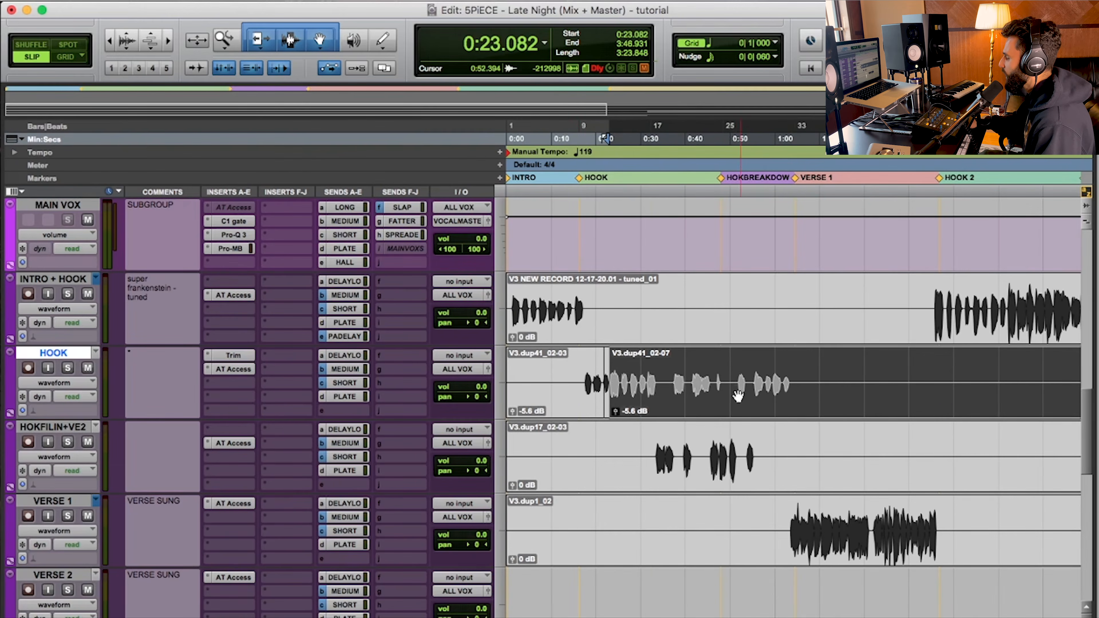
key("super+bracketright")
left_click_drag(720, 375, 475, 394)
key("super+bracketleft")
key("super+bracketleft")
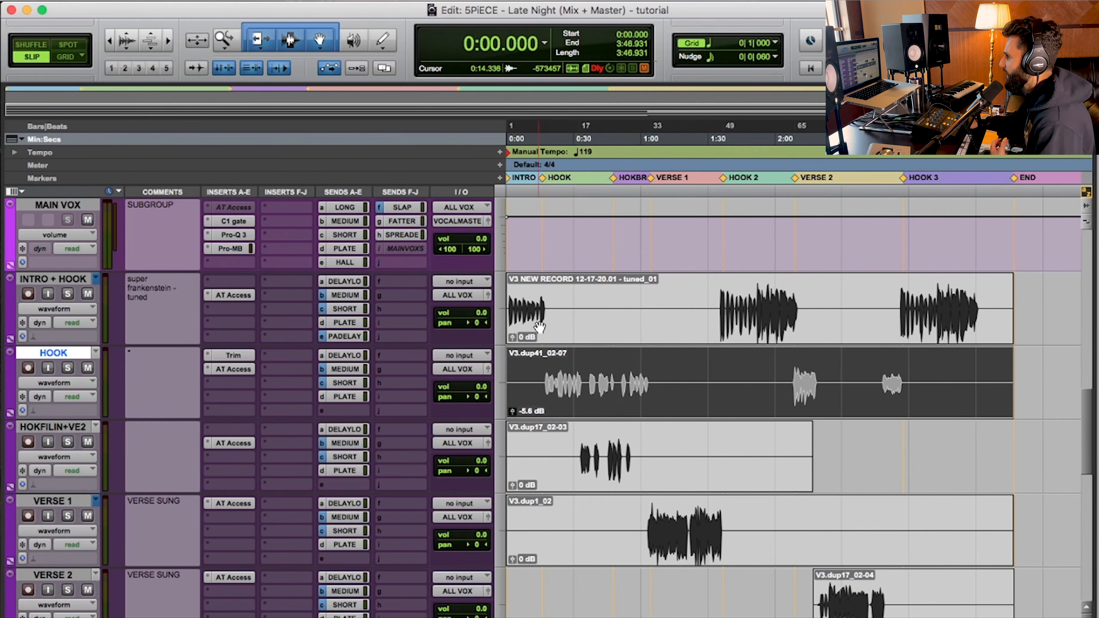
Lower the INTRO + HOOK clip's gain to -0.9 dB and reset it, and raise the track's volume slightly and reset it to 0.0 dB.
left_click_drag(511, 337, 512, 343)
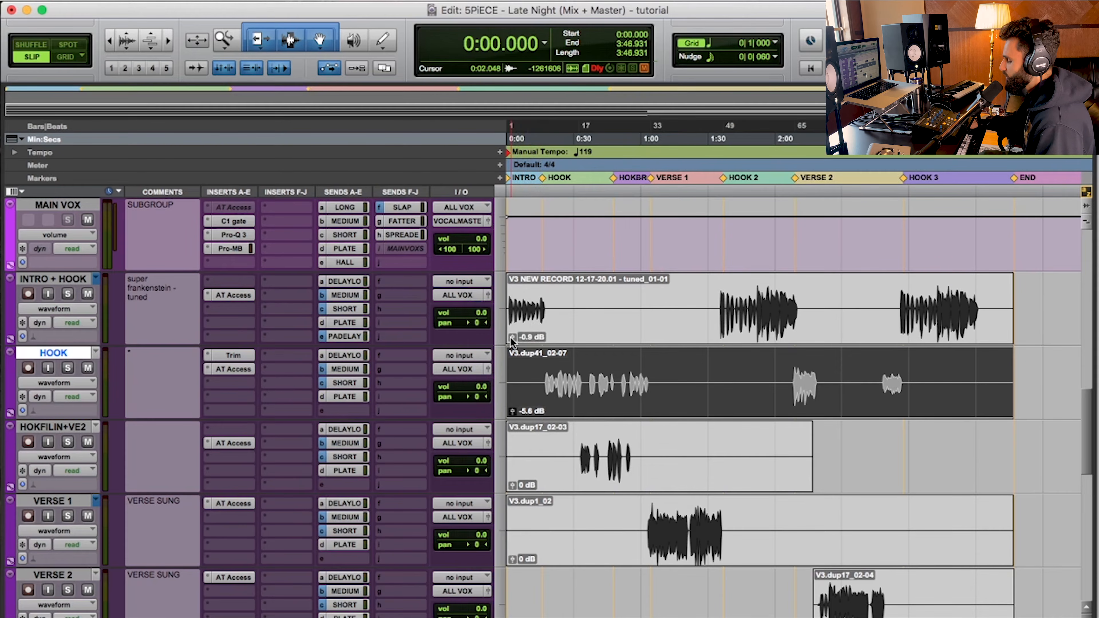
left_click(512, 338, "alt")
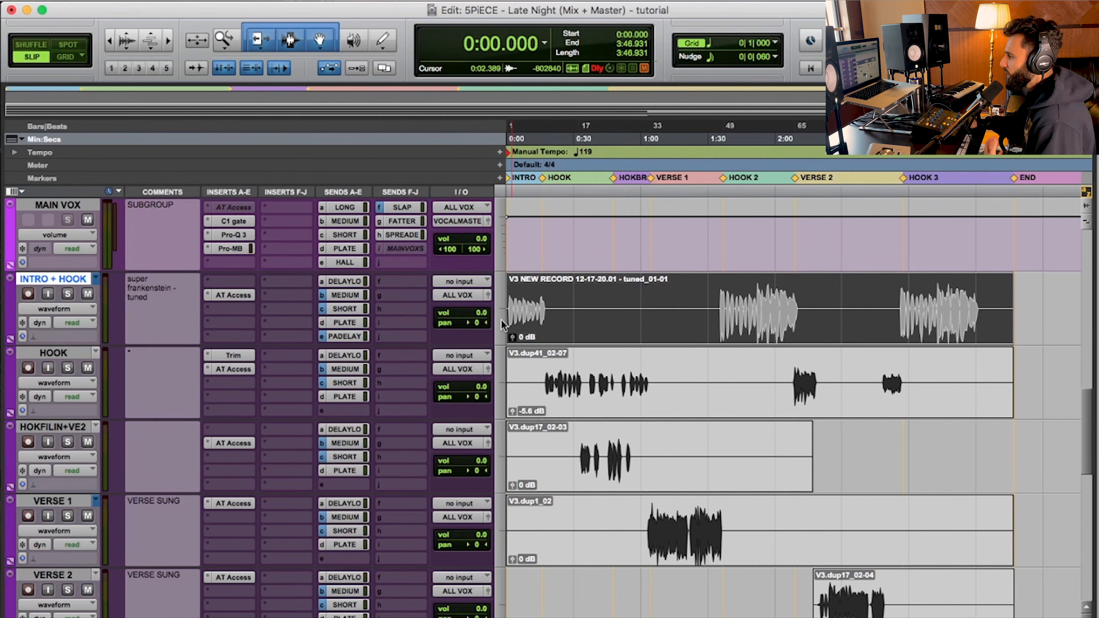
left_click_drag(476, 312, 479, 310)
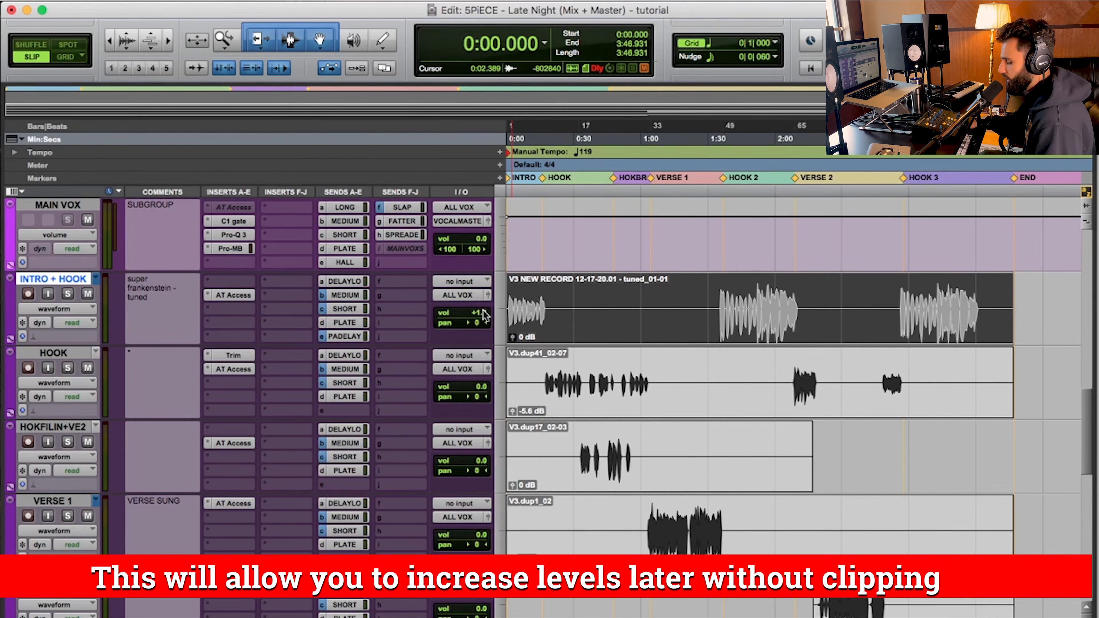
left_click(483, 313, "alt")
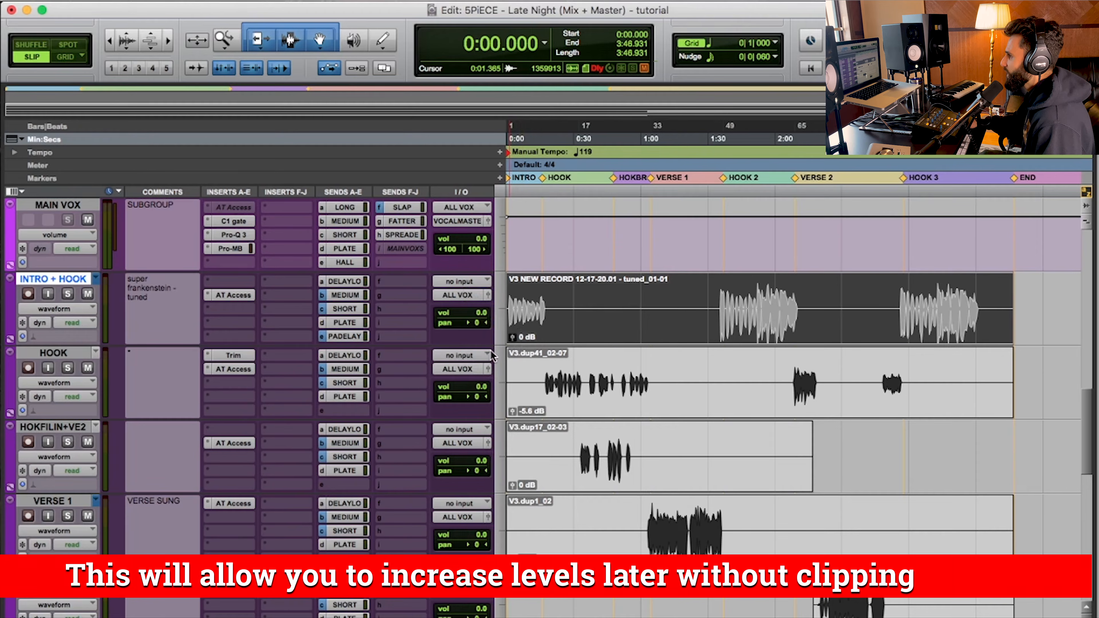
Select the INSTRUMENTA master track below the vocal tracks.
scroll(86, 408, "down", 15)
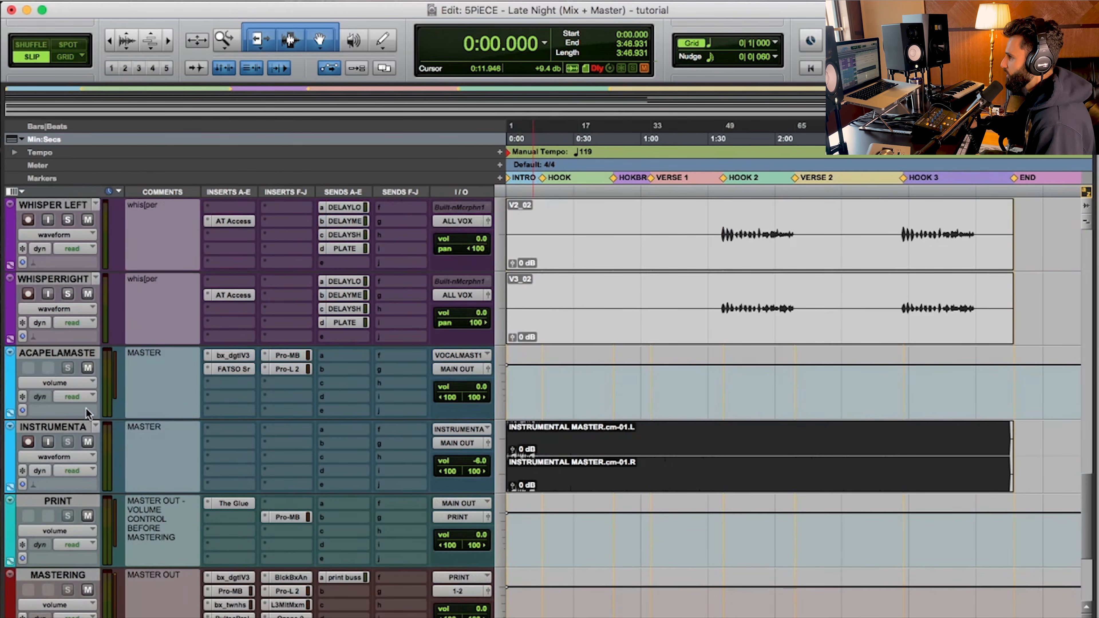
left_click(65, 427)
left_click(67, 442)
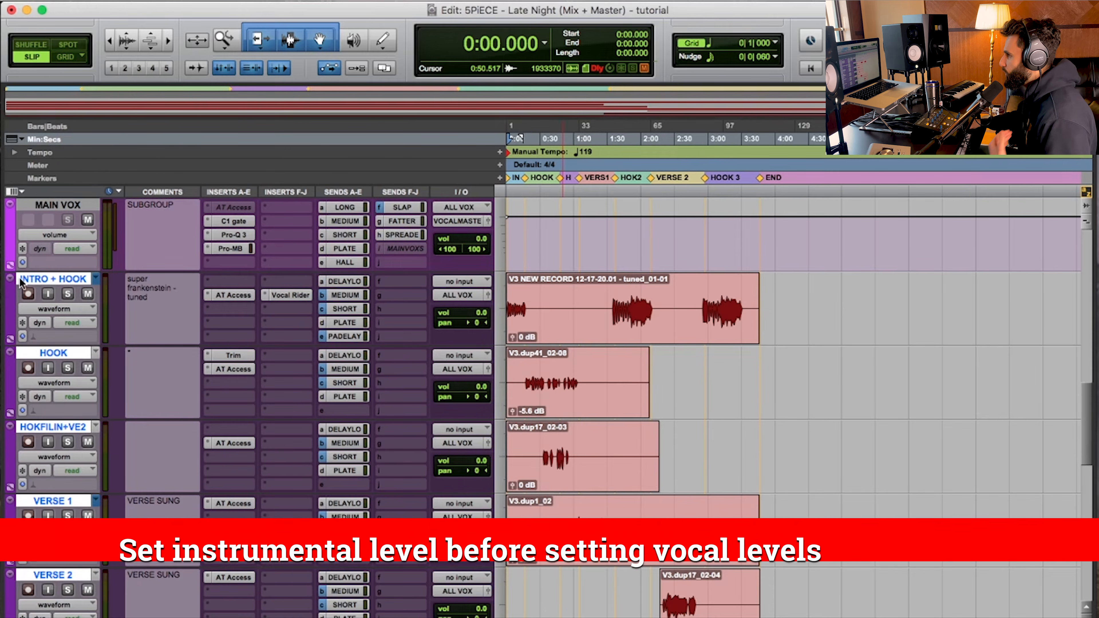
Clear the track selection and mute the ACAPELAMASTE track so that only the INSTRUMENTA track is heard.
left_click(38, 278, "alt")
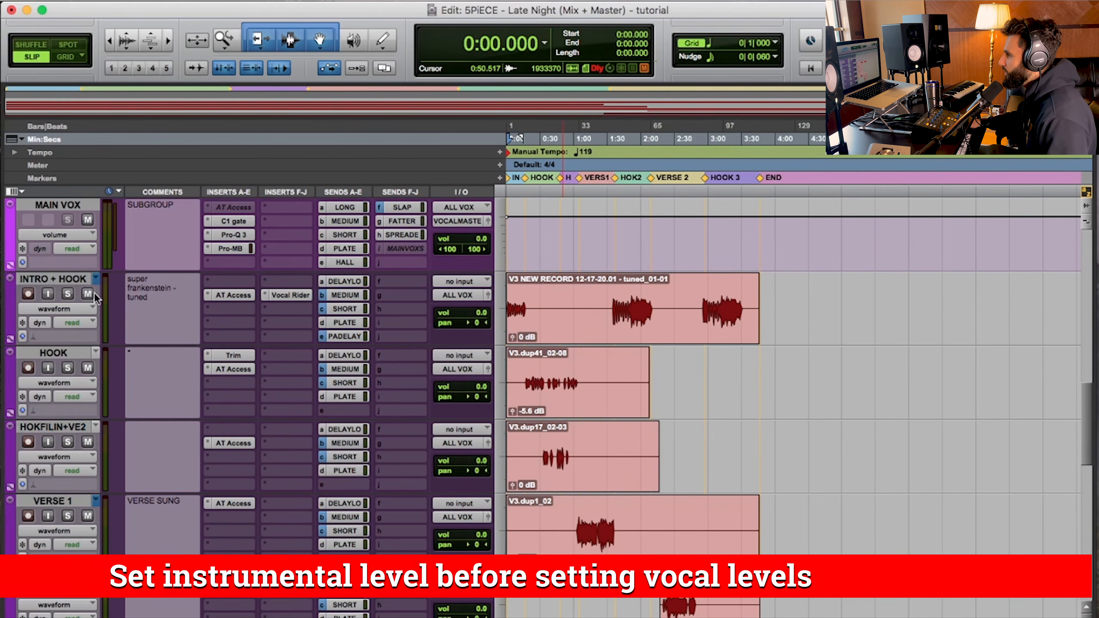
scroll(93, 296, "down", 10)
scroll(93, 296, "up", 2)
left_click(88, 368)
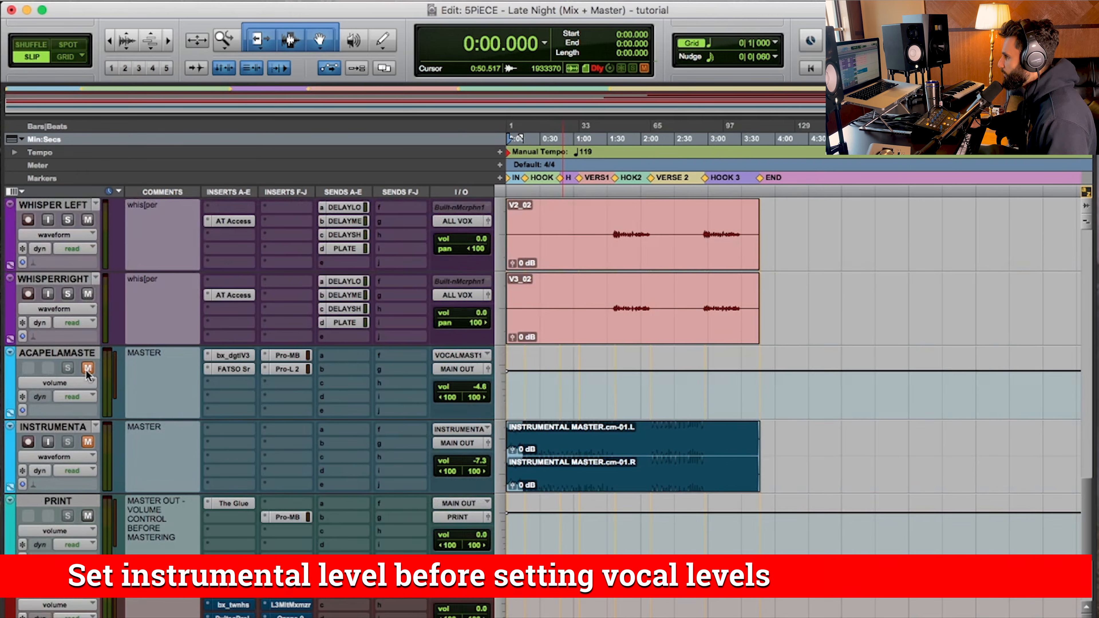
left_click(88, 442)
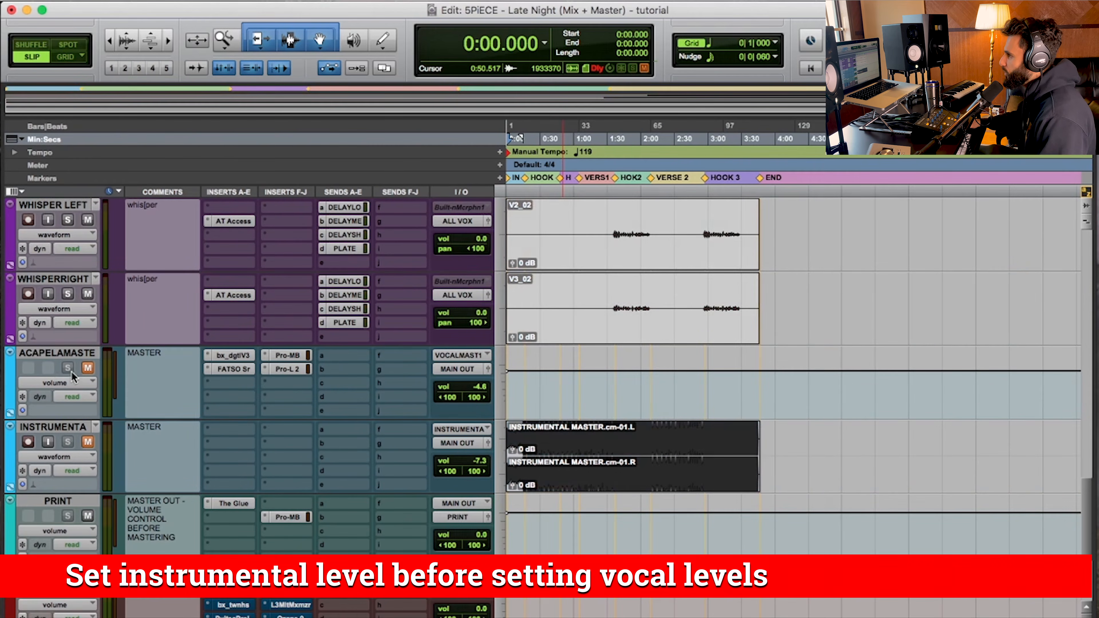
left_click(78, 355)
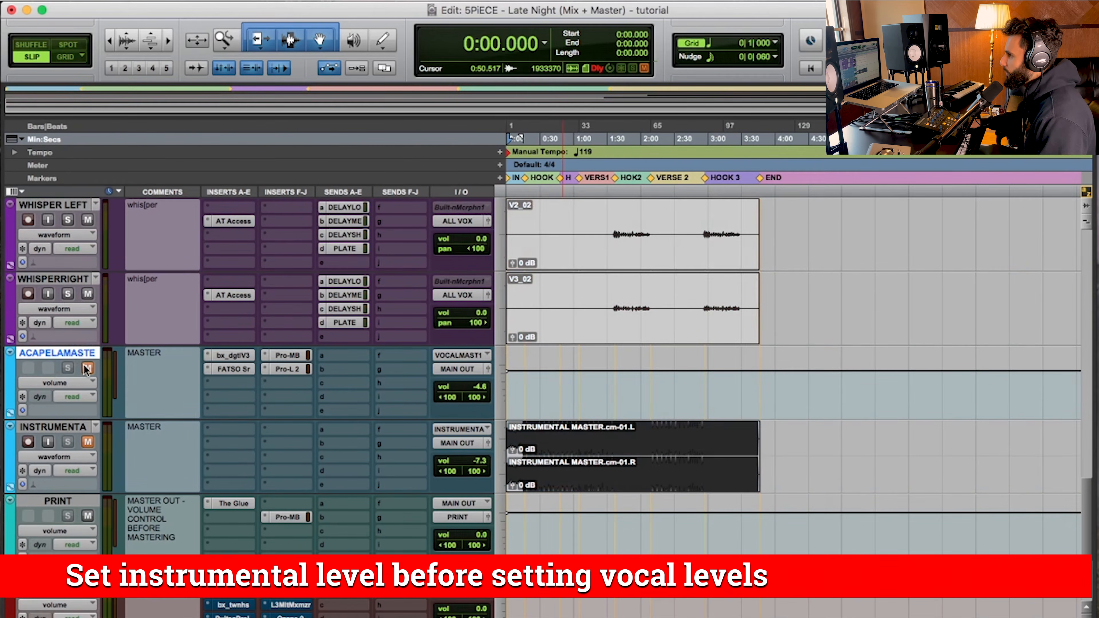
left_click(87, 369)
Select the INSTRUMENTA track, lower its volume to -10.6 dB, and reset it to 0.0 dB.
left_click(69, 429)
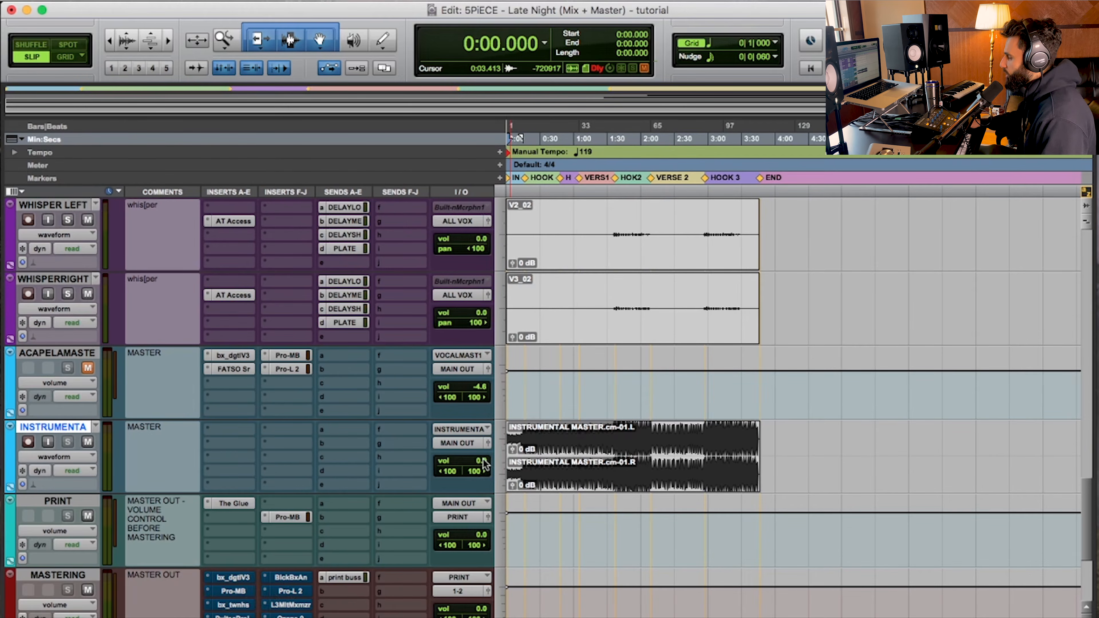
left_click_drag(482, 462, 485, 433)
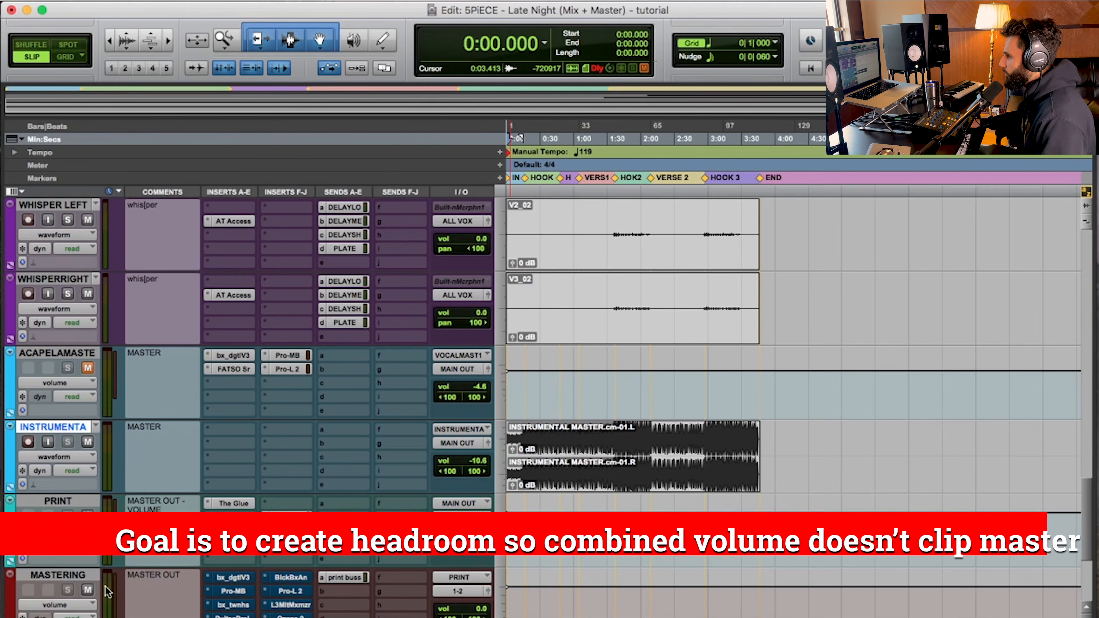
left_click(68, 354, "shift")
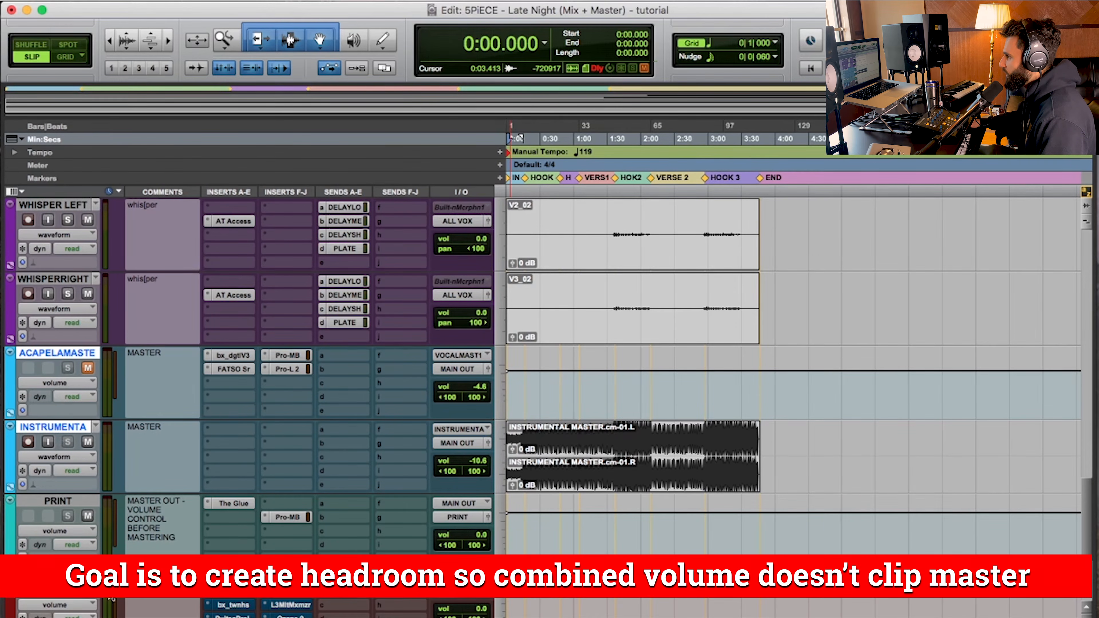
left_click(74, 428)
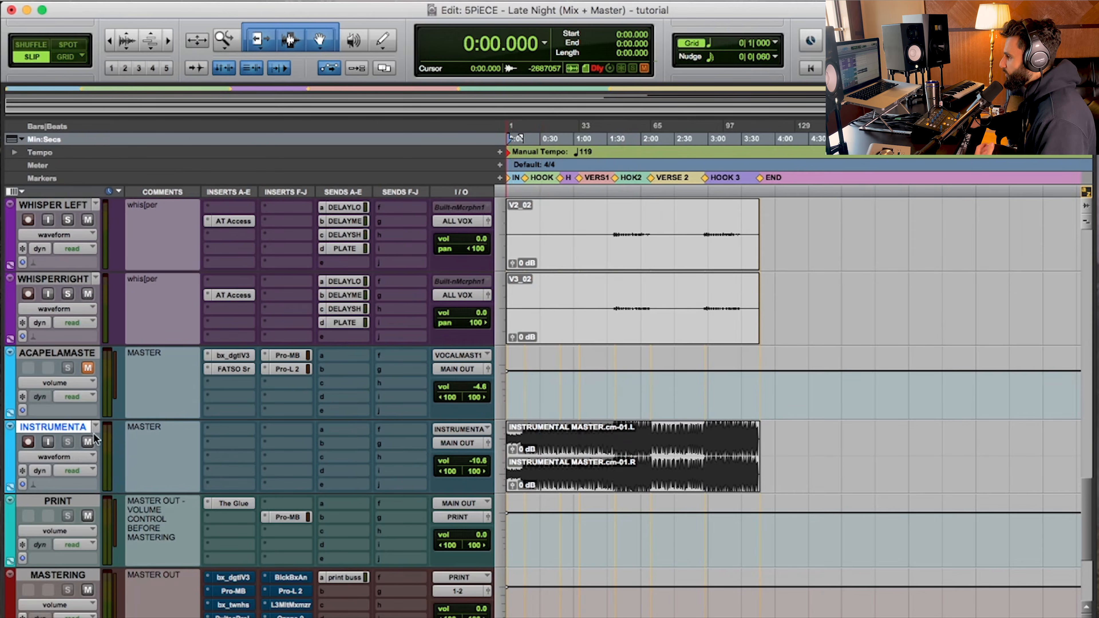
left_click(74, 347)
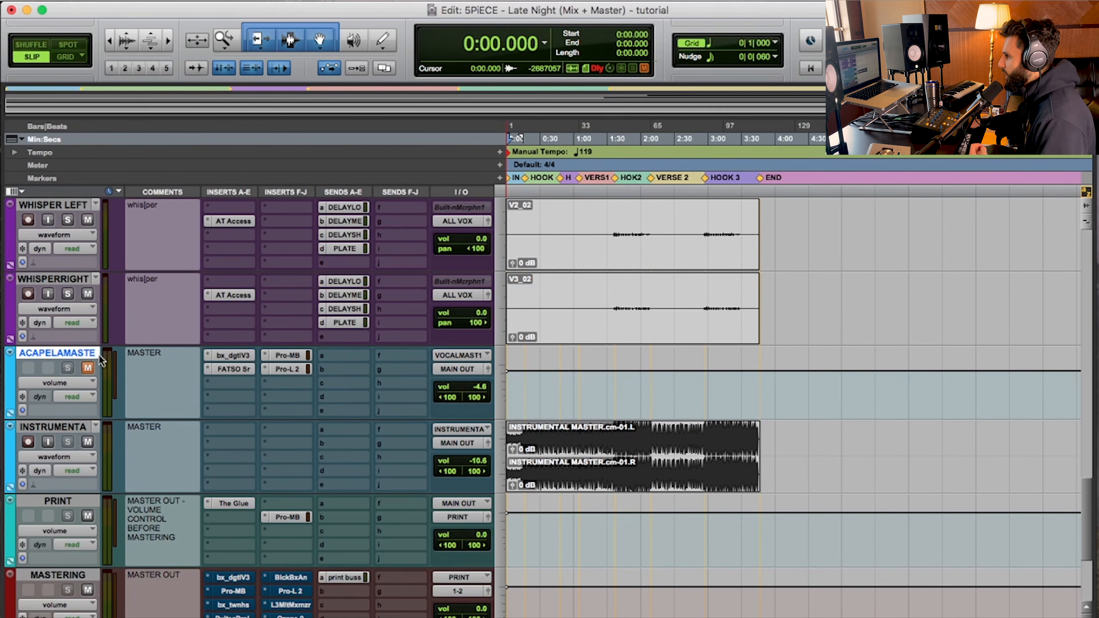
left_click(74, 428)
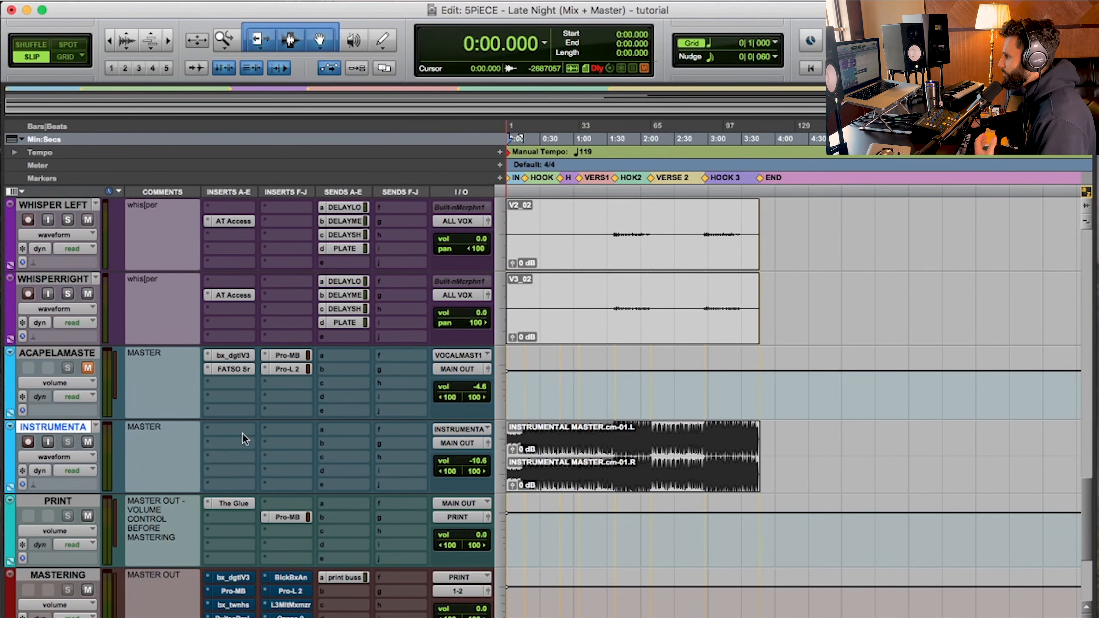
left_click(482, 463, "alt")
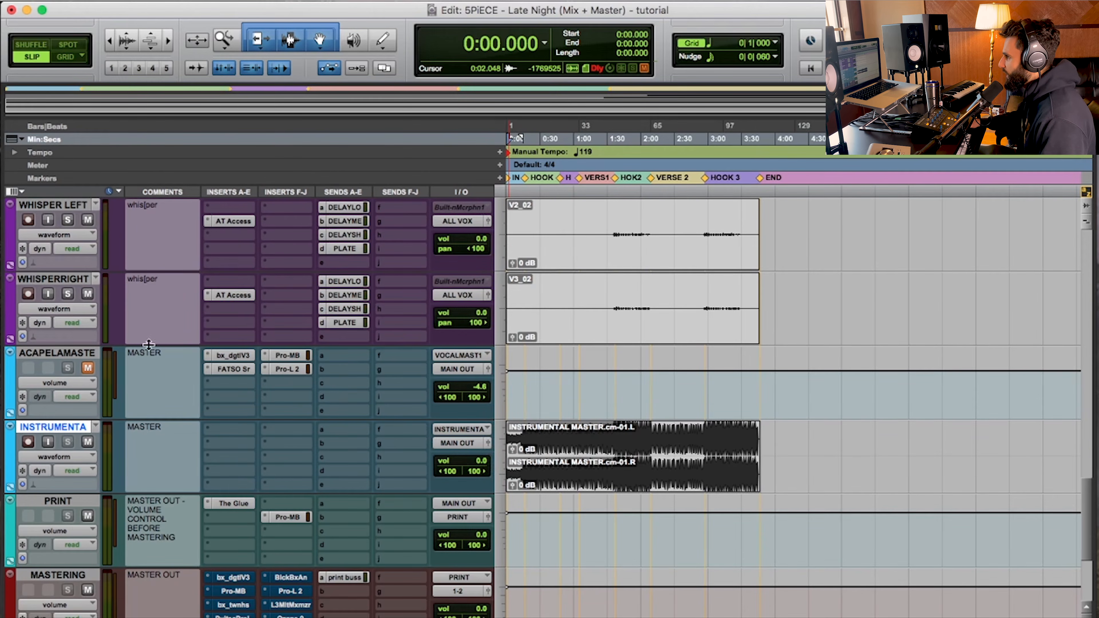
Unmute the ACAPELAMASTE track, review the vocal tracks feeding it, and mute it again.
left_click(88, 369)
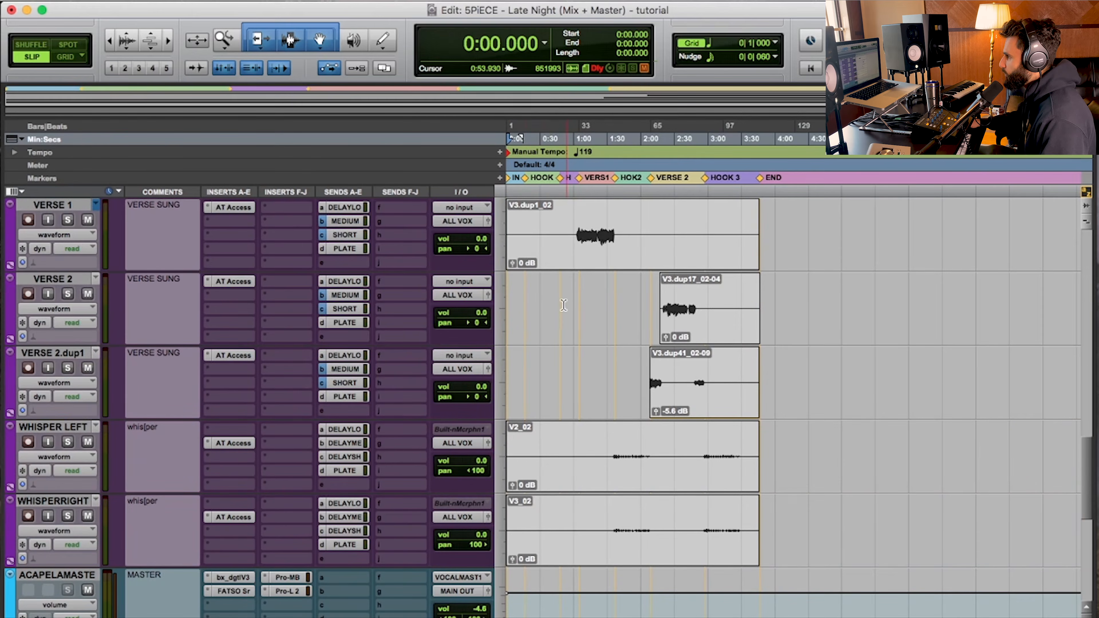
scroll(588, 354, "down", 2)
scroll(588, 355, "down", 1)
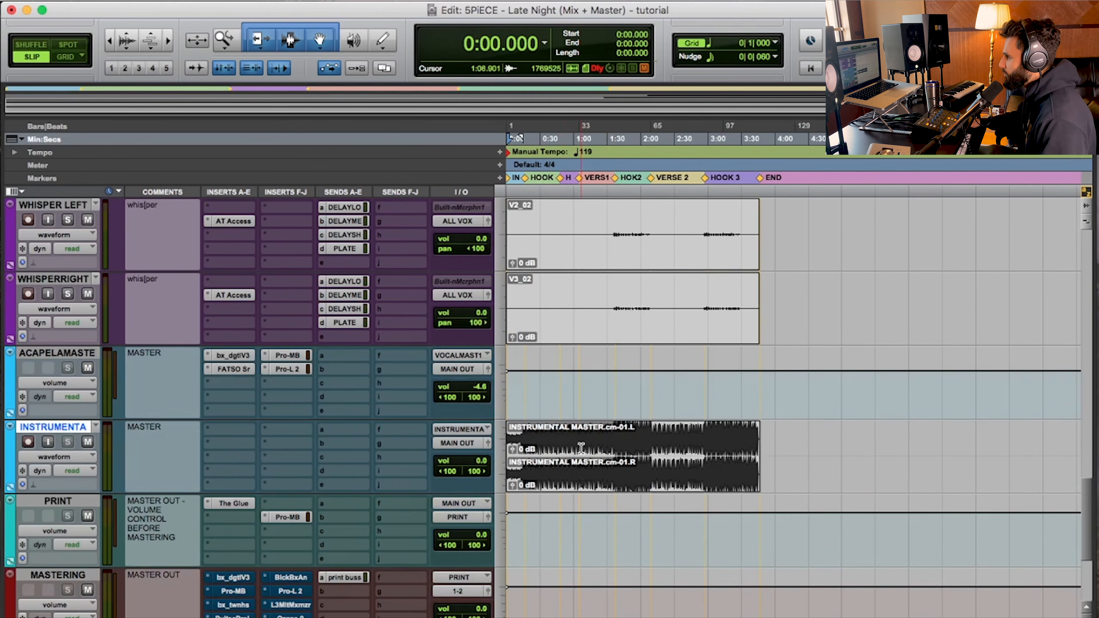
left_click(86, 369)
Lower the INSTRUMENTA track's volume to -16.5 dB and raise it to -7.0 dB.
mouse_move(487, 465)
left_mouse_down()
mouse_move(487, 504)
mouse_move(485, 485)
left_mouse_up()
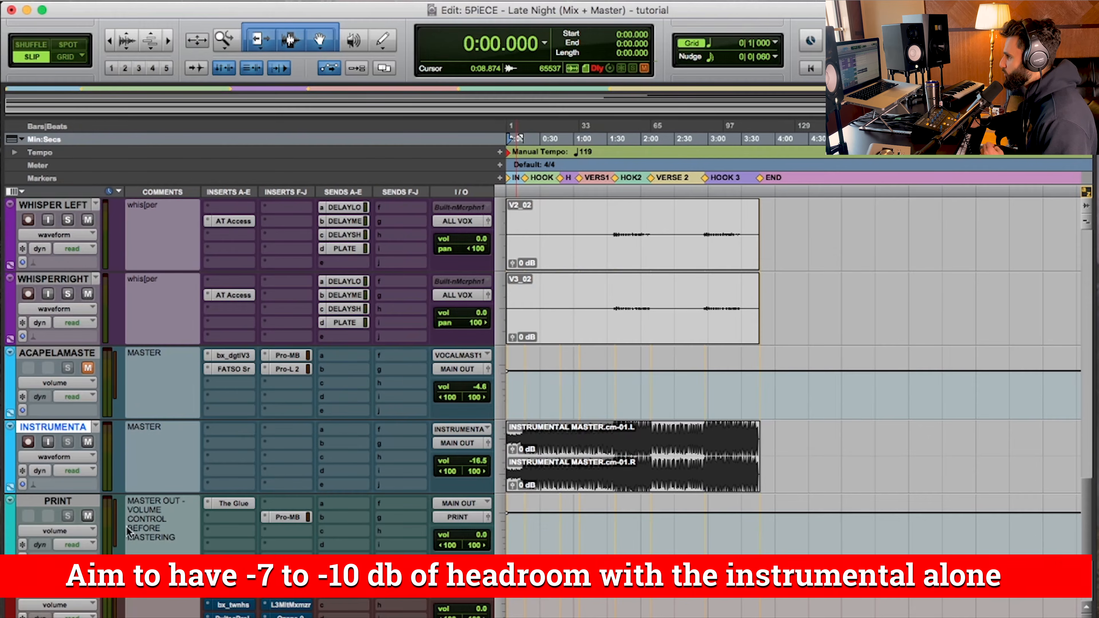
left_click(563, 473)
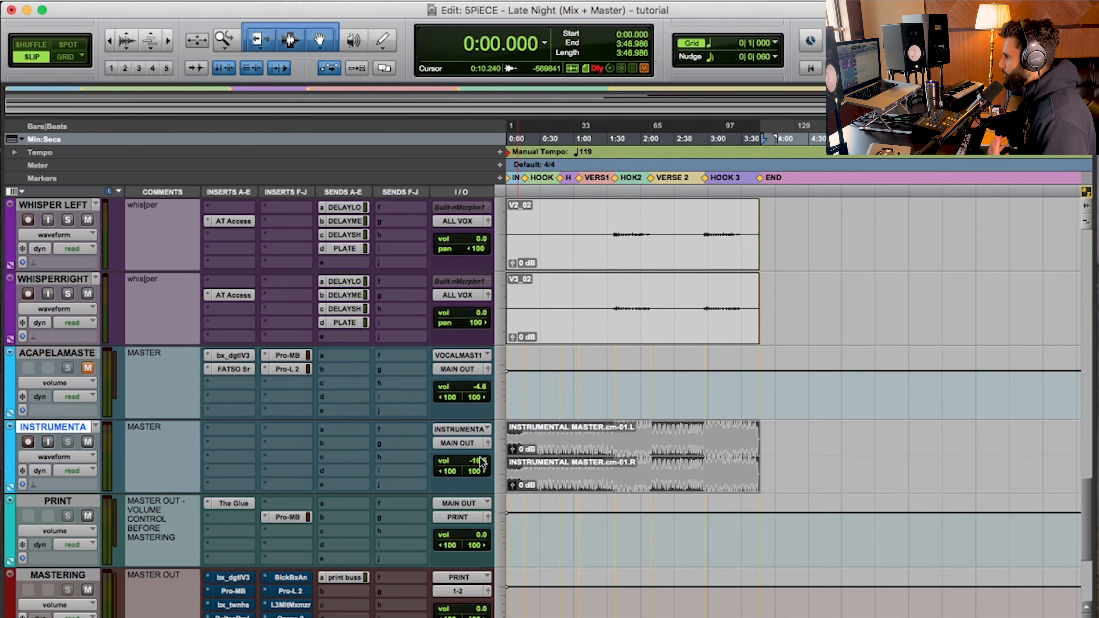
left_click_drag(480, 463, 480, 434)
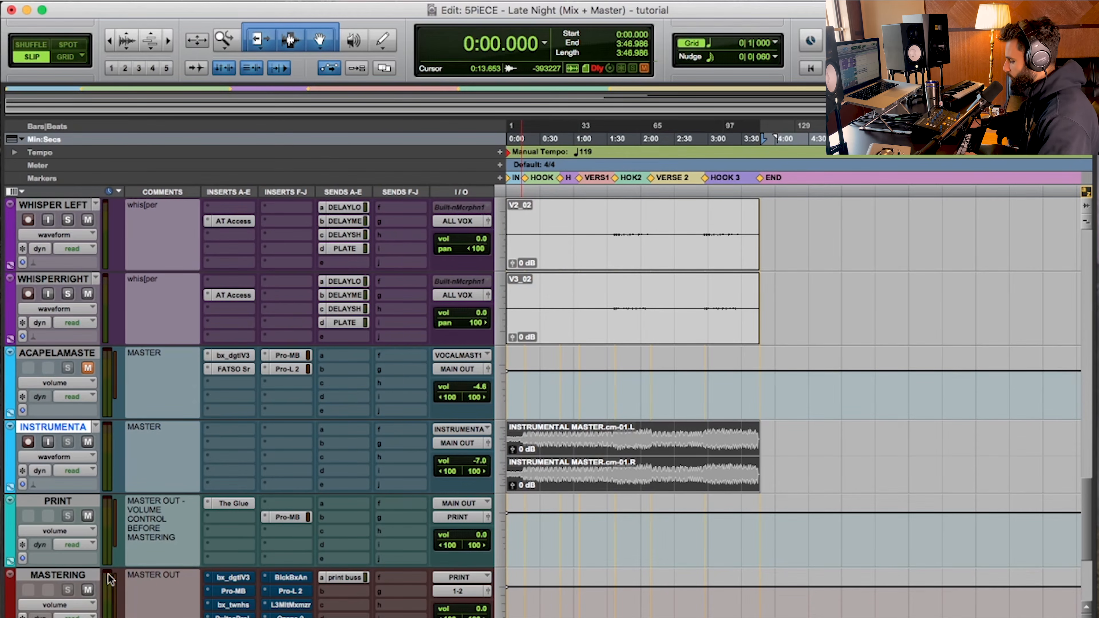
Show the mixer, select the MASTERIN channel, and reset its peak level reading to check the instrumental's headroom.
key("super+equal")
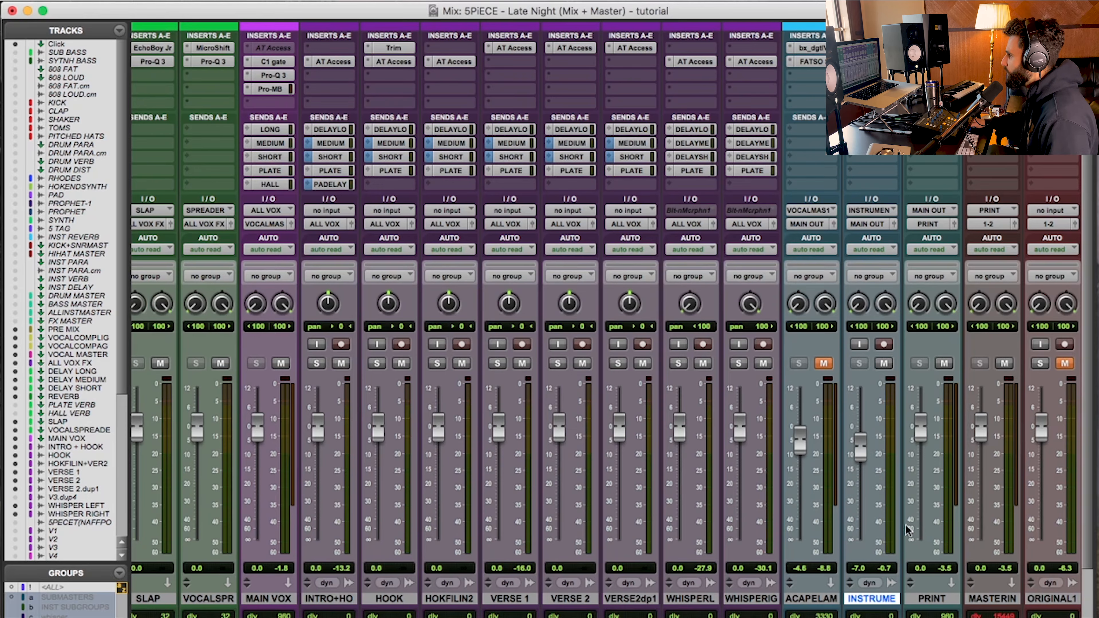
left_click(994, 600)
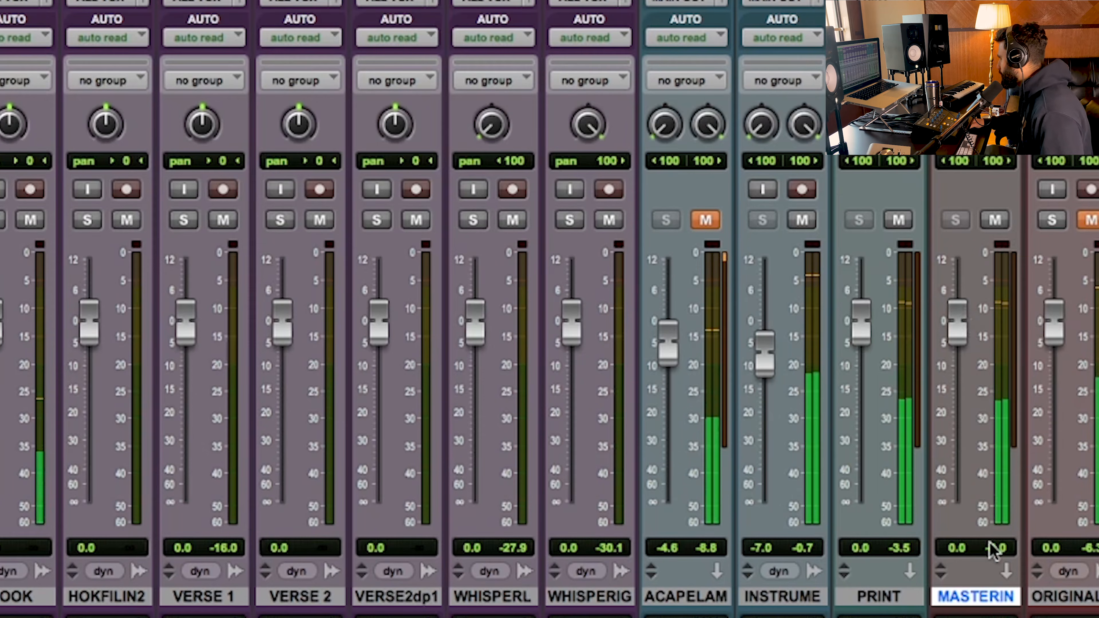
left_click(996, 550)
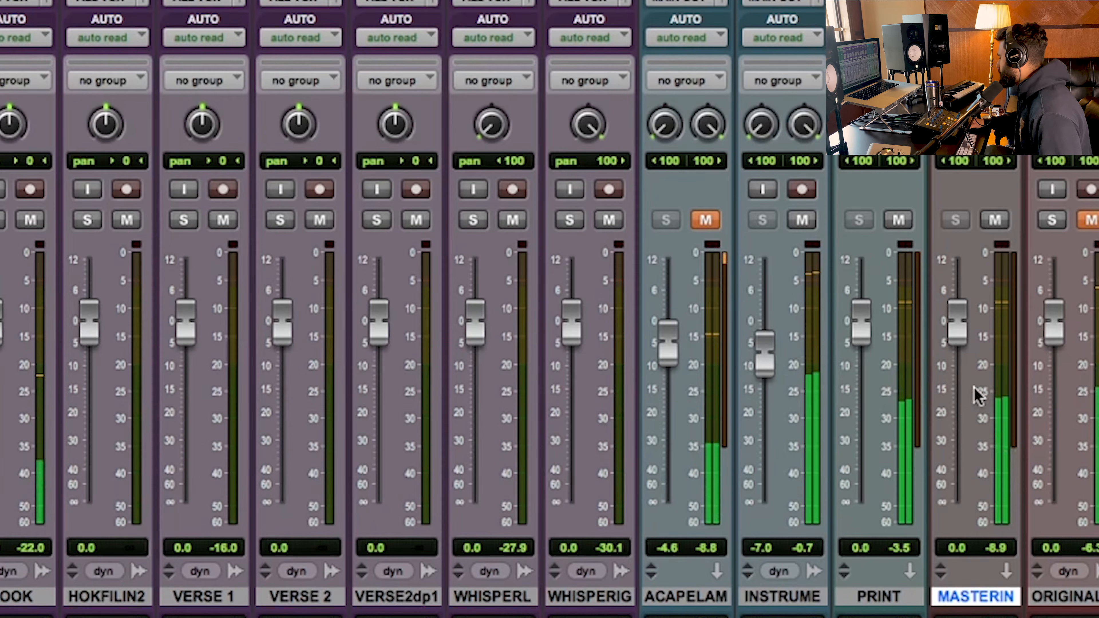
Lower the INSTRUMENTA track's volume to -7.5 dB and return to the Edit window to check the ACAPELAMASTE volume.
left_click_drag(763, 361, 764, 381)
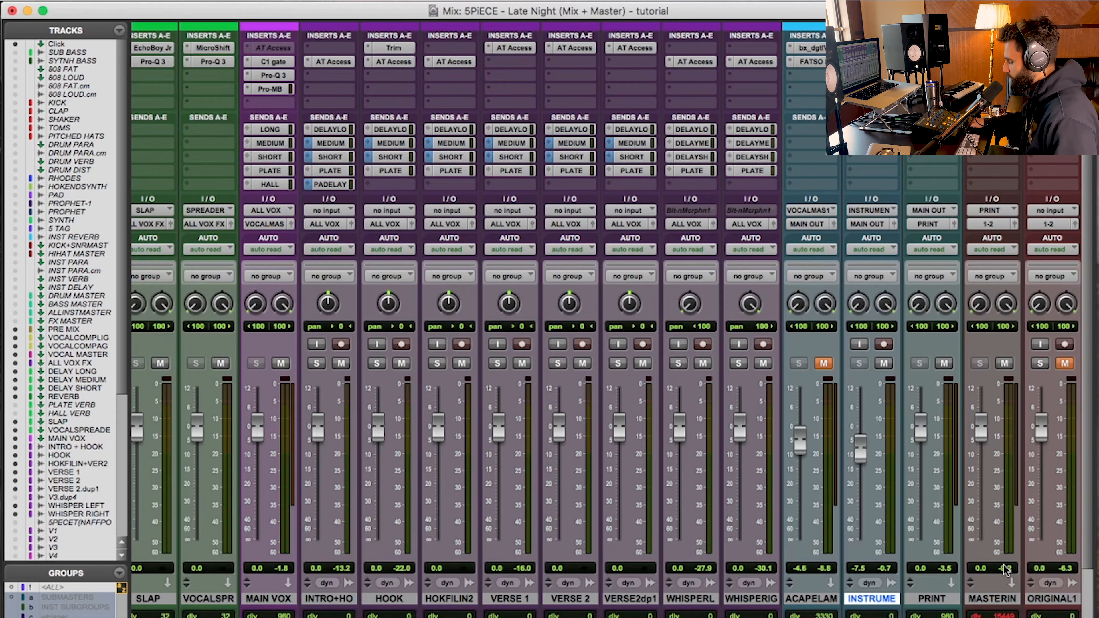
key("super+equal")
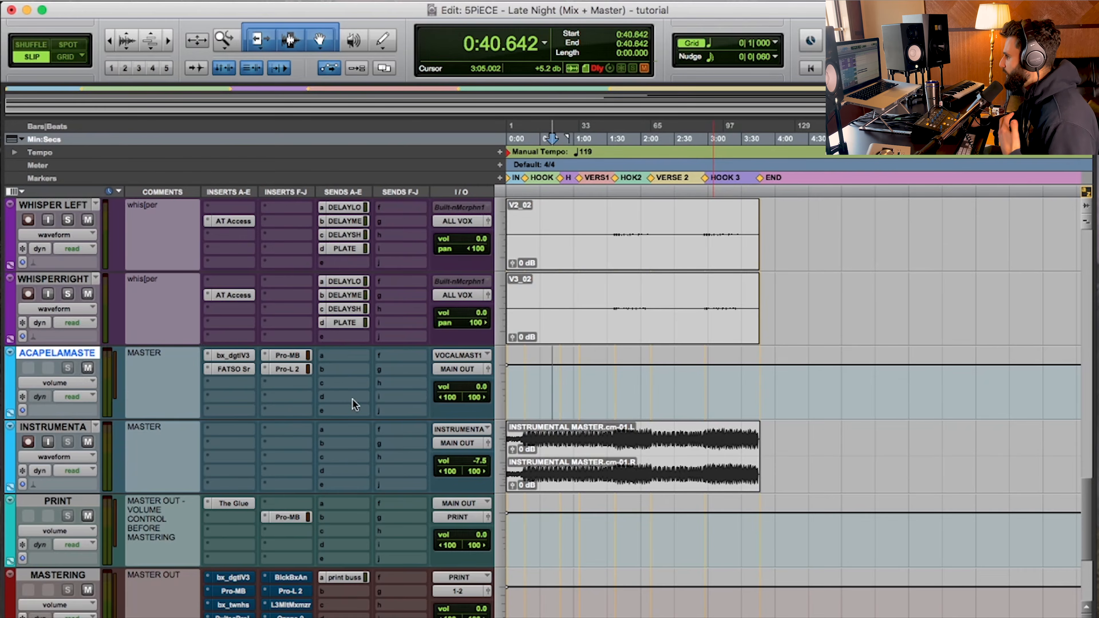
scroll(154, 385, "up", 2)
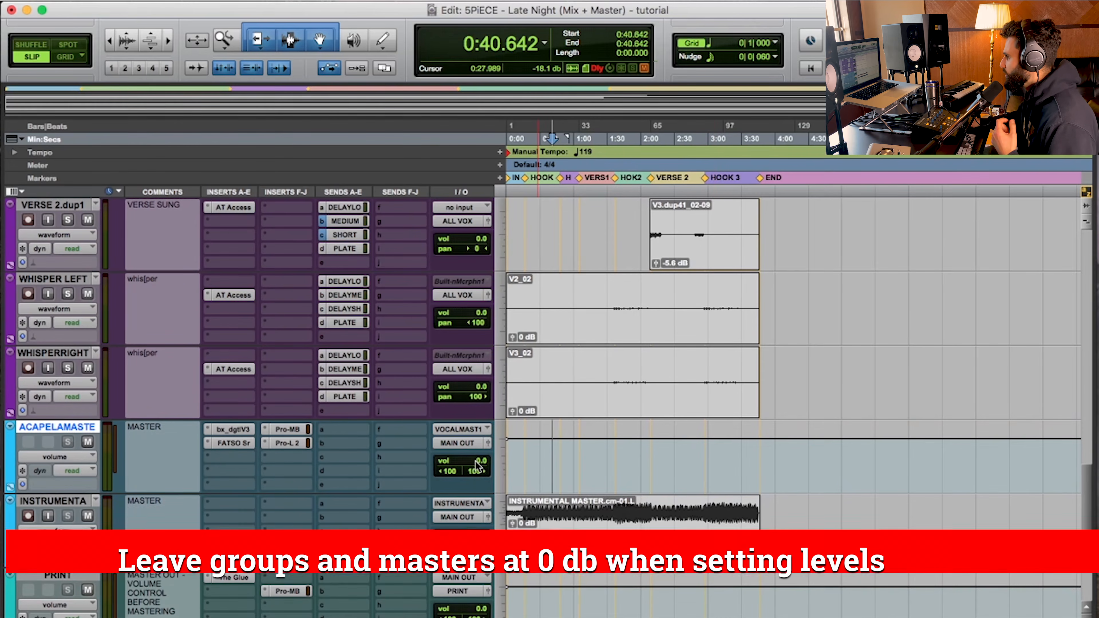
Select the HOOK 2 passage in the INTRO + HOOK clip, from about 1:31 to 2:10.
scroll(422, 393, "up", 10)
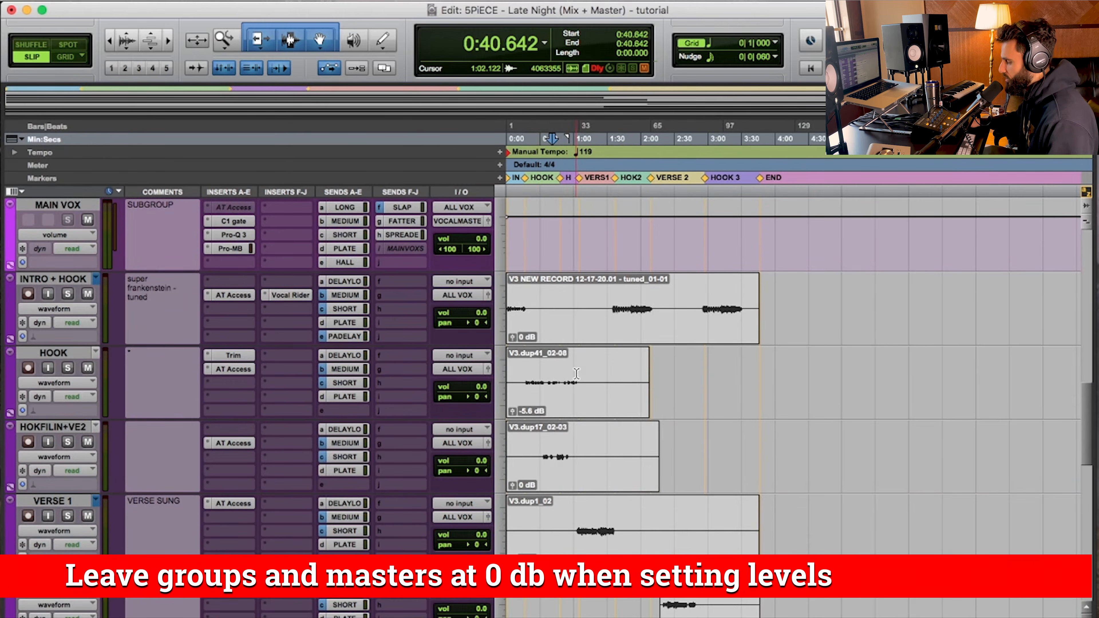
left_click(613, 300)
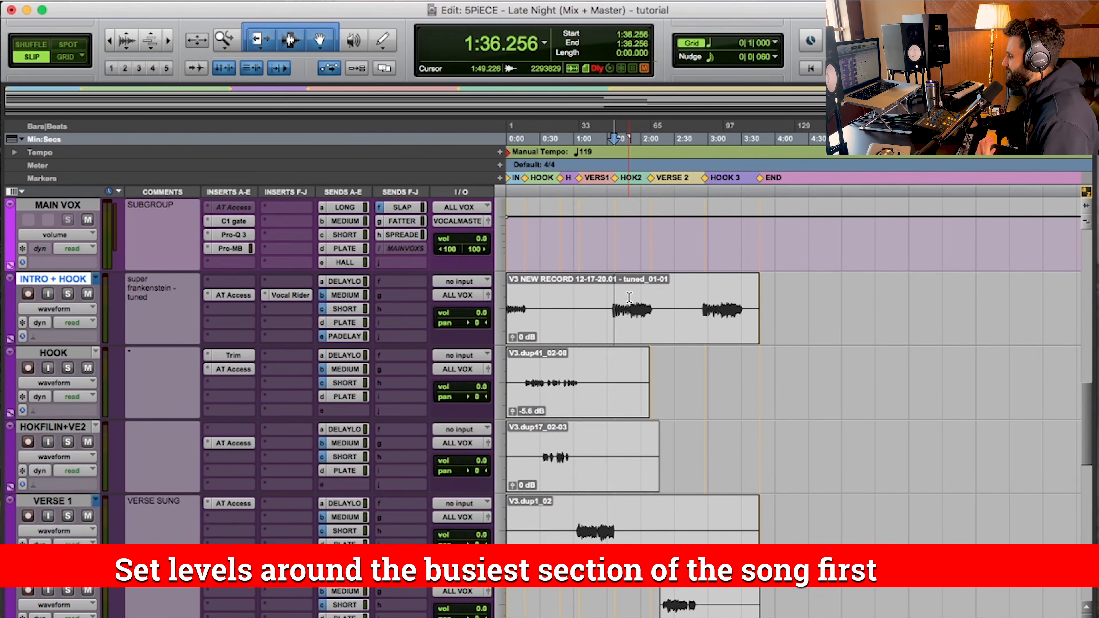
left_click_drag(610, 303, 651, 306)
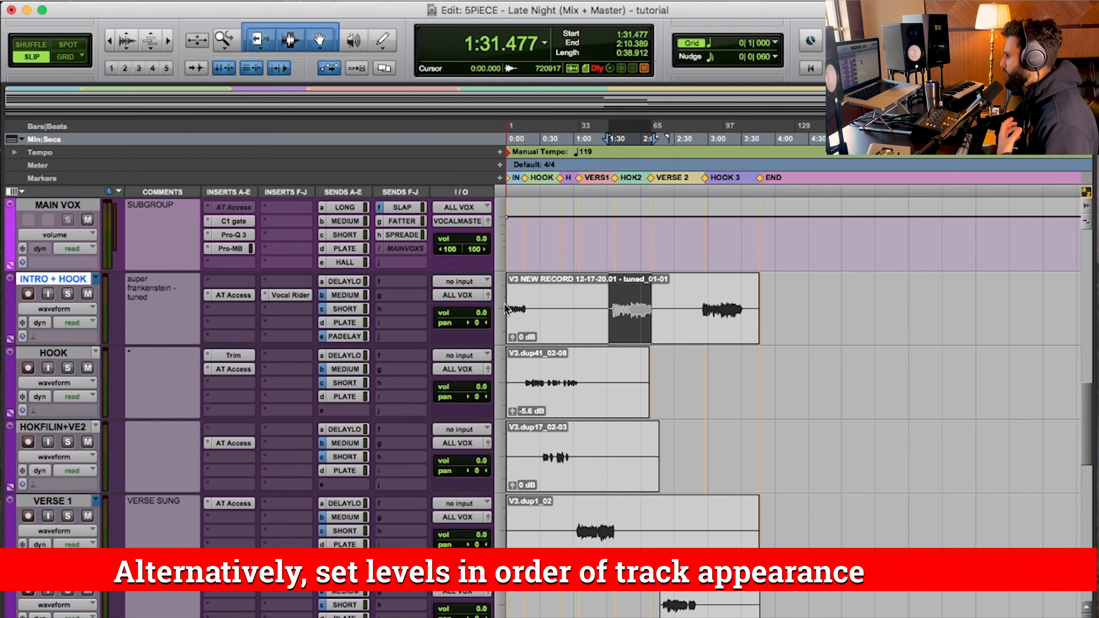
Mark the intro, HOOK and VERSE 1 vocal passages in order of appearance, and reselect the HOOK 2 passage.
left_click_drag(507, 308, 525, 305)
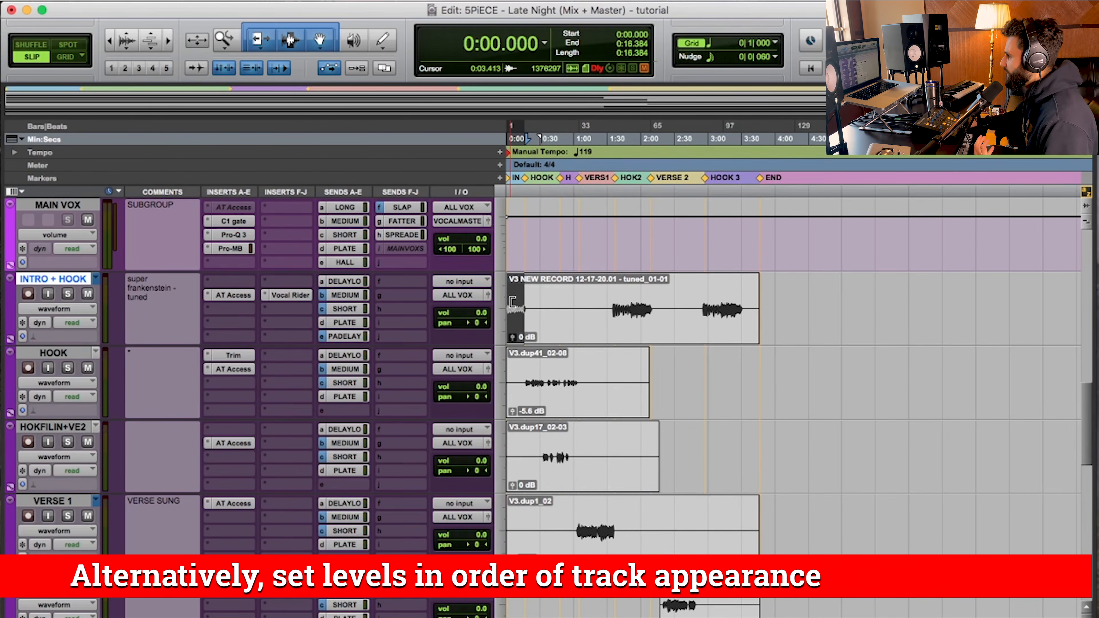
left_click_drag(524, 373, 559, 376)
left_click_drag(576, 513, 601, 517)
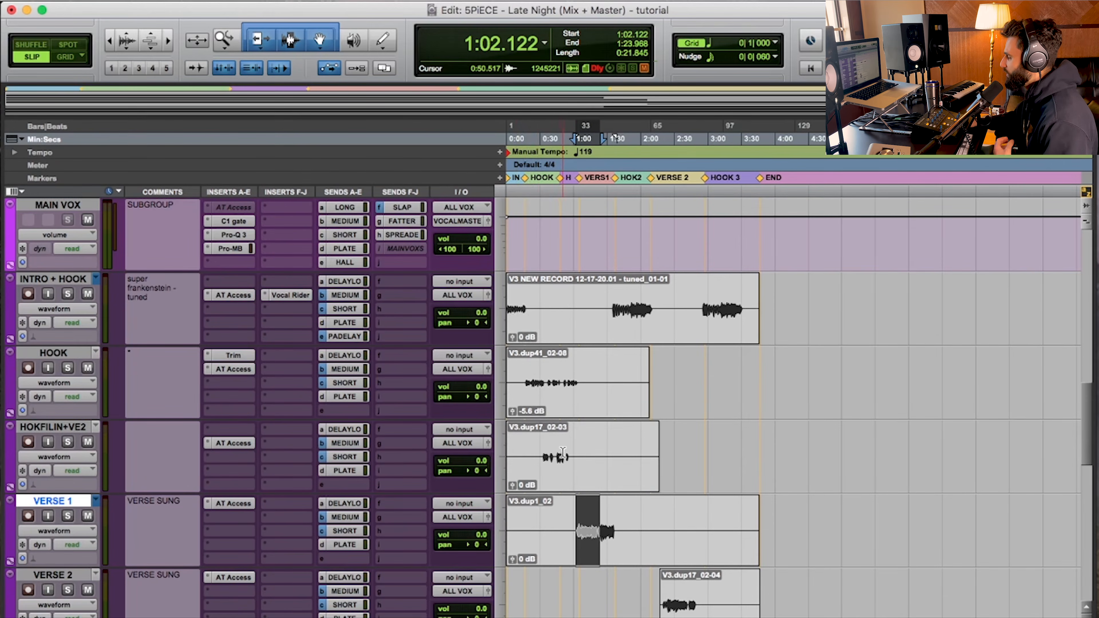
left_click_drag(611, 300, 653, 298)
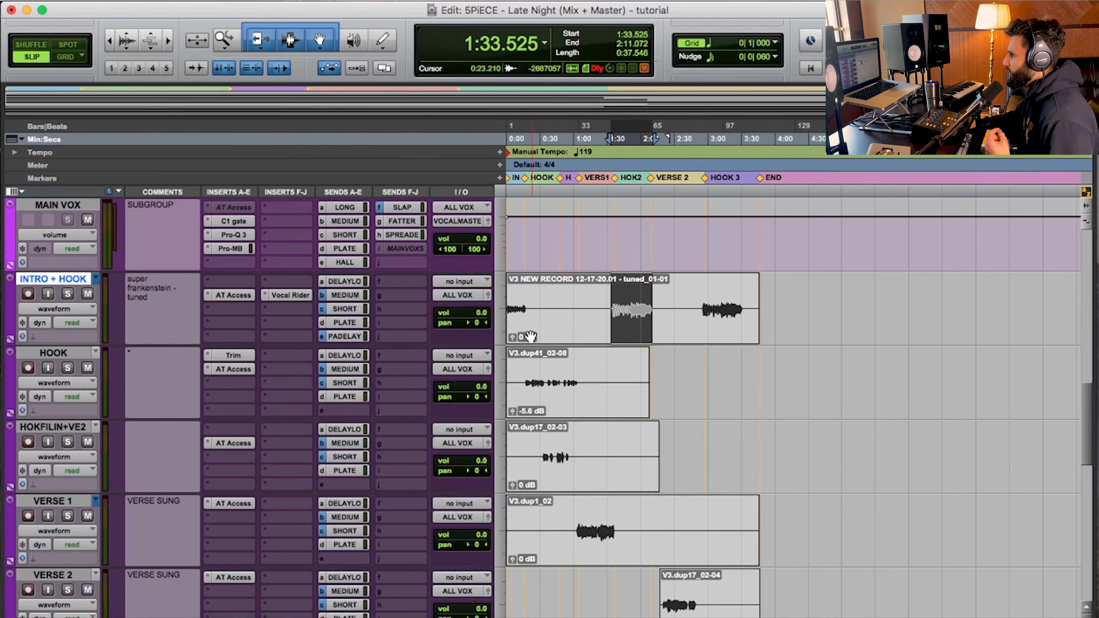
Link the vocal tracks as a group, select all their clips, and lower their volumes to -∞.
key("space")
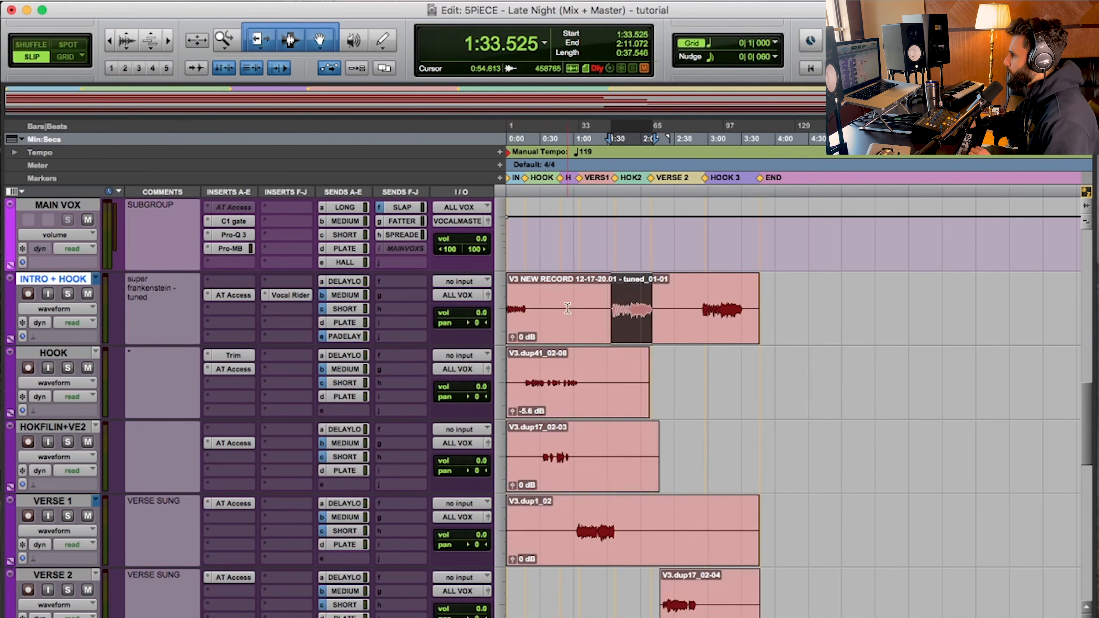
key("super+a")
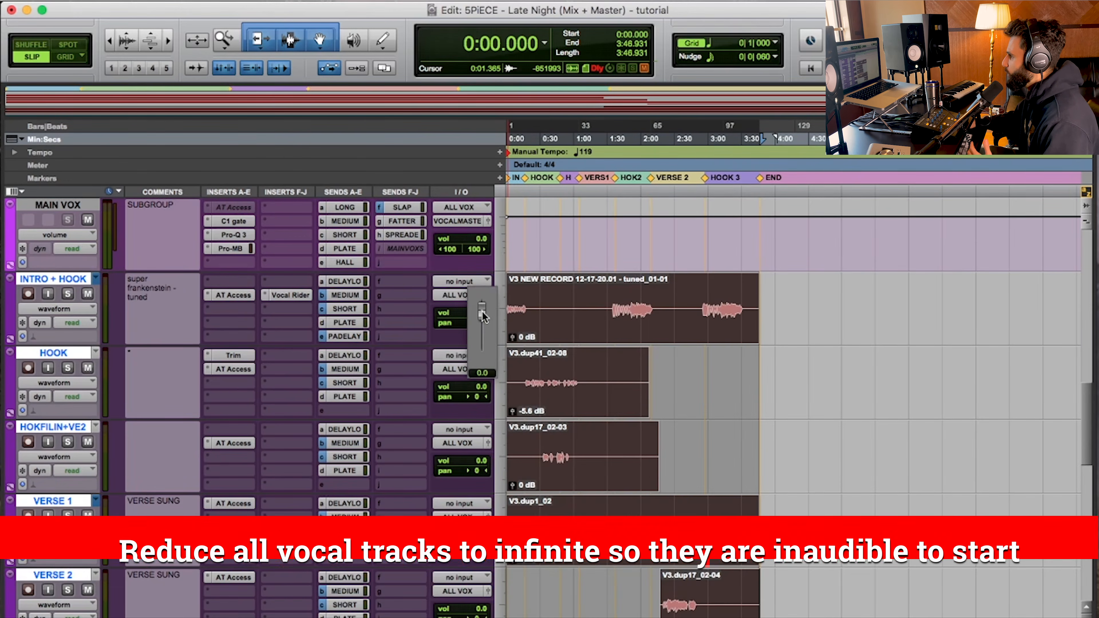
left_click_drag(481, 313, 481, 380)
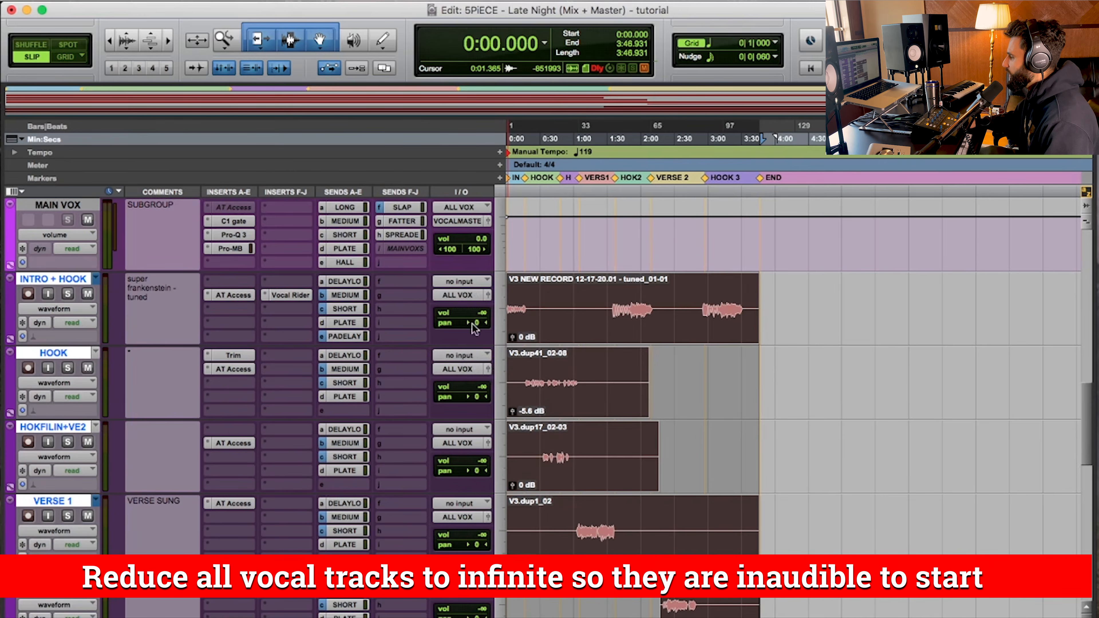
Play the song from the start of HOOK 2 to check the mix with the vocals silenced.
left_click(613, 295)
key("space")
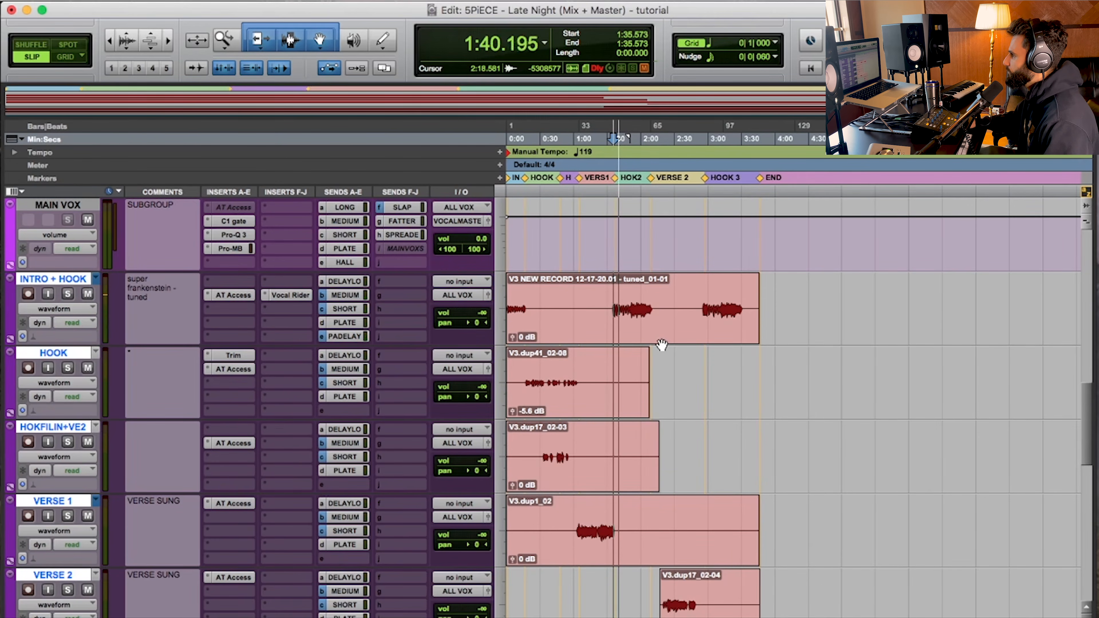
key("space")
key("space")
key("space")
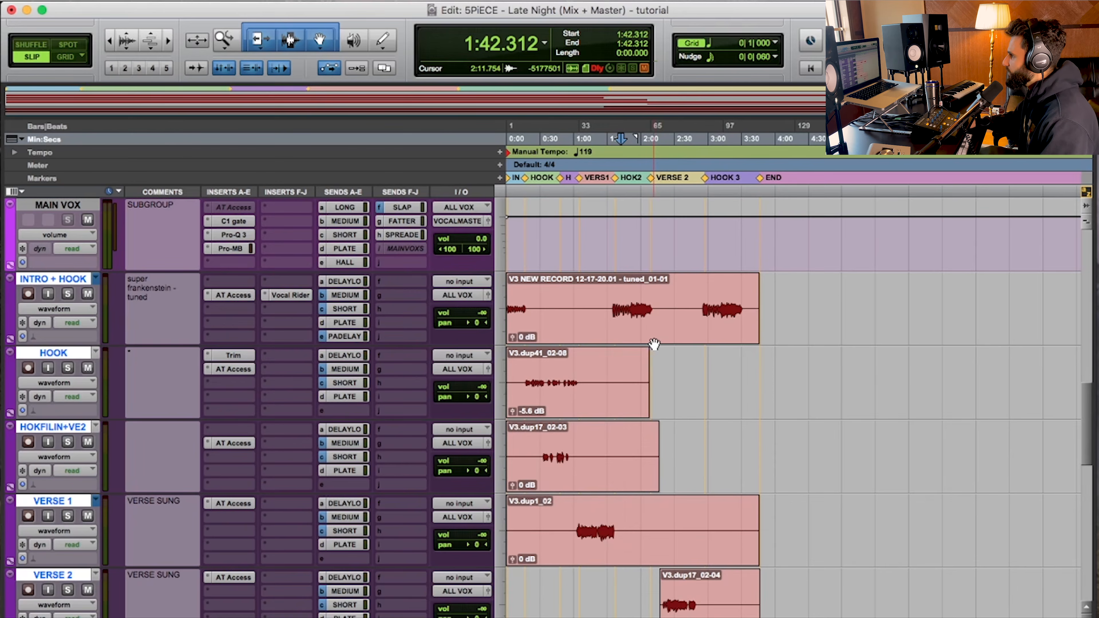
Select the HOOK 2 passage on the ungrouped INTRO + HOOK track and try its volume at -4.6 and +2.4 dB.
key("n")
left_click_drag(612, 300, 652, 302)
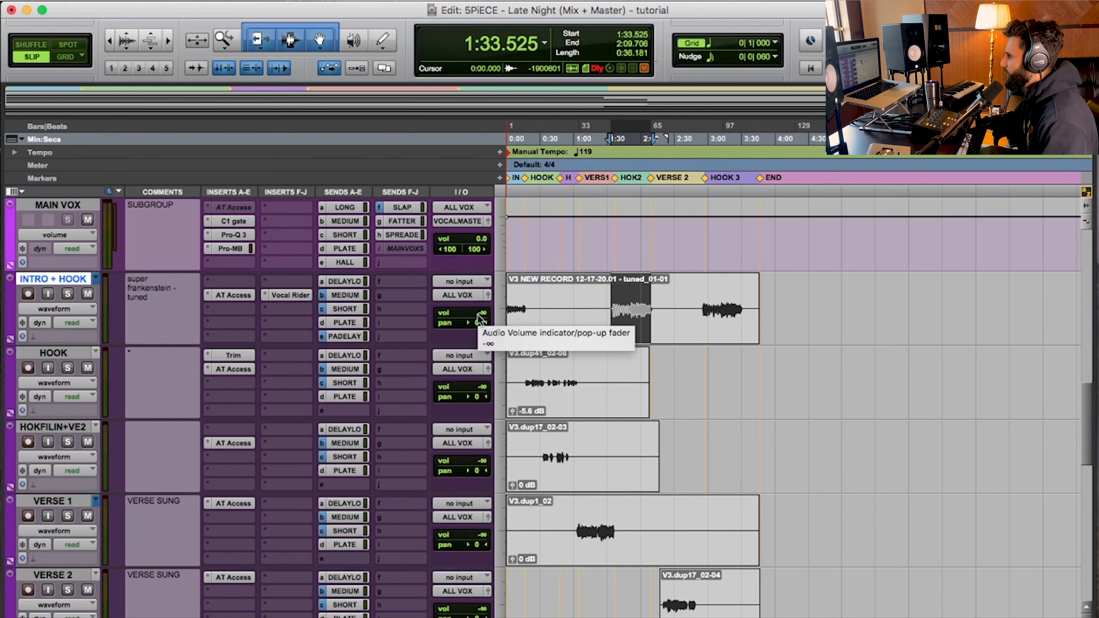
left_click_drag(483, 317, 483, 313)
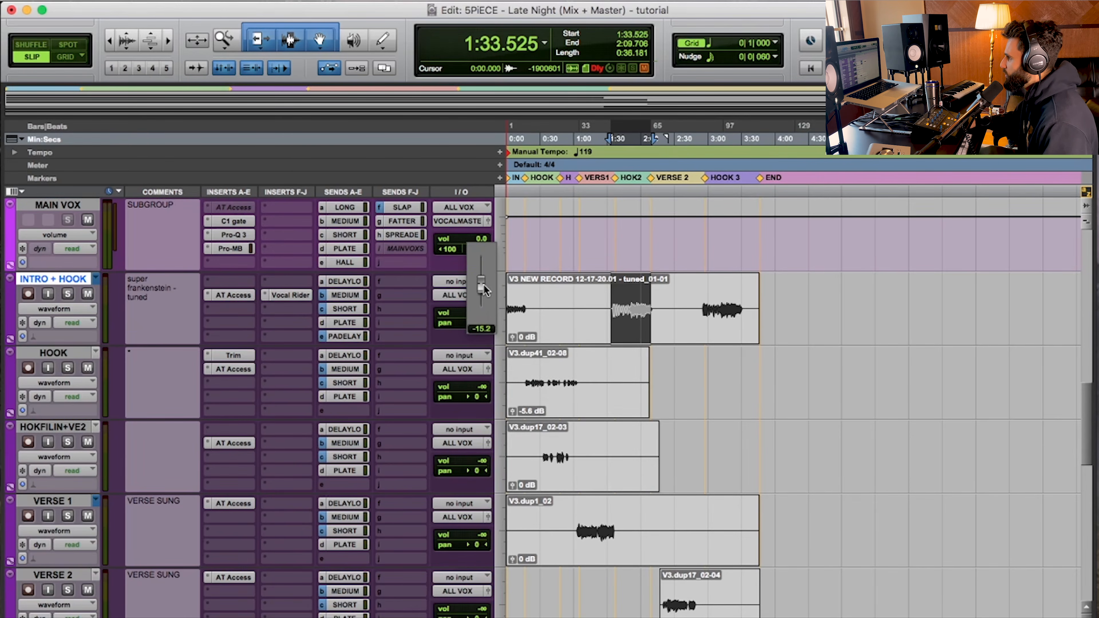
left_click_drag(482, 270, 481, 283)
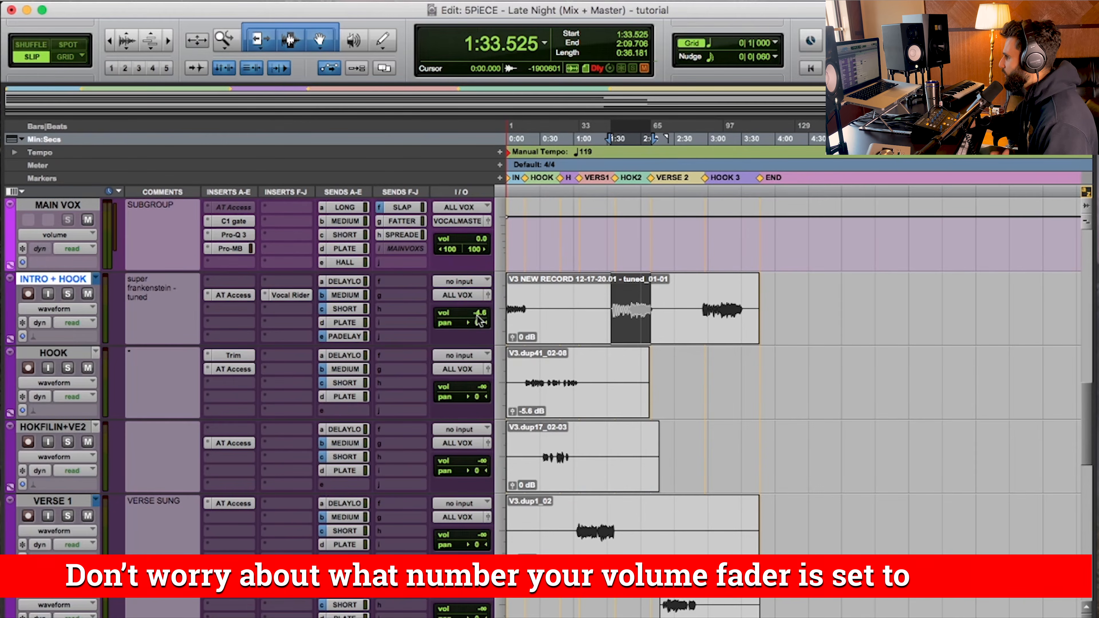
left_click_drag(477, 313, 479, 302)
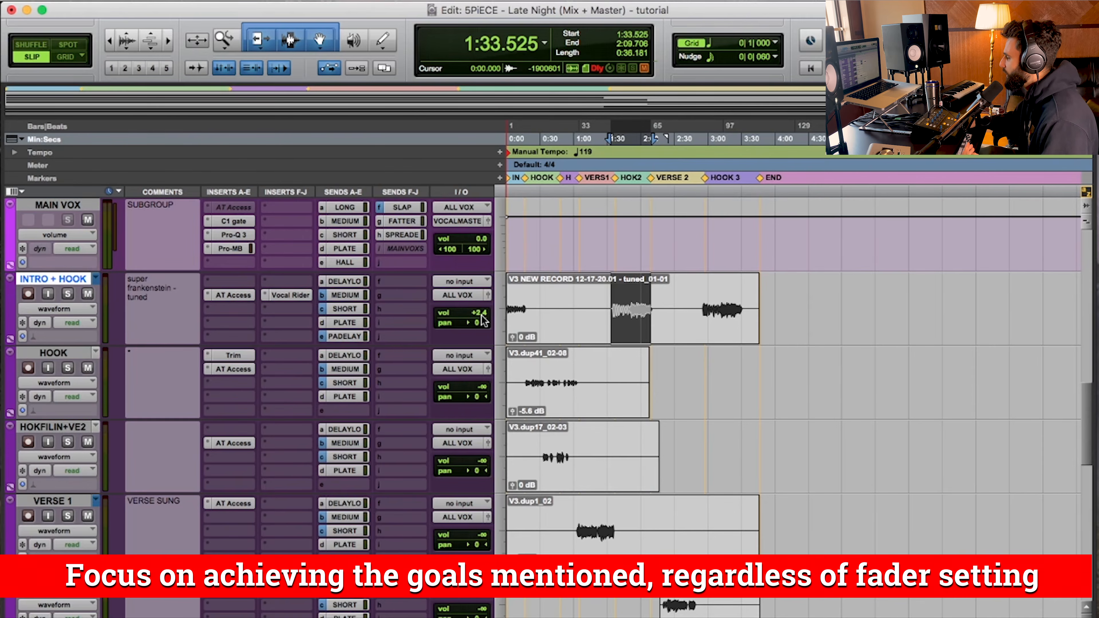
left_click_drag(484, 320, 487, 385)
Raise the INTRO + HOOK volume from silence to +2.0 dB while playing the HOOK 2 passage, and stop playback.
left_click_drag(485, 316, 485, 267)
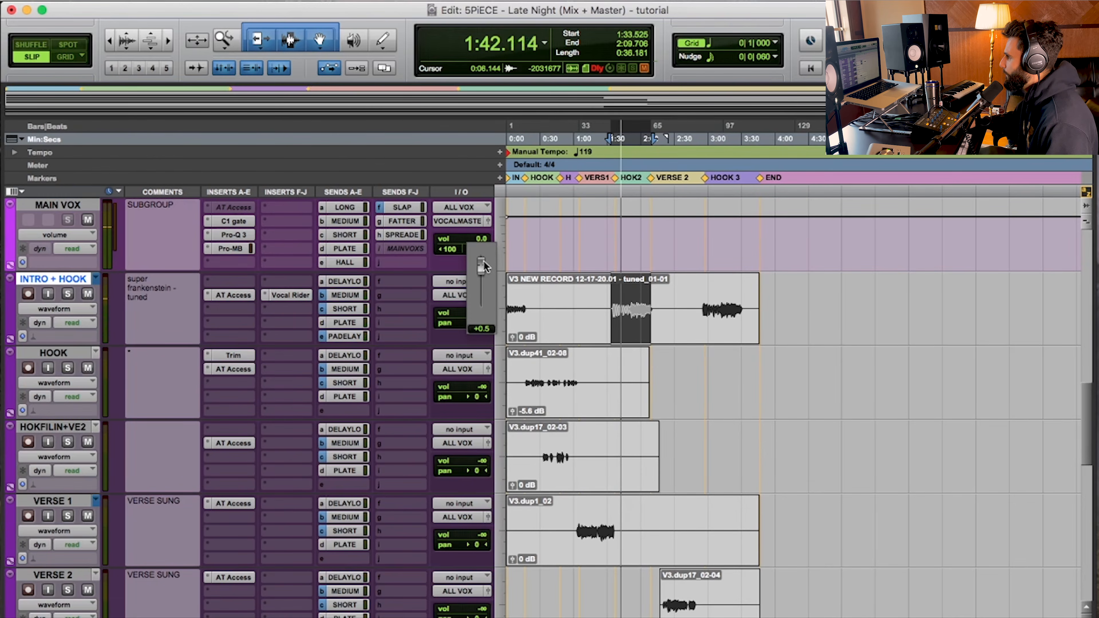
left_click_drag(484, 261, 484, 261)
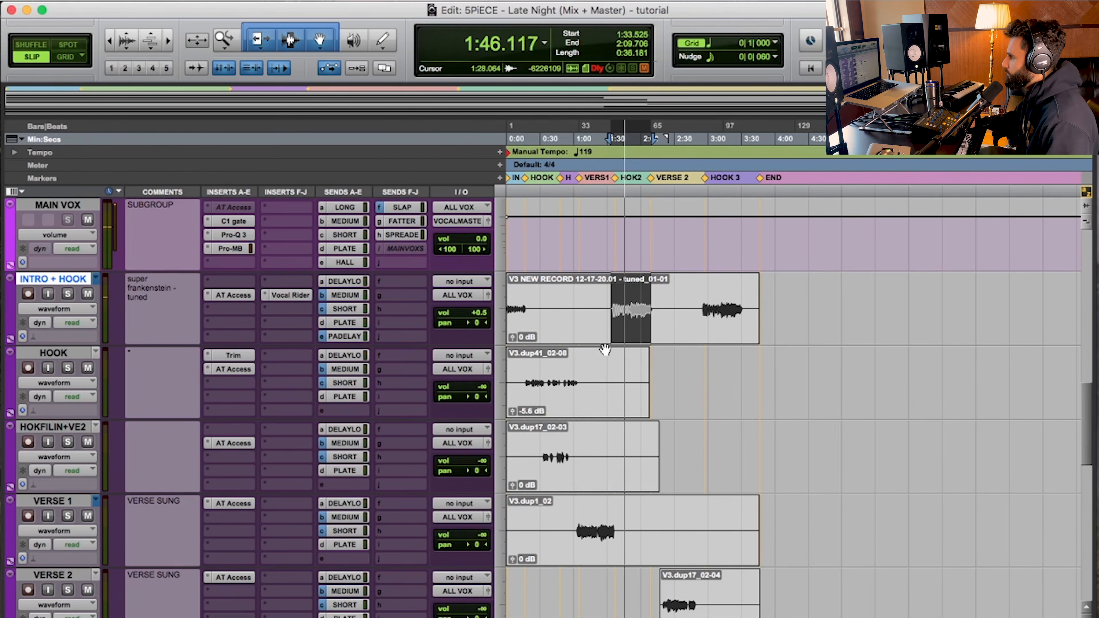
left_click(482, 308, "super")
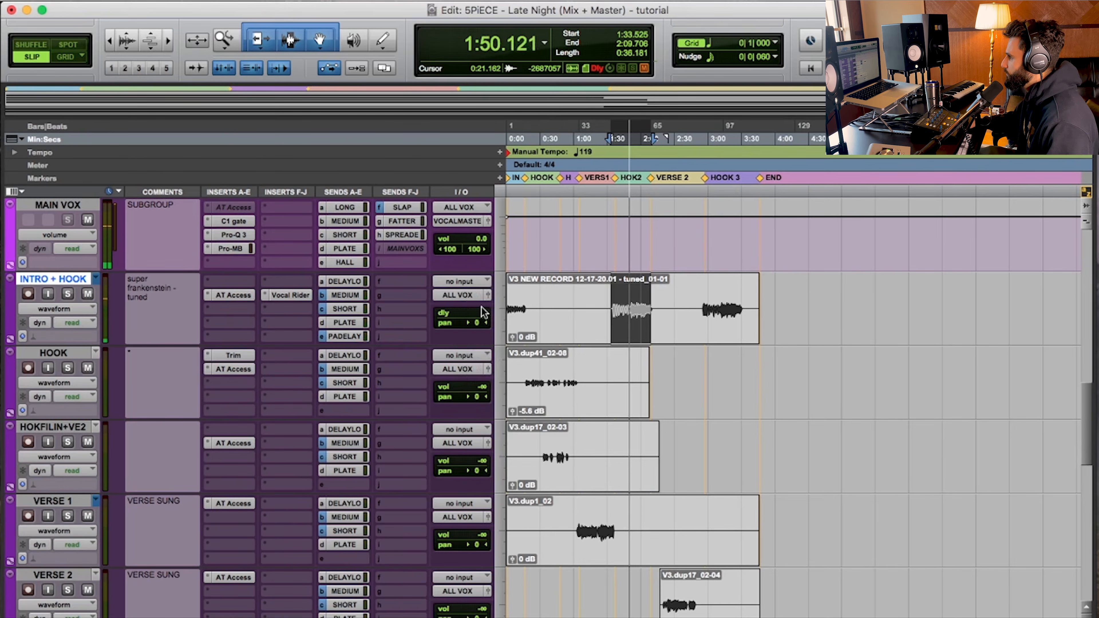
left_click(480, 312, "super")
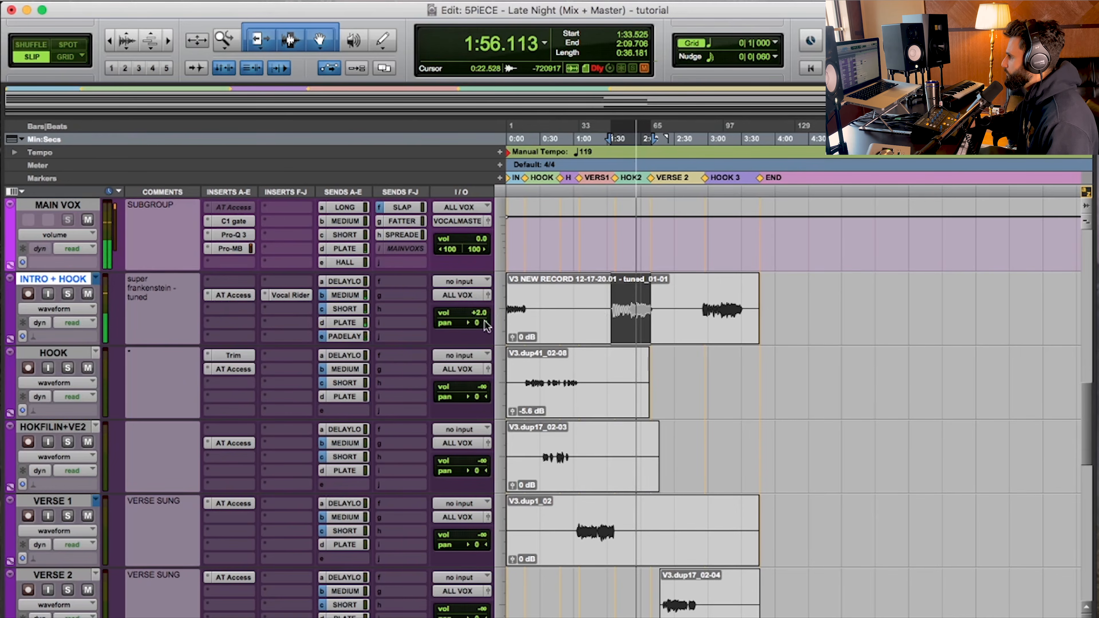
key("space")
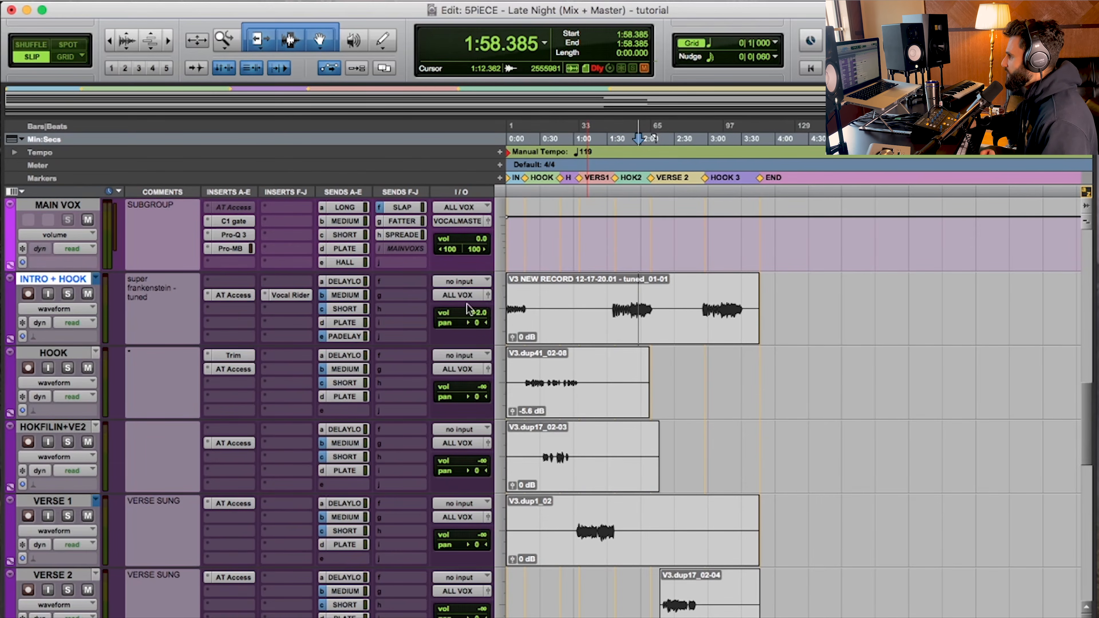
Reselect the HOOK 2 passage on INTRO + HOOK and move the selection down to WHISPER LEFT and WHISPERRIGHT.
left_click_drag(612, 303, 653, 301)
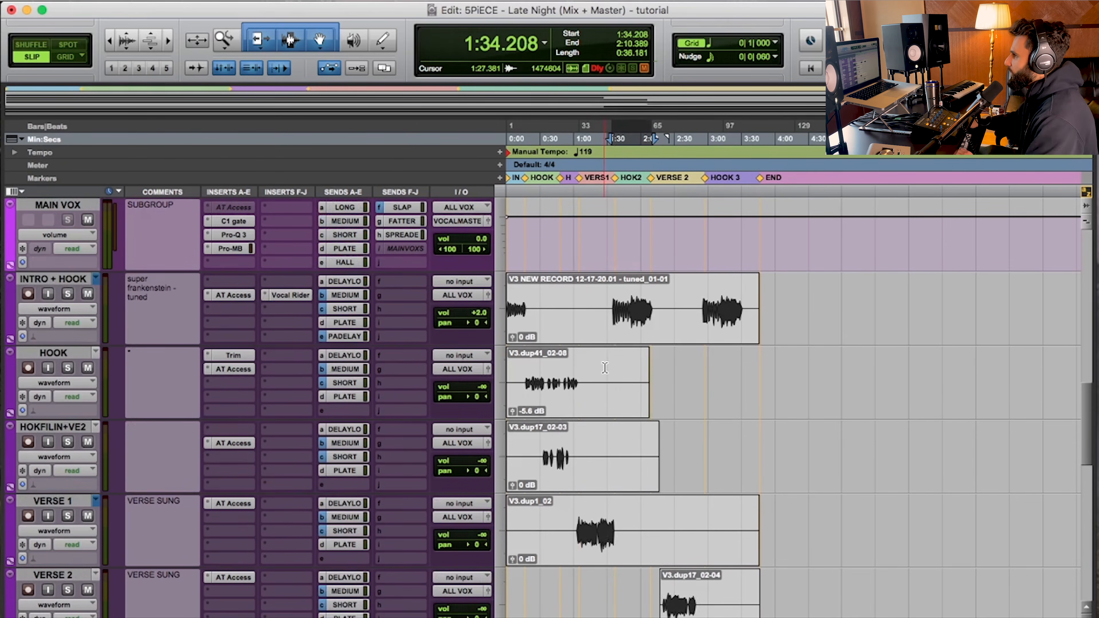
double_click(614, 308)
left_click_drag(612, 307, 653, 298)
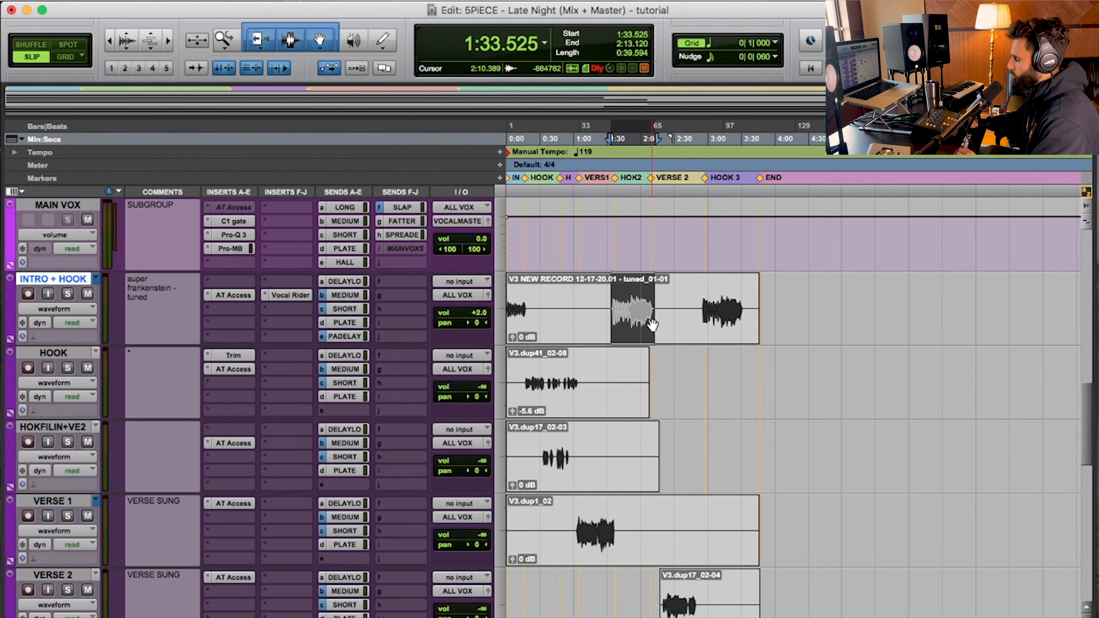
key("semicolon")
key("semicolon")
key("semicolon")
key("semicolon")
key("semicolon")
key("semicolon")
key("semicolon")
key("shift+p")
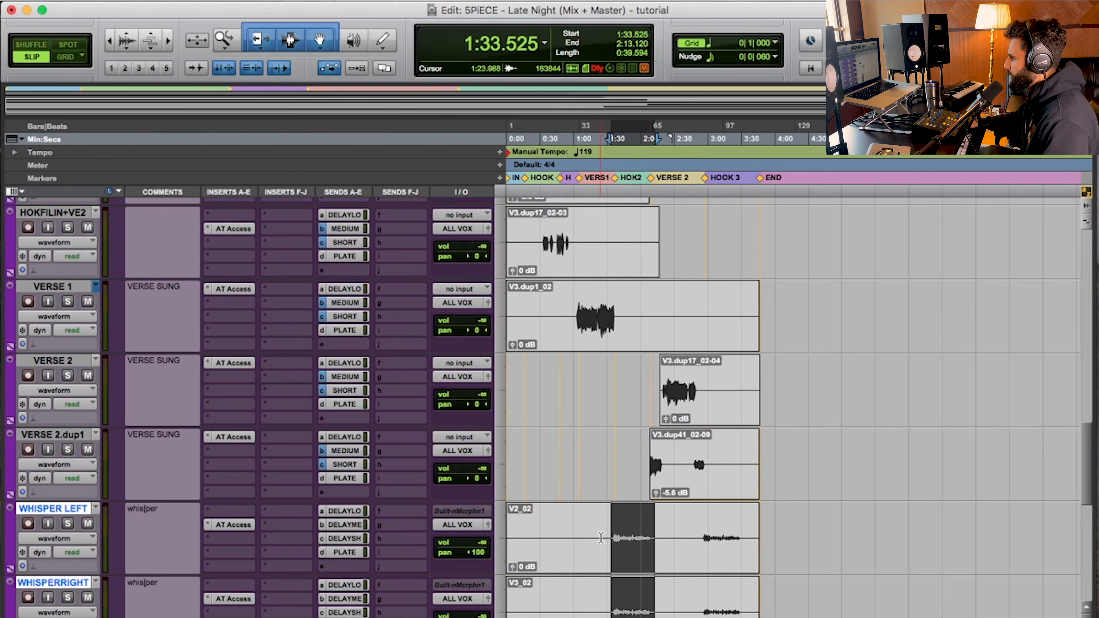
Enable the track groups, deactivate the ALL VOX group while keeping whisper active, and hide the track and group lists.
key("t")
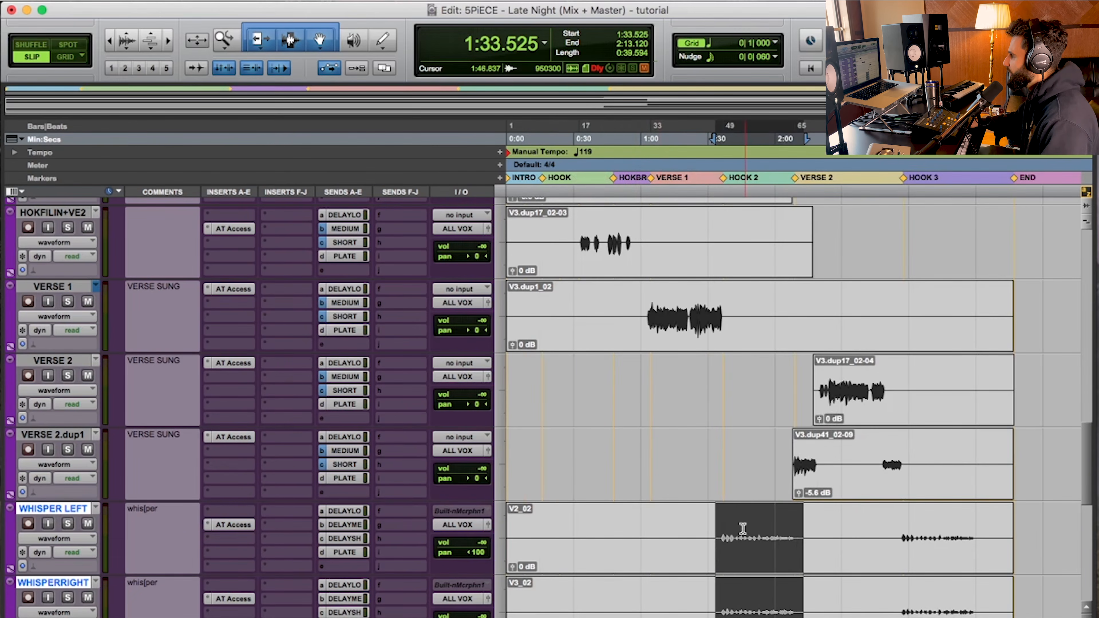
scroll(737, 278, "up", 4)
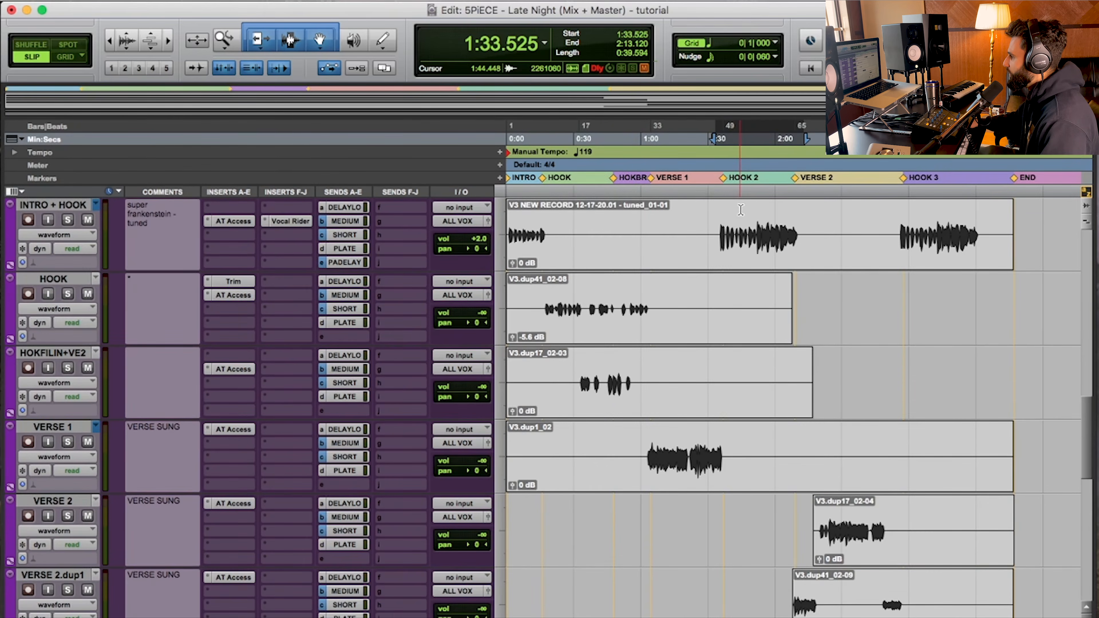
scroll(754, 265, "down", 6)
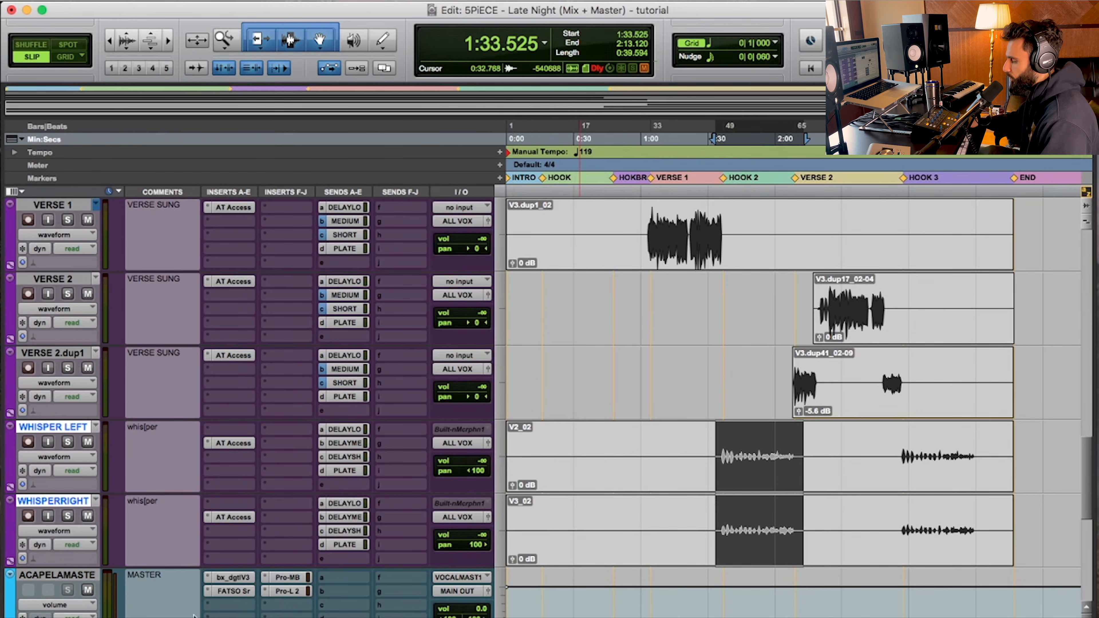
key("super+a")
key("super+alt+l")
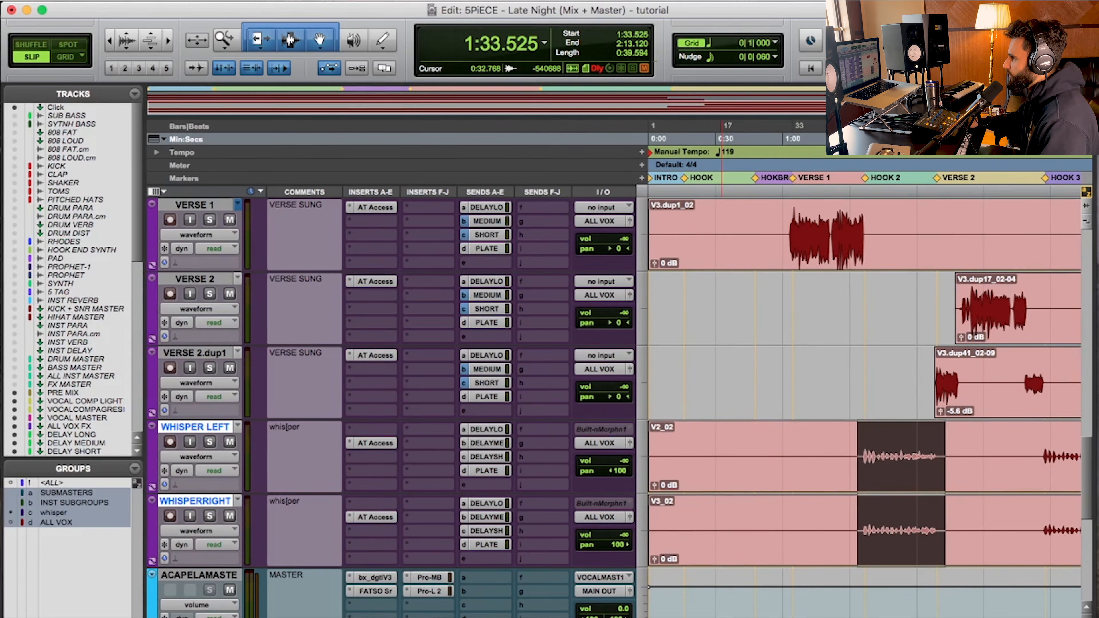
left_click(52, 522)
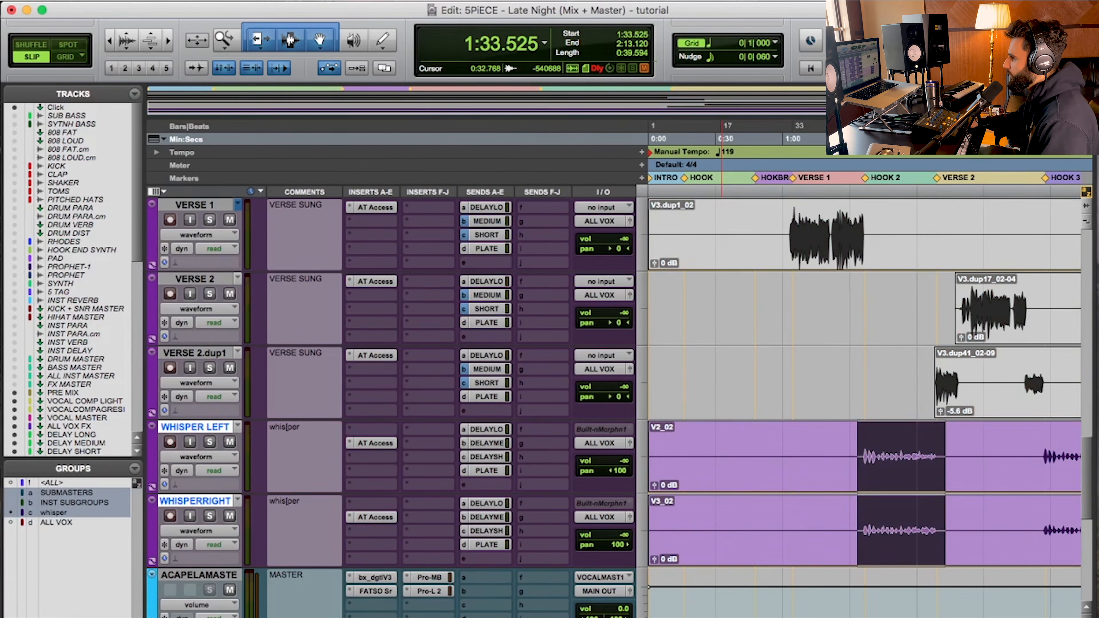
key("super+alt+l")
Try the linked whisper volume control and select the MAIN VOX subgroup to review its level meter.
mouse_move(484, 463)
left_mouse_down()
mouse_move(484, 431)
mouse_move(485, 477)
left_mouse_up()
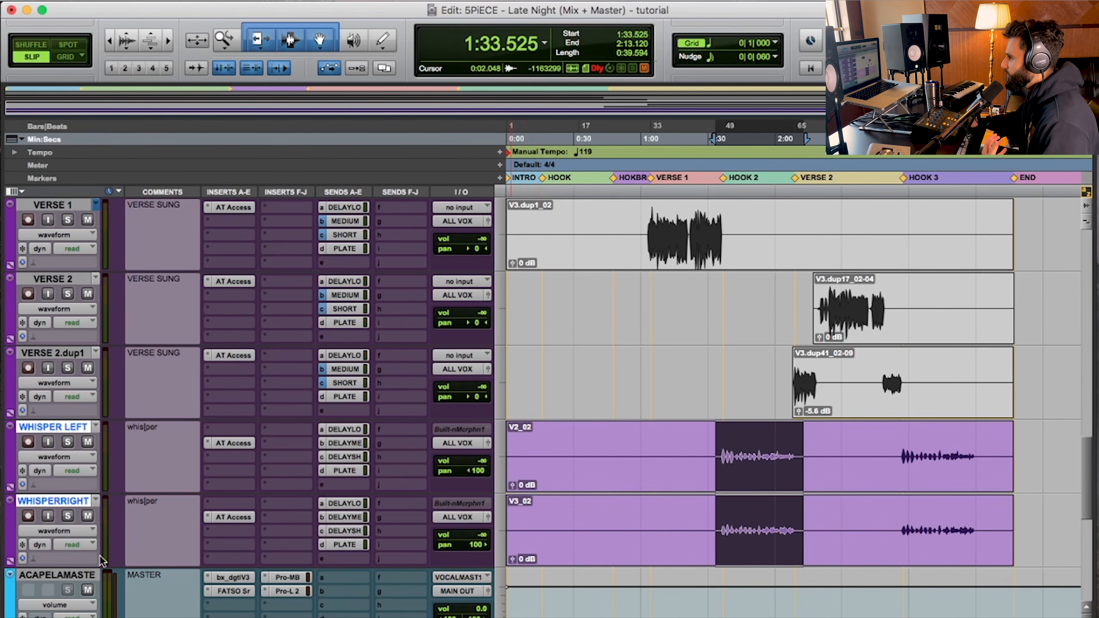
scroll(158, 489, "up", 5)
scroll(158, 489, "up", 3)
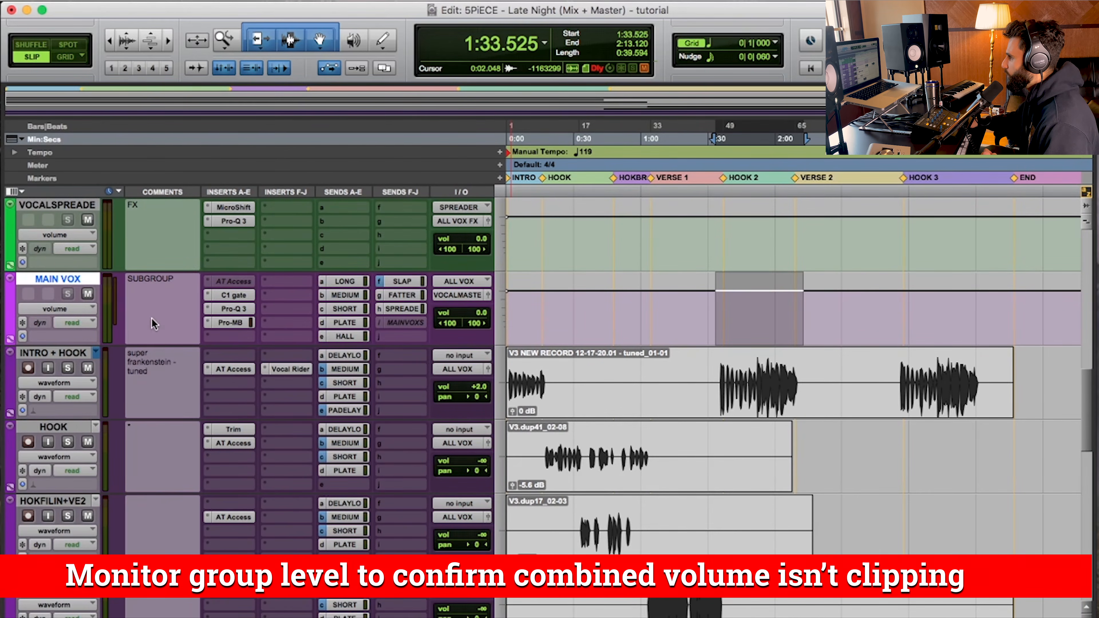
scroll(157, 319, "down", 9)
Play the HOOK 2 passage of both whisper tracks, about 1:36 to 2:11, and raise their linked volume to -11.0 dB.
left_click_drag(719, 372, 799, 455)
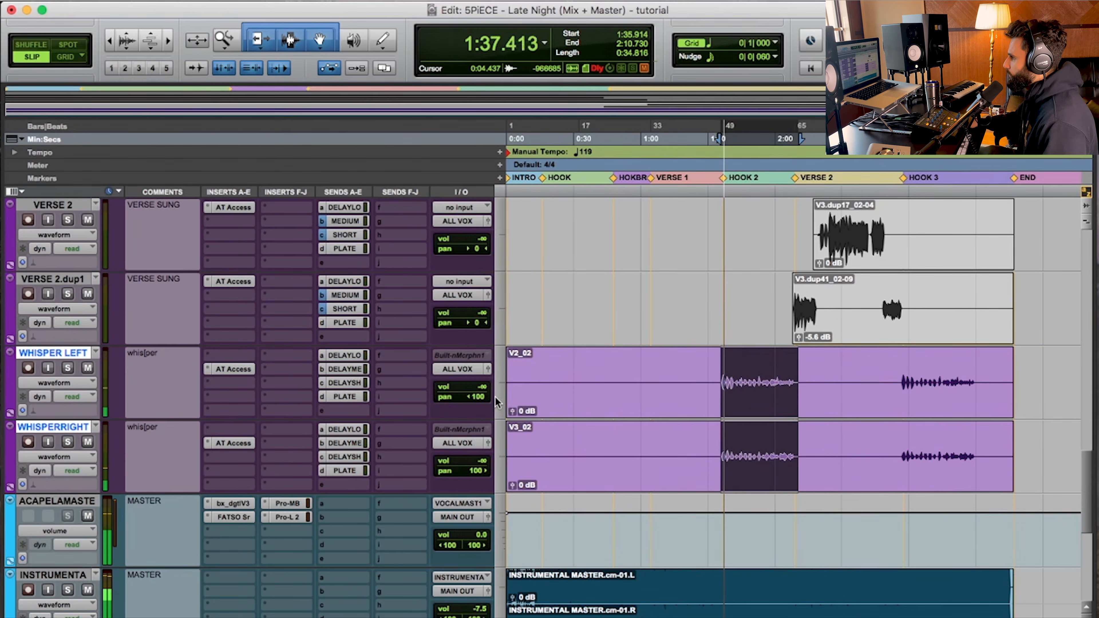
mouse_move(480, 389)
left_mouse_down()
mouse_move(483, 361)
mouse_move(480, 396)
left_mouse_up()
left_click(484, 359)
left_click(416, 406)
left_click_drag(480, 387, 481, 392)
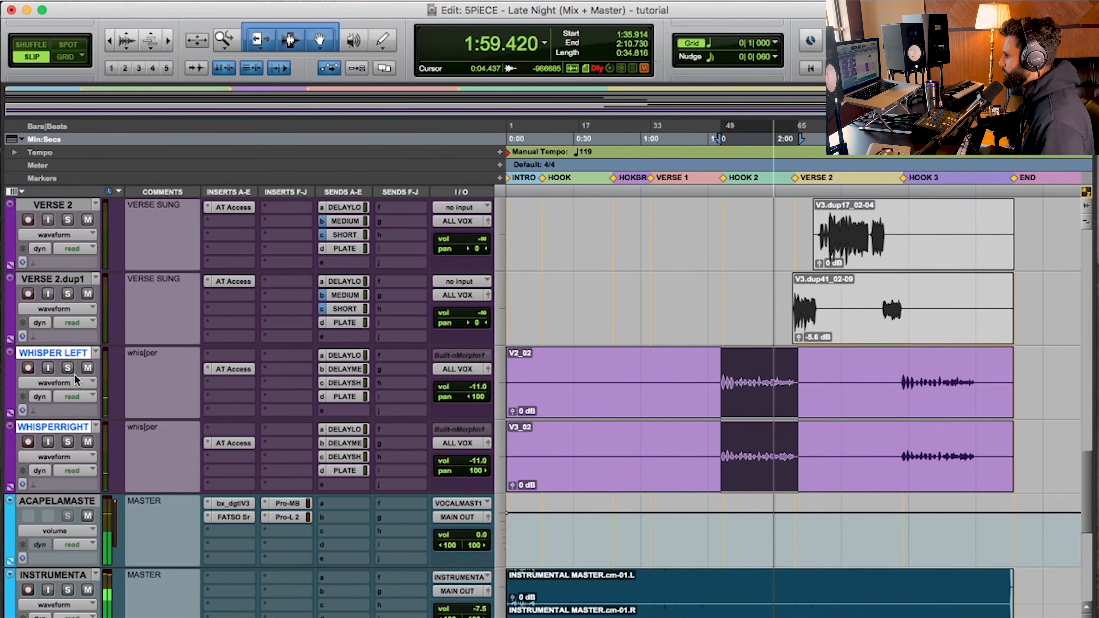
Solo both whisper tracks to check them alone, unsolo them to hear them in the mix, and stop playback.
left_click(67, 367)
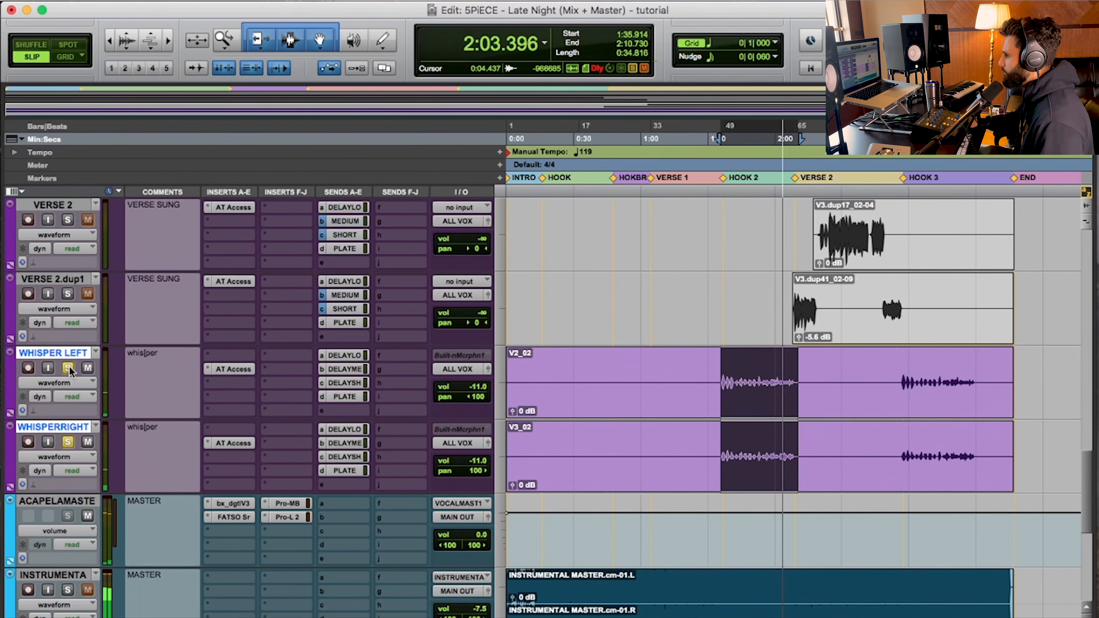
left_click(68, 367)
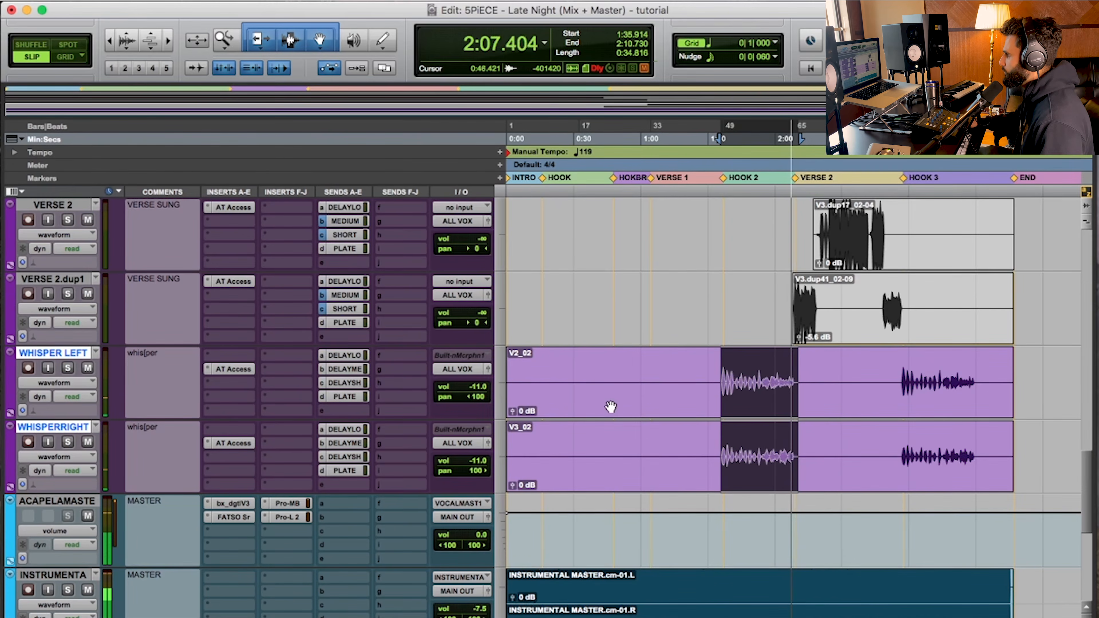
key("space")
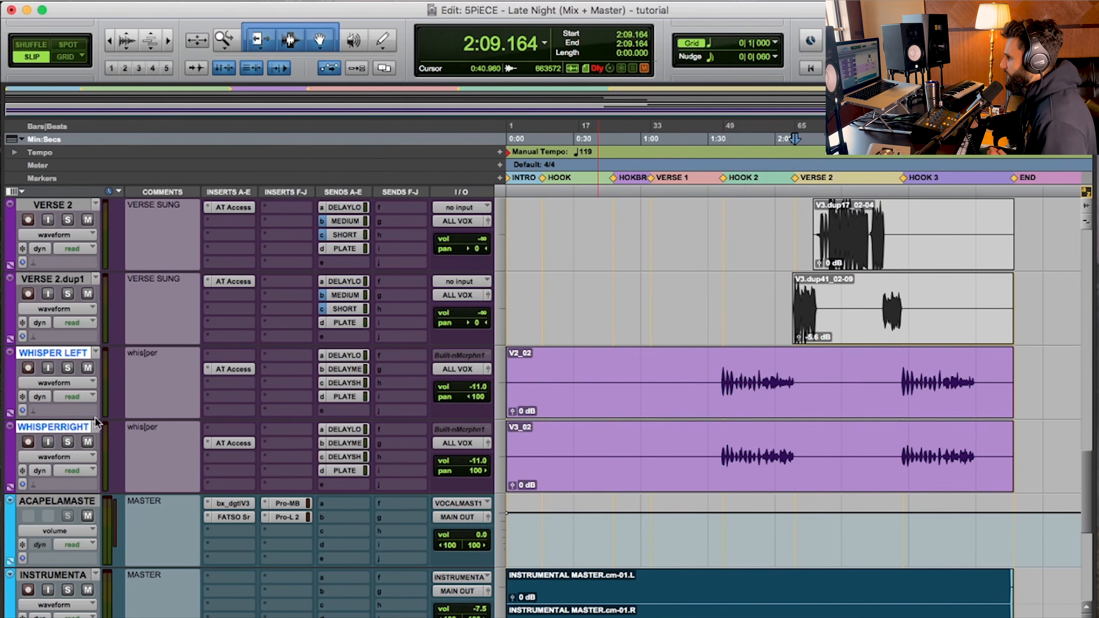
Reduce the waveform display height and play MAIN VOX from about 1:36 to 1:44 to examine its level meter.
scroll(751, 350, "up", 10)
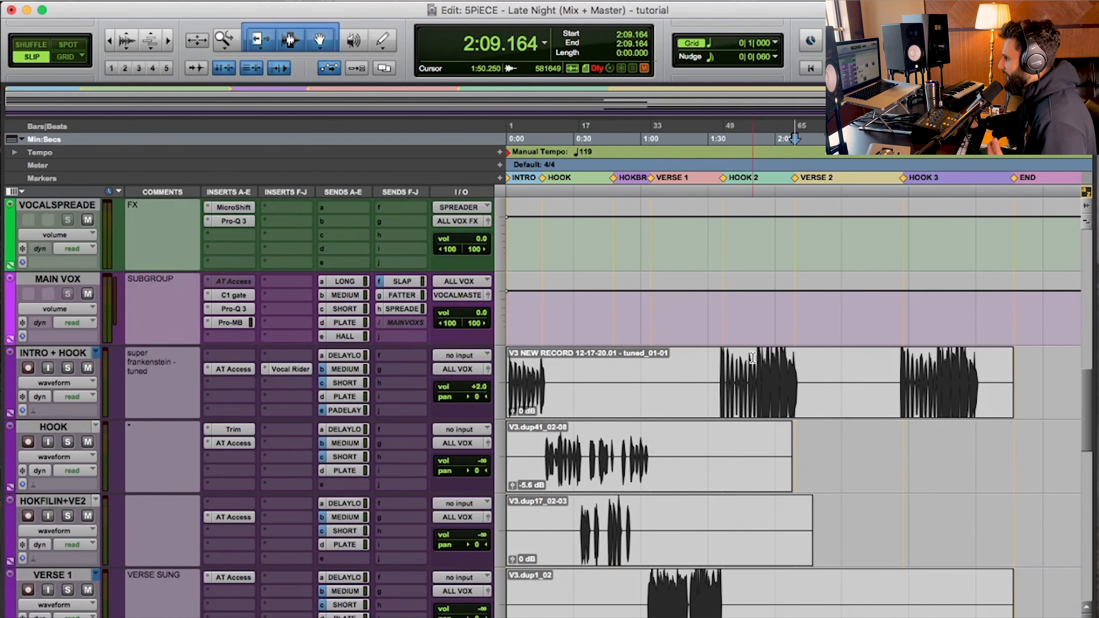
key("alt+super+bracketleft")
key("alt+super+bracketleft")
key("alt+super+bracketleft")
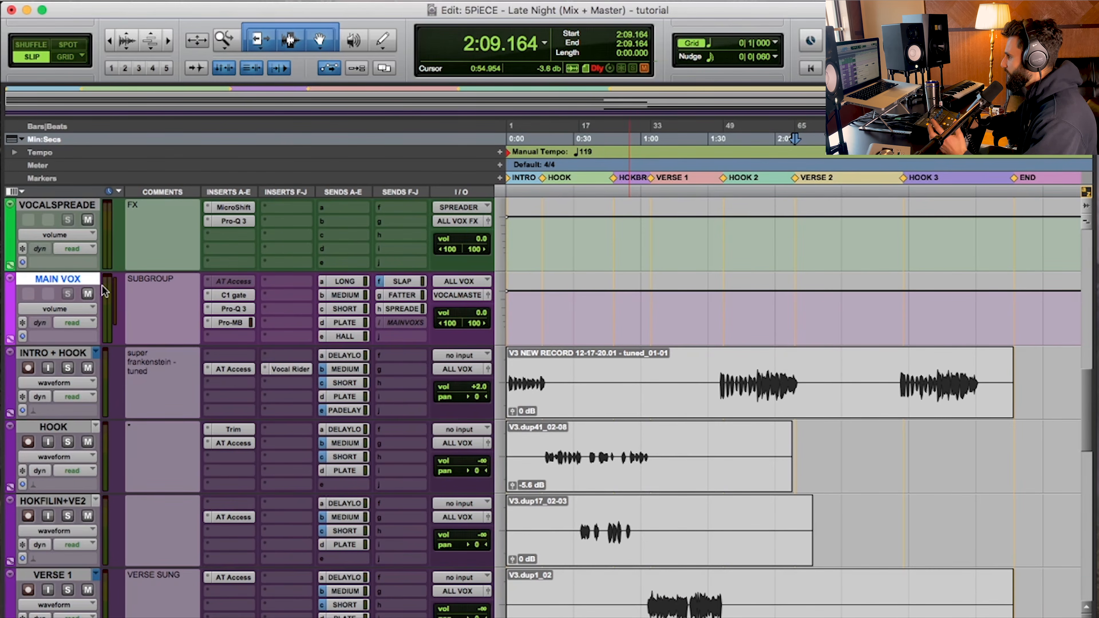
left_click(722, 319)
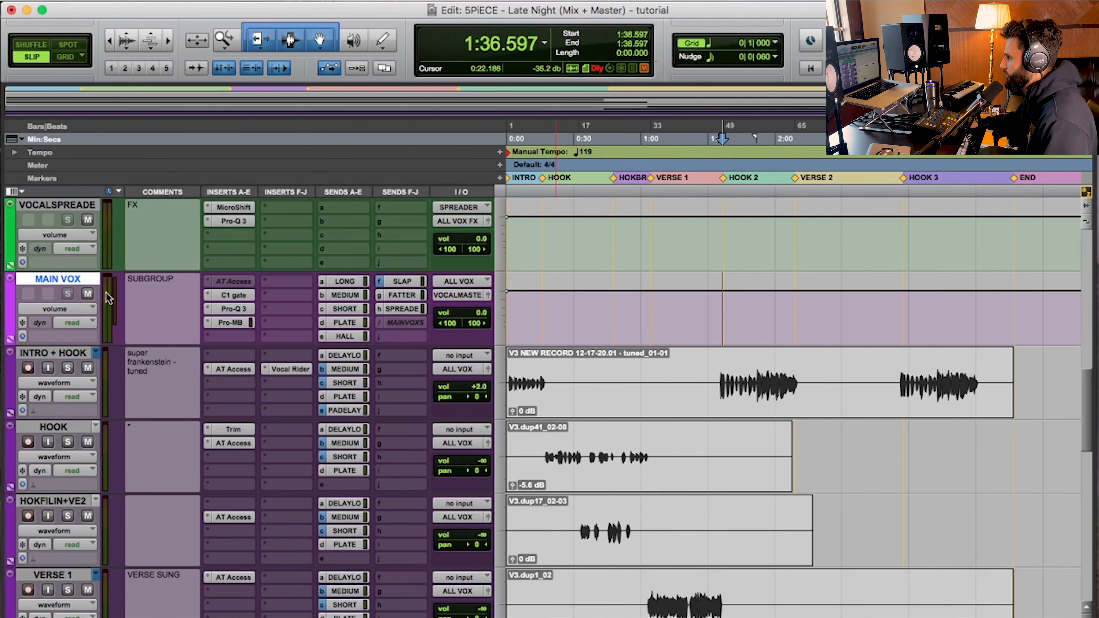
key("space")
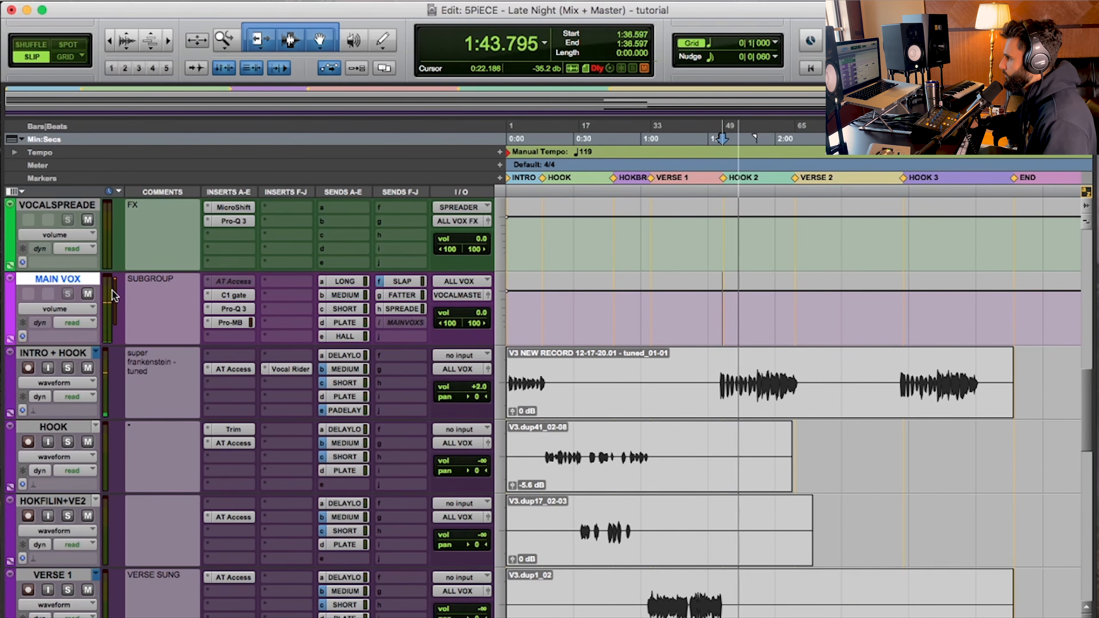
key("space")
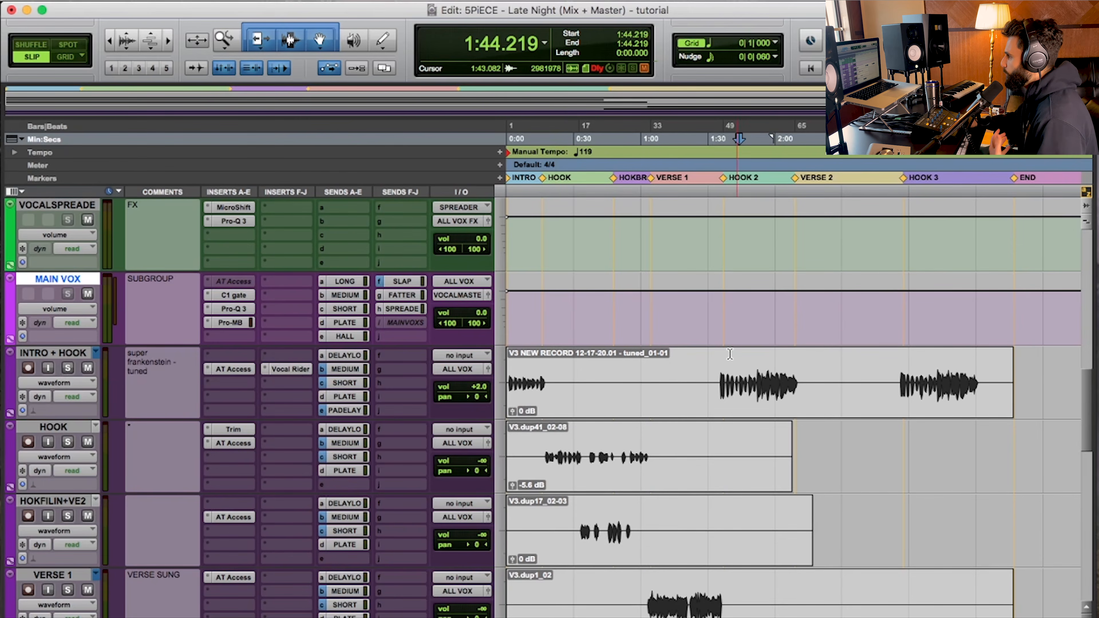
Select the second vocal phrase of HOOK 2 on INTRO + HOOK, about 1:38.4 to 1:40.1.
scroll(724, 356, "down", 1)
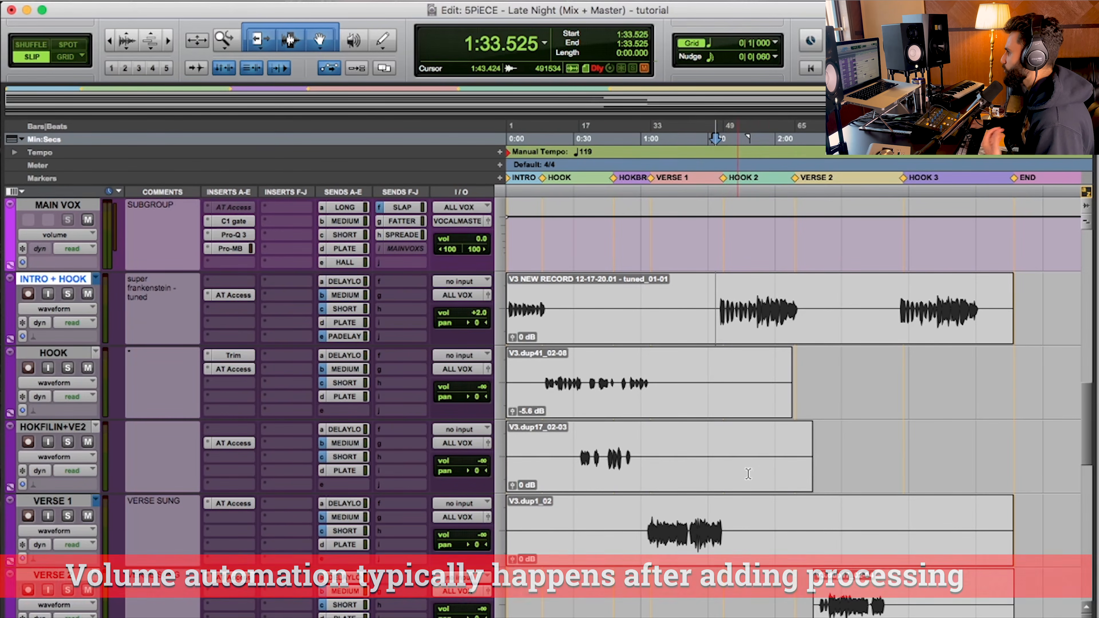
double_click(727, 293)
key("t")
key("t")
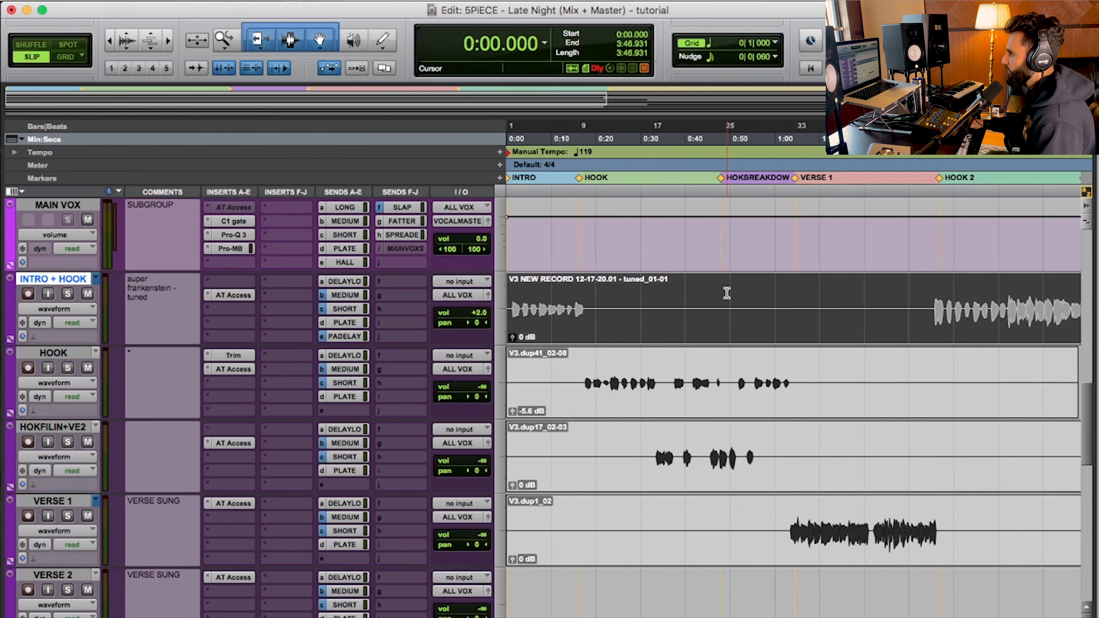
scroll(804, 294, "right", 10)
left_click(821, 305)
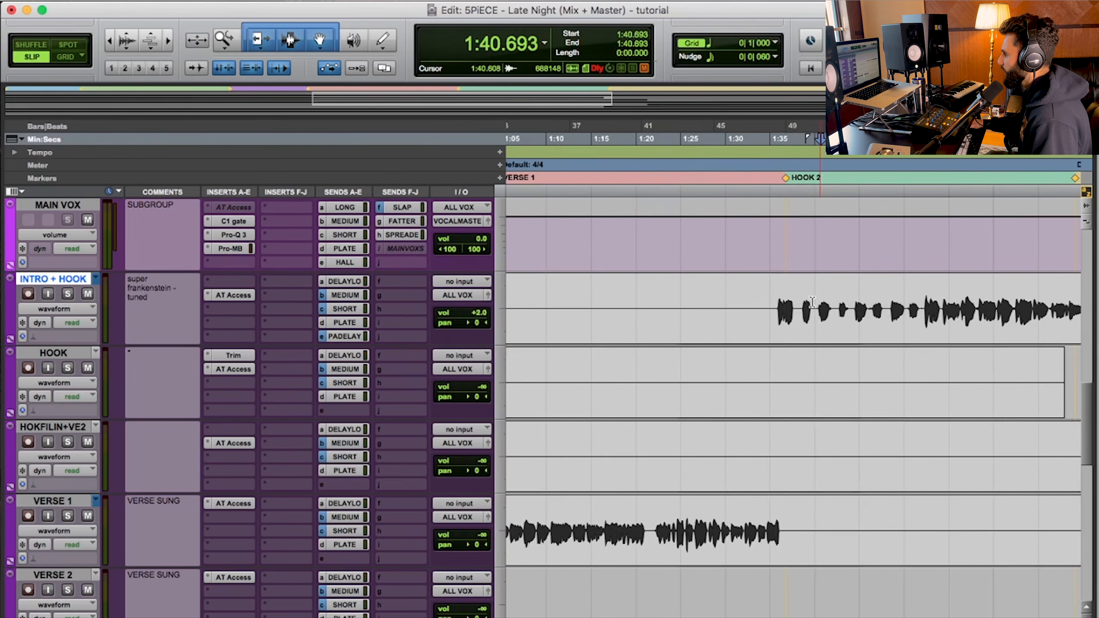
left_click(797, 297)
left_click_drag(798, 297, 811, 297)
key("t")
key("t")
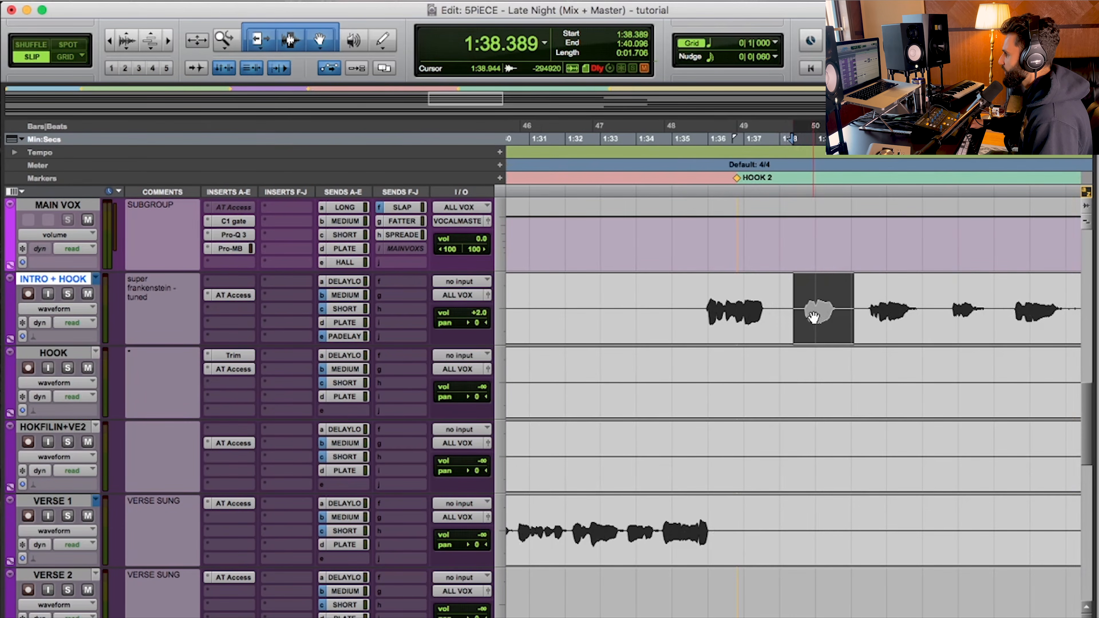
Try separating the second HOOK 2 phrase into its own clip with +4.4 dB clip gain, and undo the edits.
key("b")
left_click_drag(801, 337, 800, 329)
left_click_drag(795, 335, 803, 333)
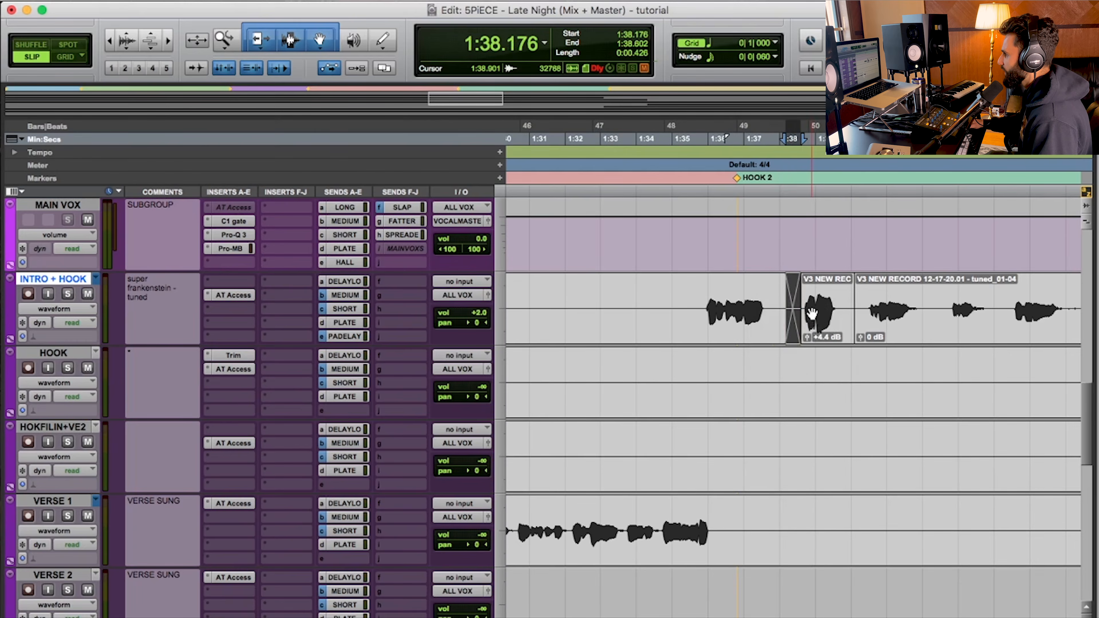
key("super+z")
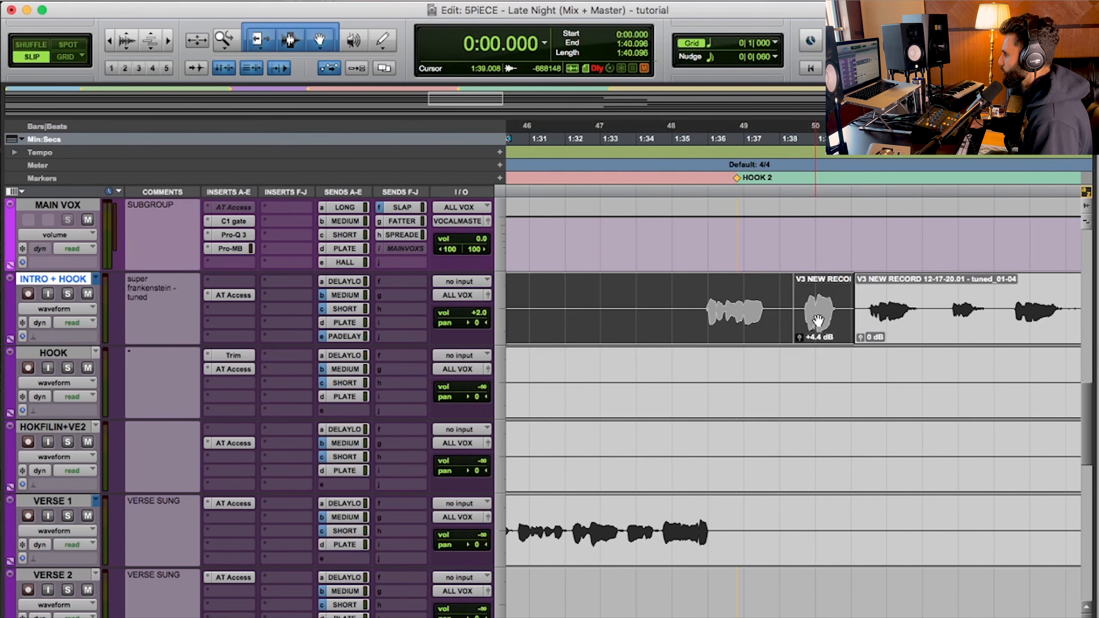
left_click_drag(660, 307, 792, 309)
double_click(821, 317)
left_click(546, 286)
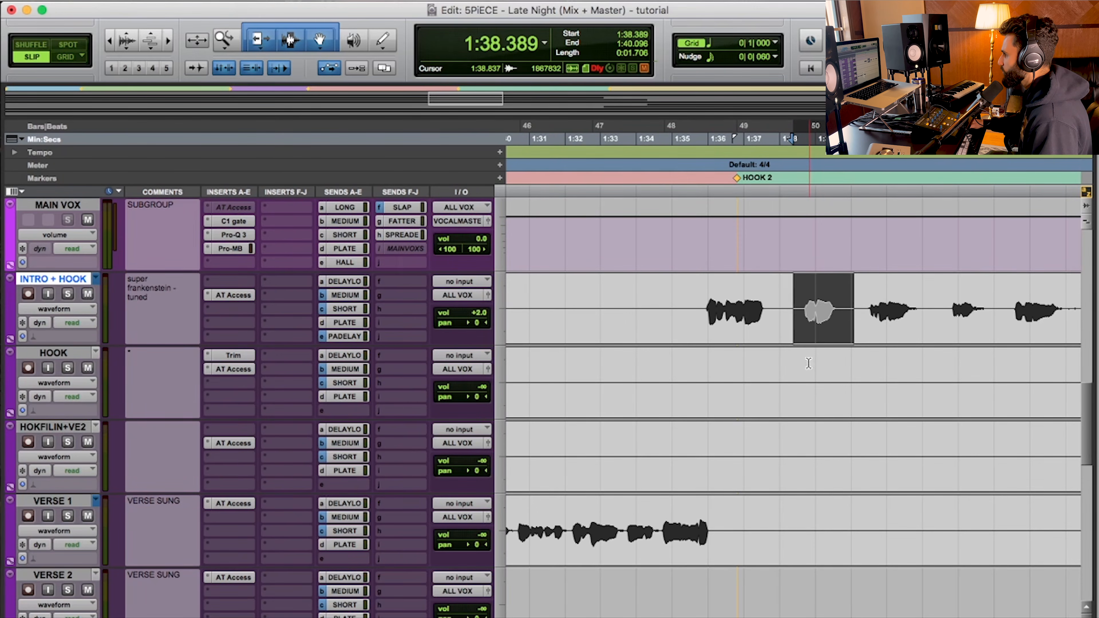
Separate the second HOOK 2 phrase on INTRO + HOOK, about 1:38.3 to 1:40.0, and raise its clip gain to +4.4 dB.
double_click(788, 300)
left_click_drag(850, 298, 790, 303)
key("b")
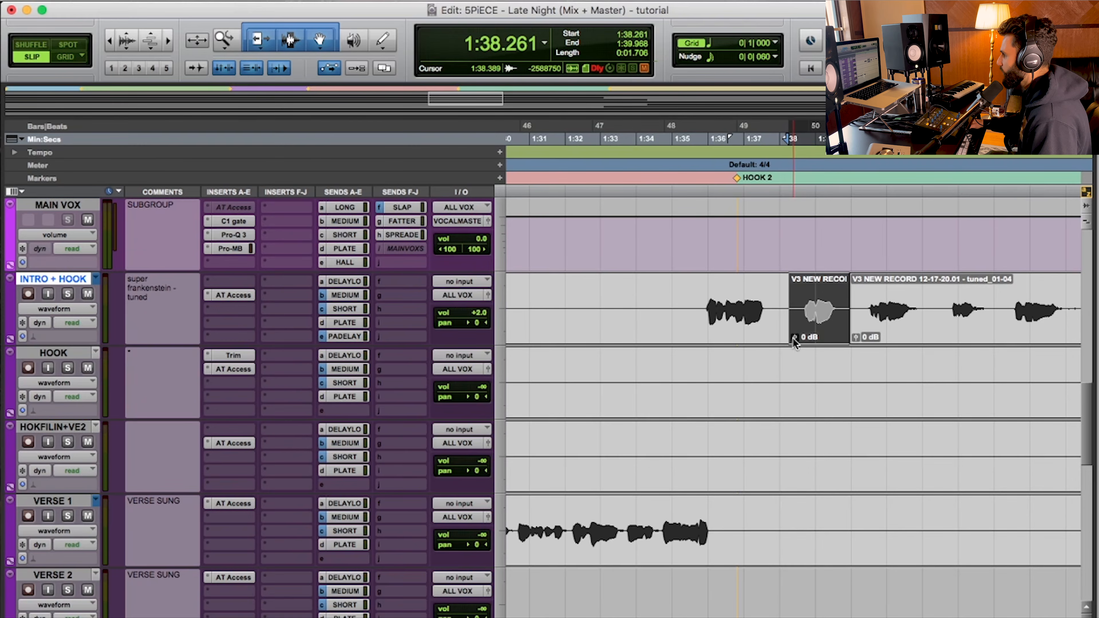
left_click_drag(795, 342, 795, 339)
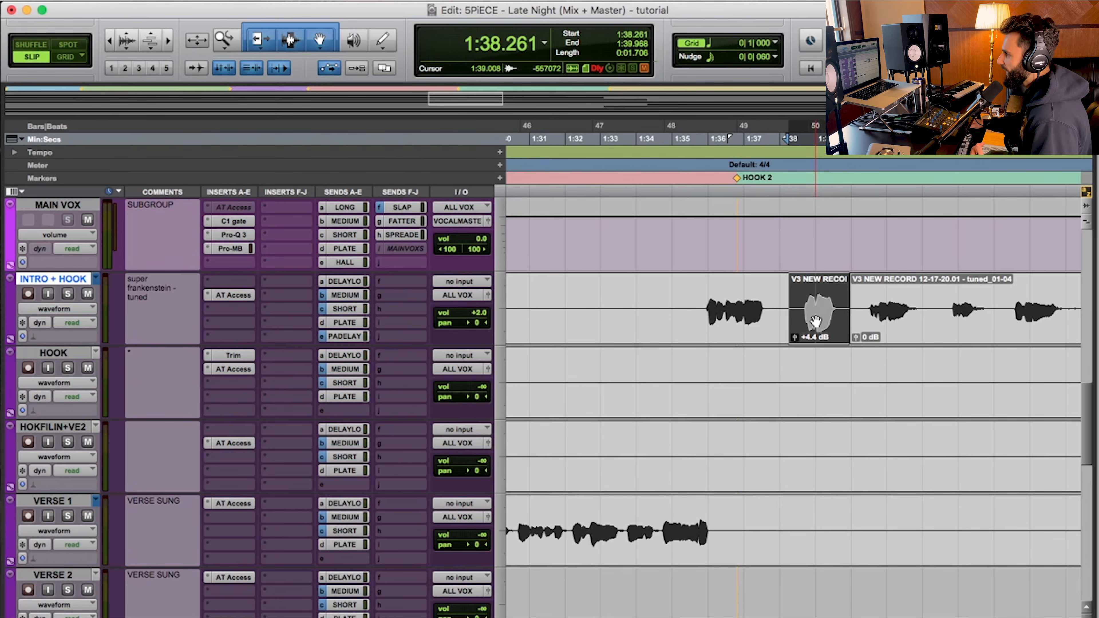
Separate the first HOOK 2 phrase at about 1:35.6, set its clip gain to -5.6 dB, and reset the second phrase's gain to 0 dB.
double_click(703, 297)
left_click(695, 296)
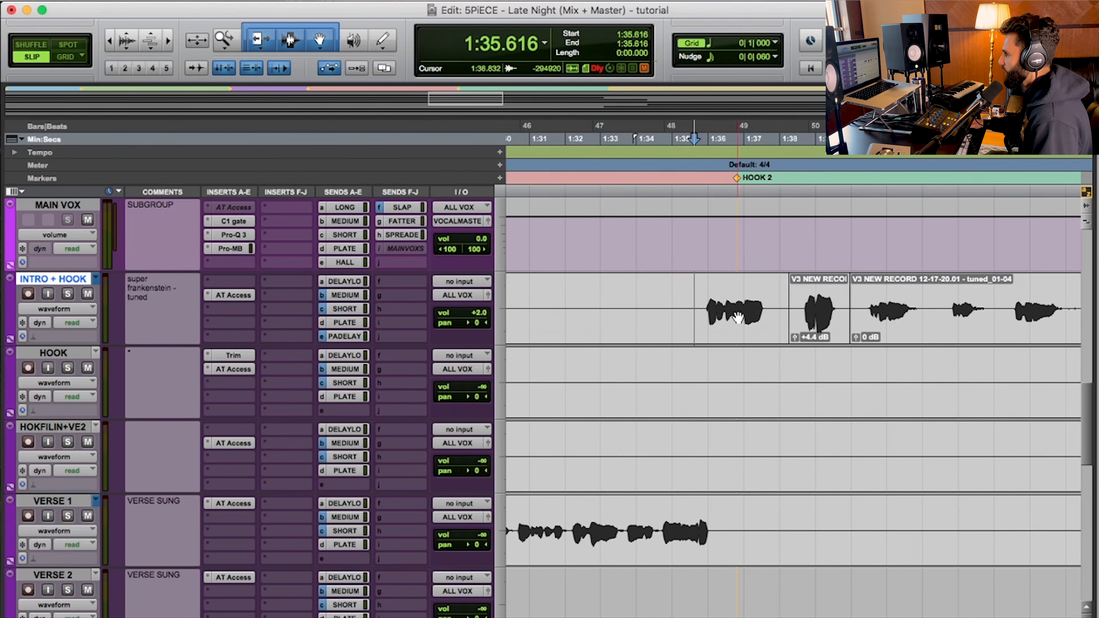
left_click(700, 337)
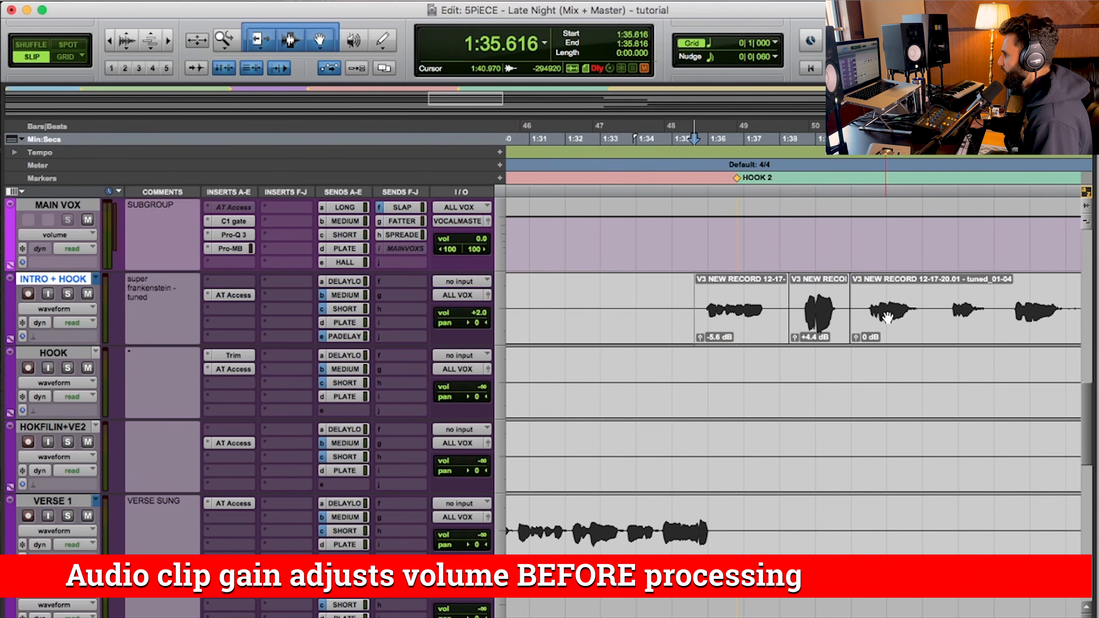
left_click(819, 328)
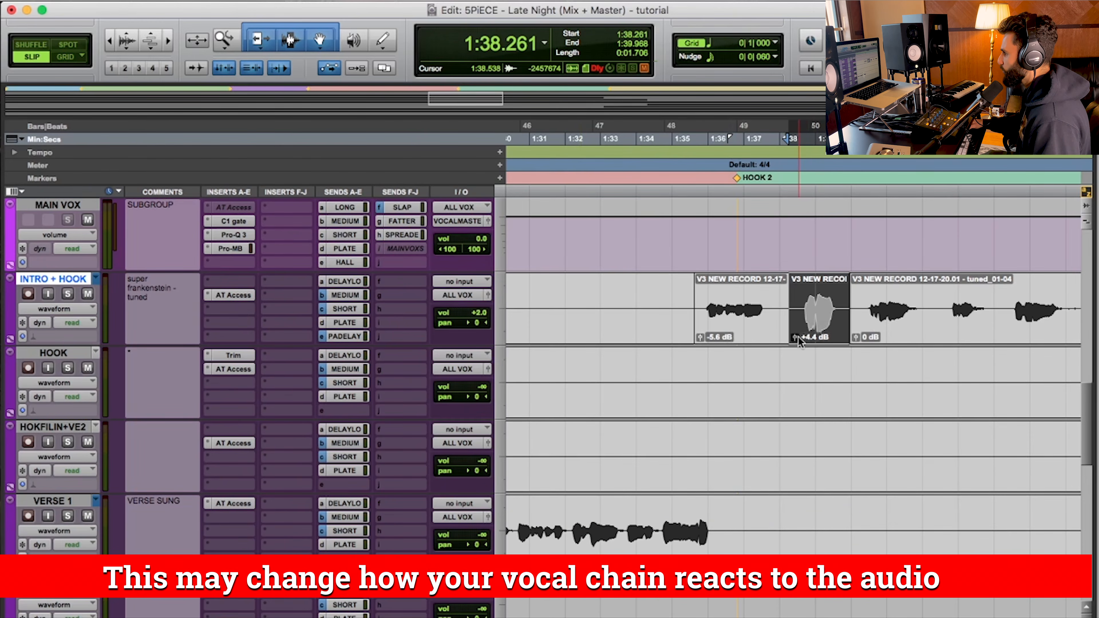
key("ctrl+shift+b")
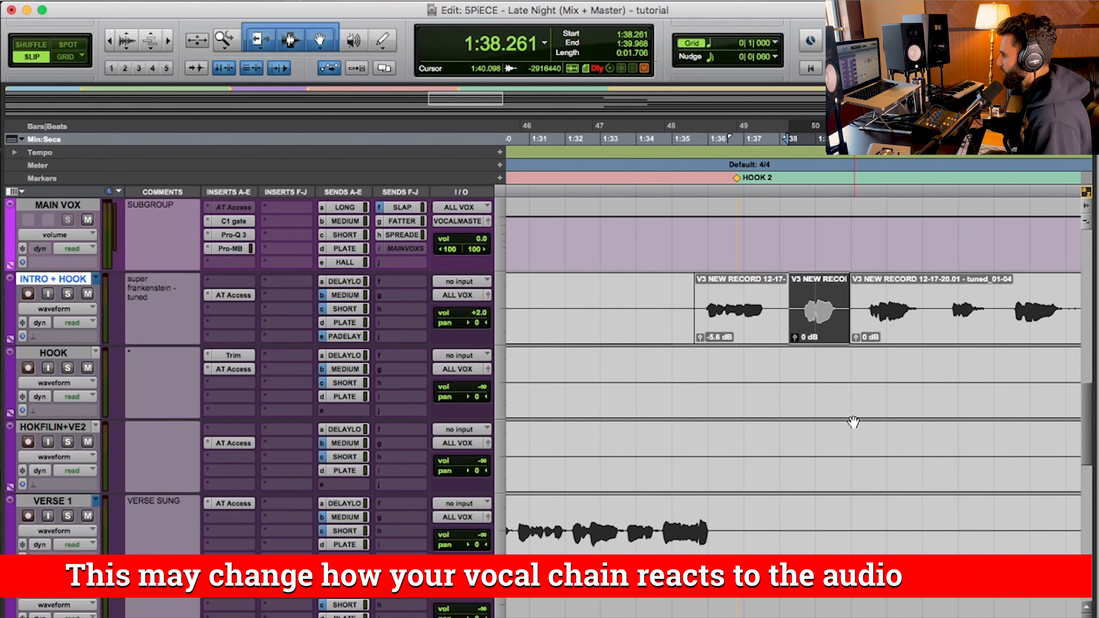
Undo the clip gain changes and clip separations on the first two HOOK 2 phrases.
left_click(758, 333)
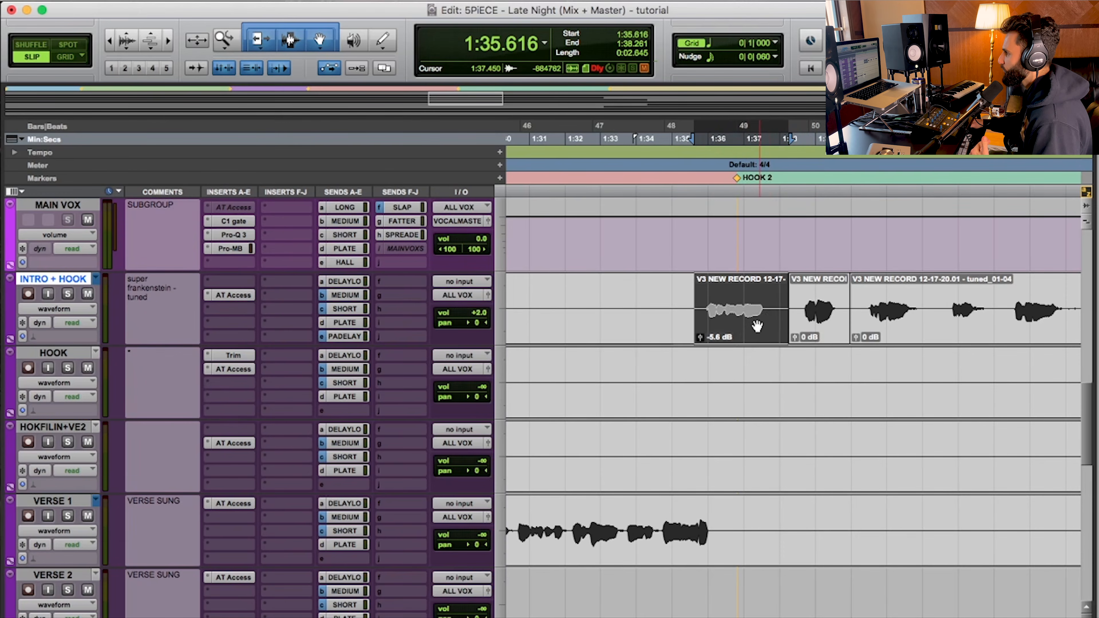
key("r")
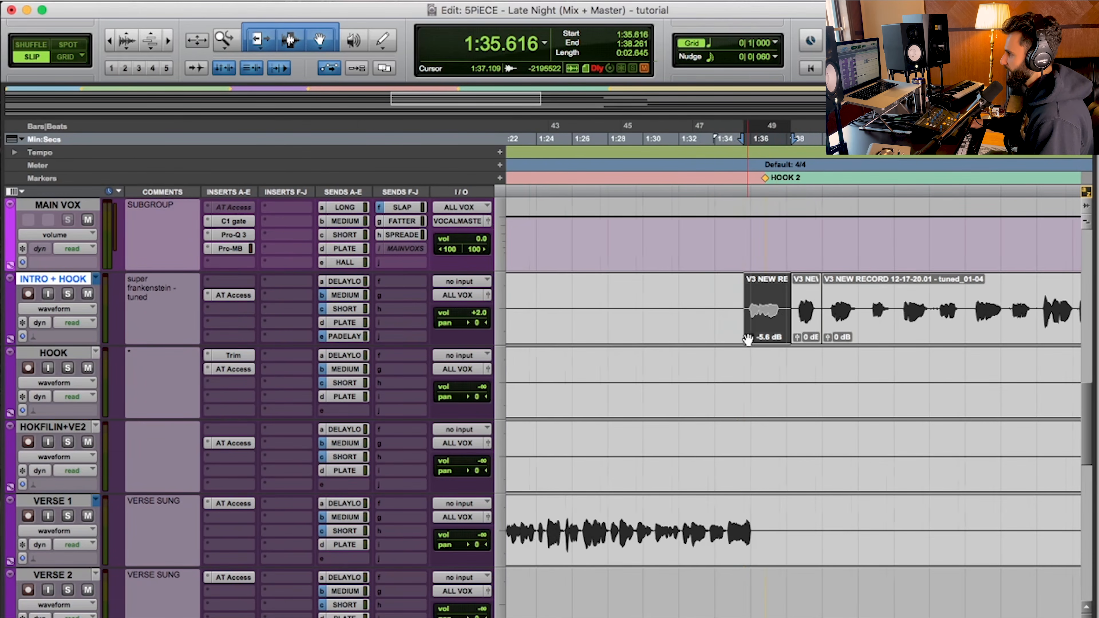
key("super+z")
key("super+z")
key("super+z")
key("super+z")
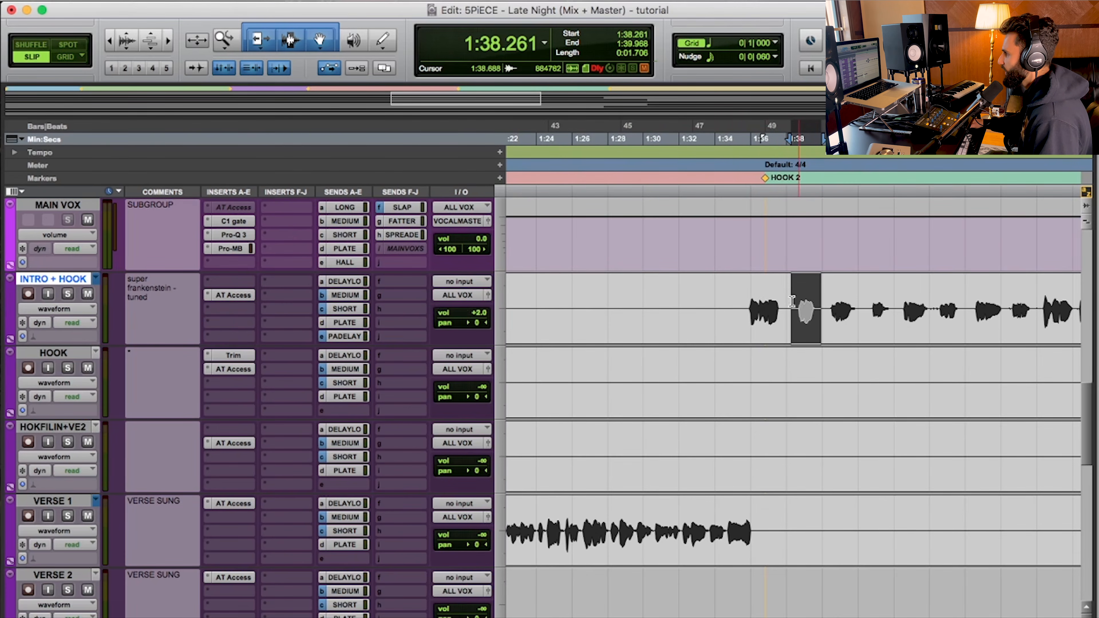
Select the first two HOOK 2 phrases together on INTRO + HOOK, about 1:35.8 to 1:40.1.
left_click(747, 303)
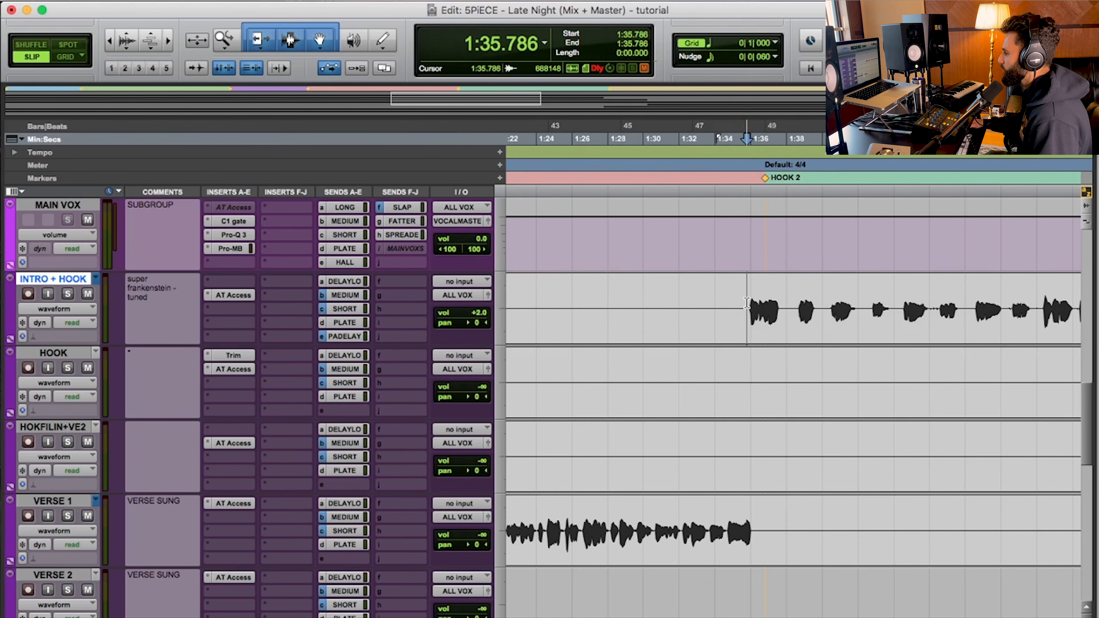
left_click_drag(747, 303, 824, 304)
key("n")
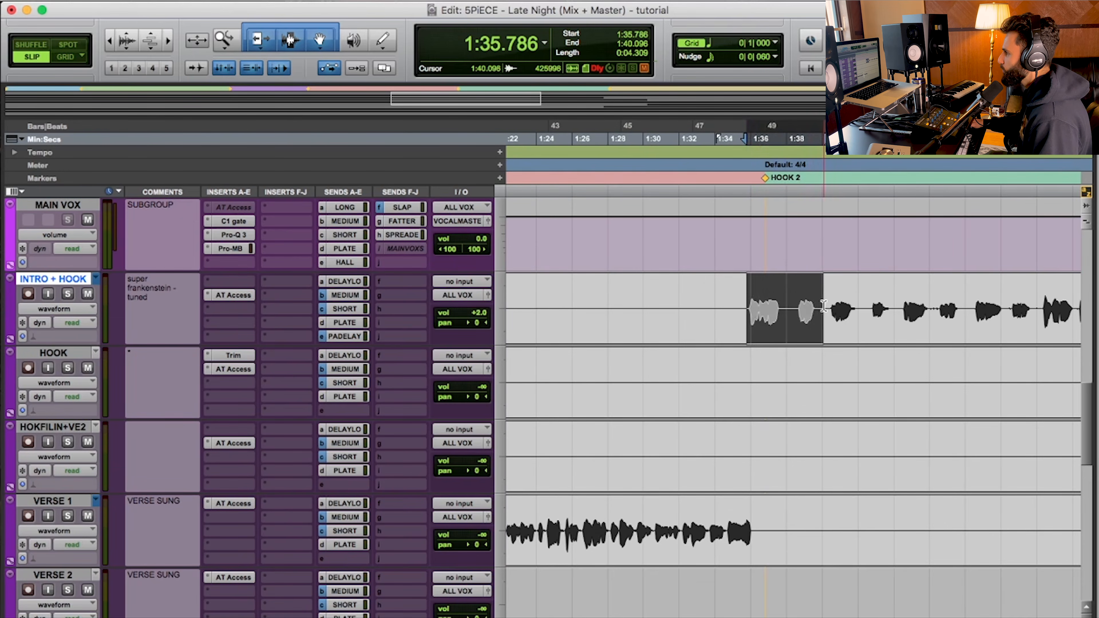
scroll(822, 304, "right", 3)
scroll(801, 308, "right", 3)
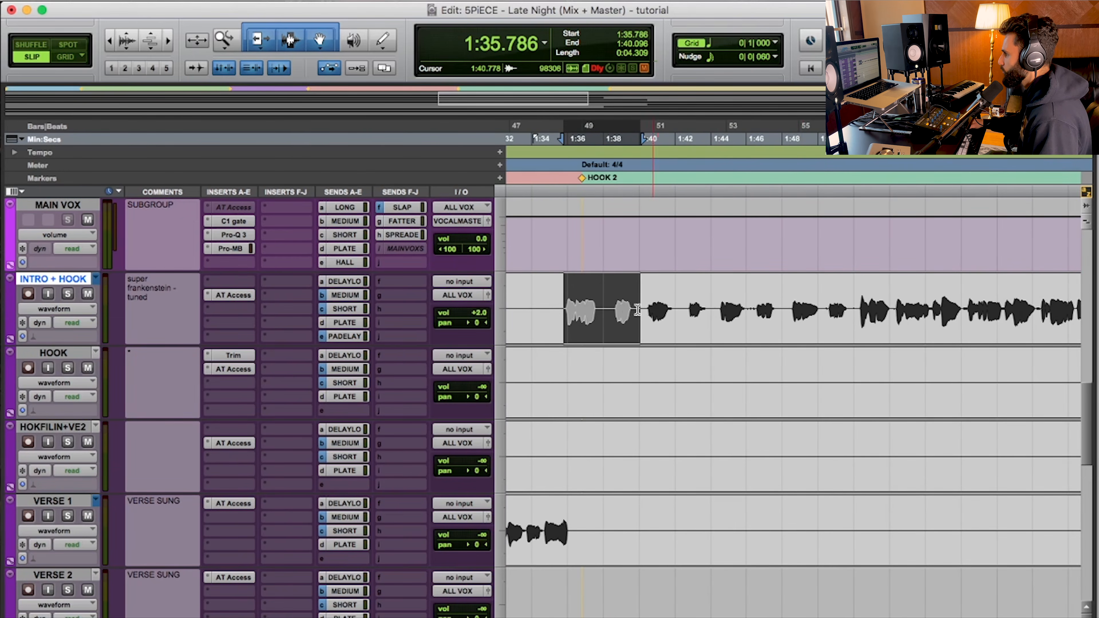
Clear the selection and display the volume automation of the INTRO + HOOK track.
left_click(625, 297)
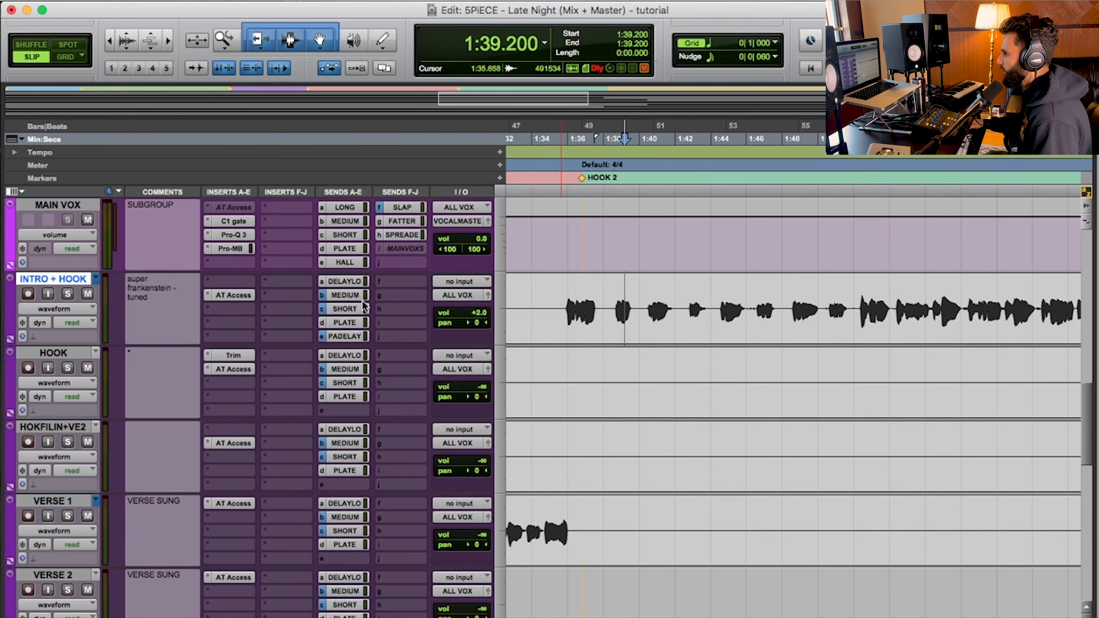
left_click(68, 307)
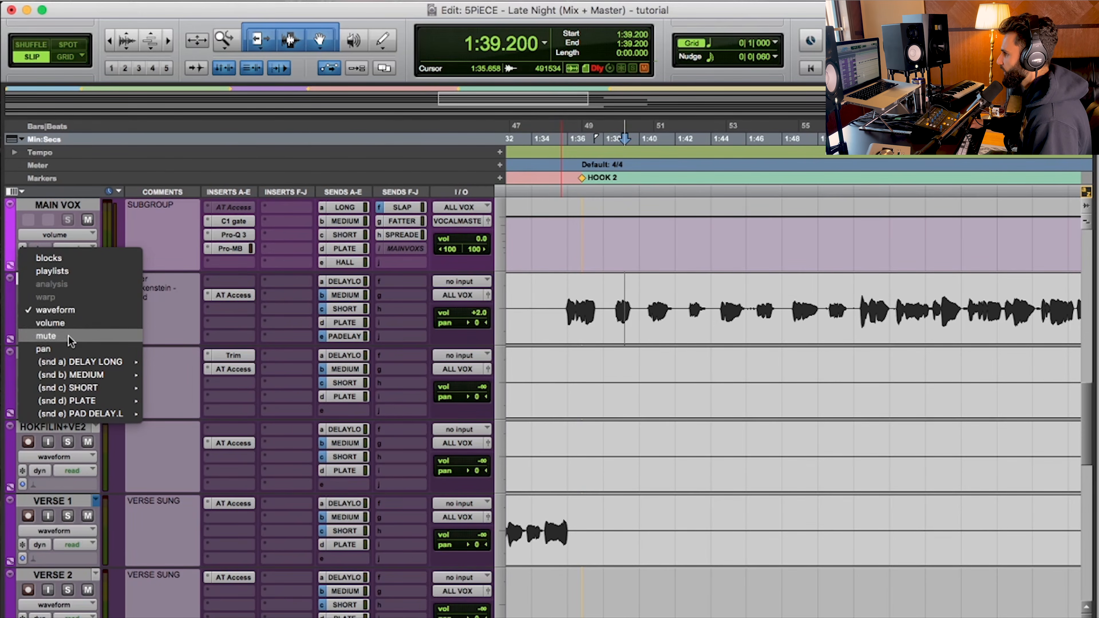
left_click(69, 323)
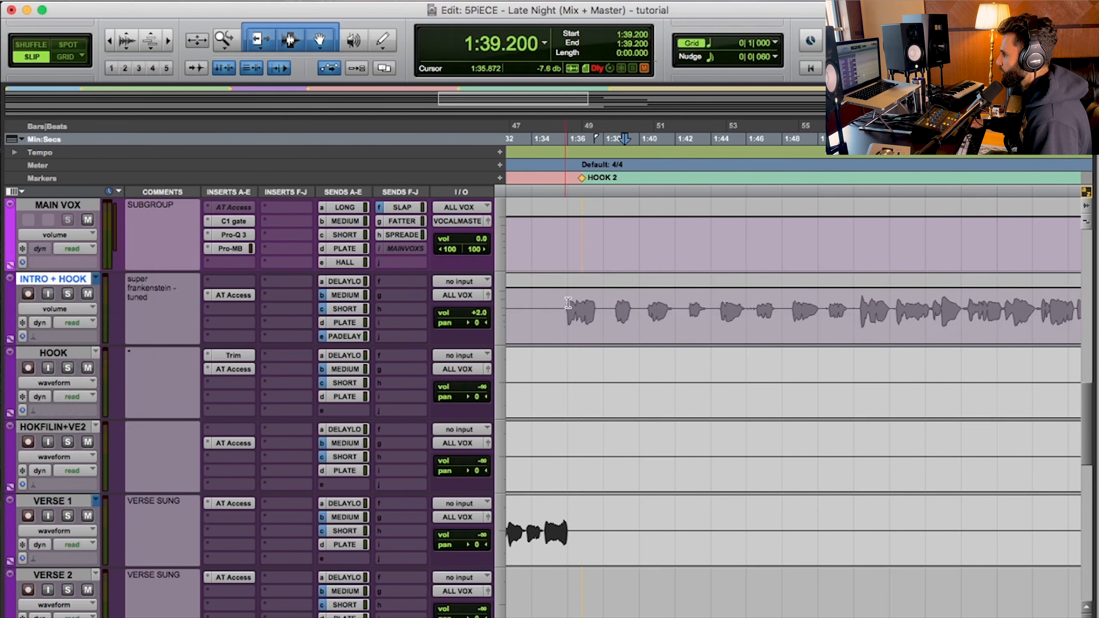
Try lowering the first HOOK 2 phrase's volume automation and raising the second phrase's to +7.0 dB, and undo both changes.
left_click_drag(555, 306, 604, 308)
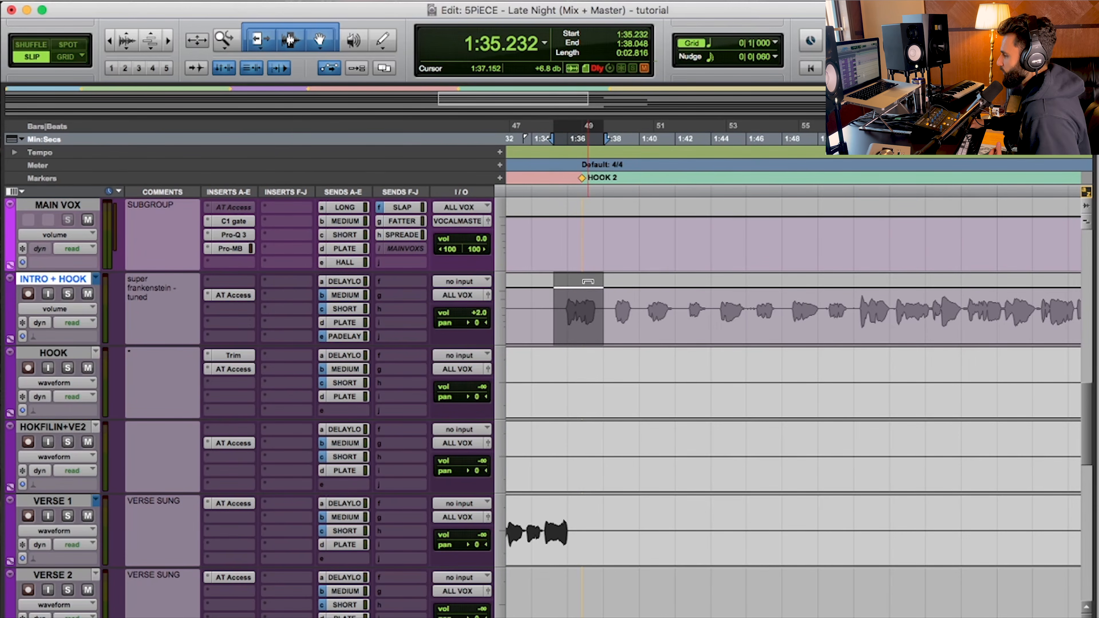
left_click(577, 282)
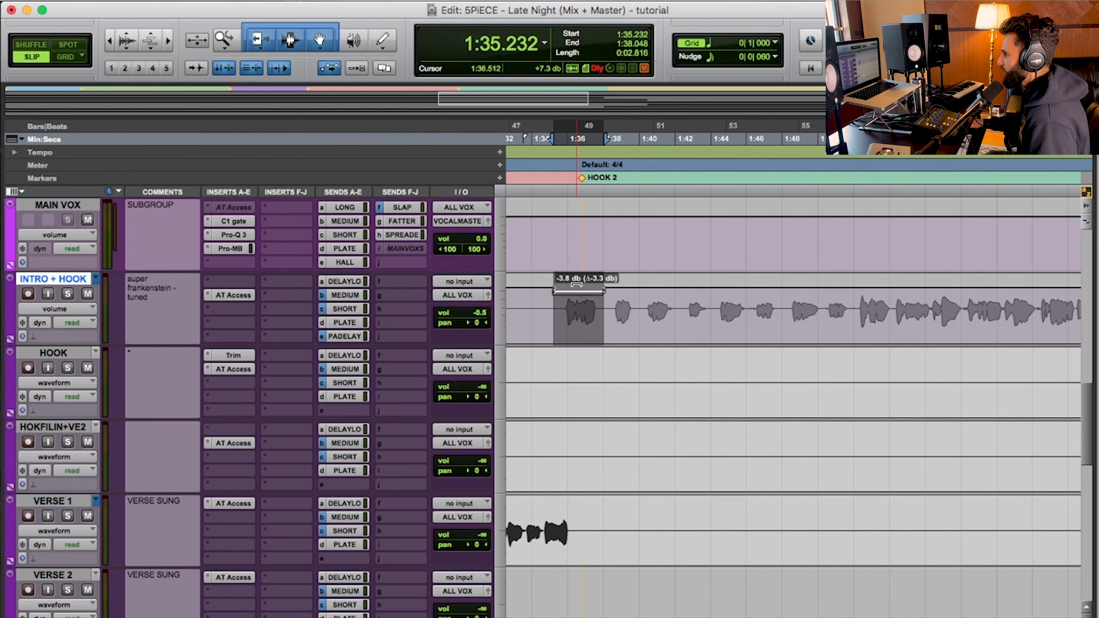
left_click_drag(613, 310, 632, 273)
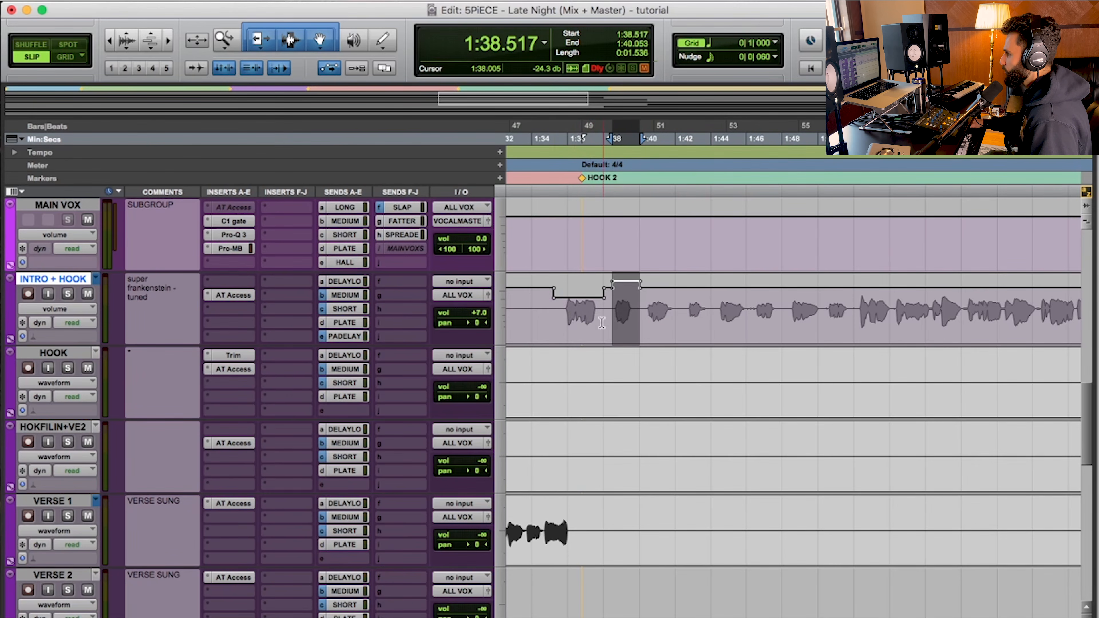
key("super+z")
key("super+z")
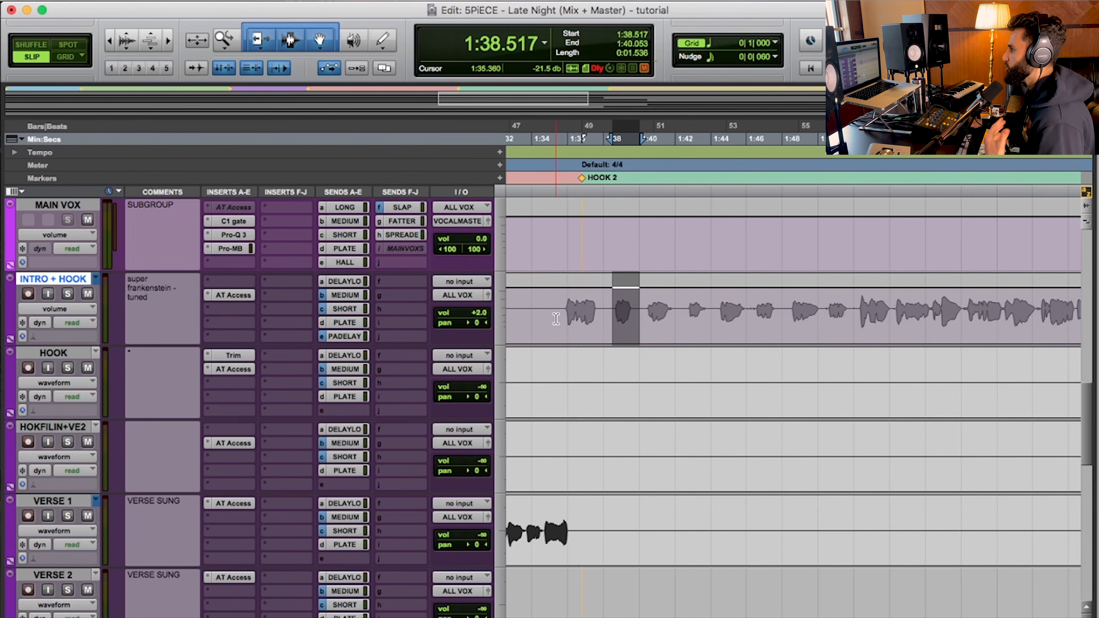
Insert the Waves Vocal Rider plug-in on the INTRO + HOOK track and move its window up slightly.
left_click(291, 301)
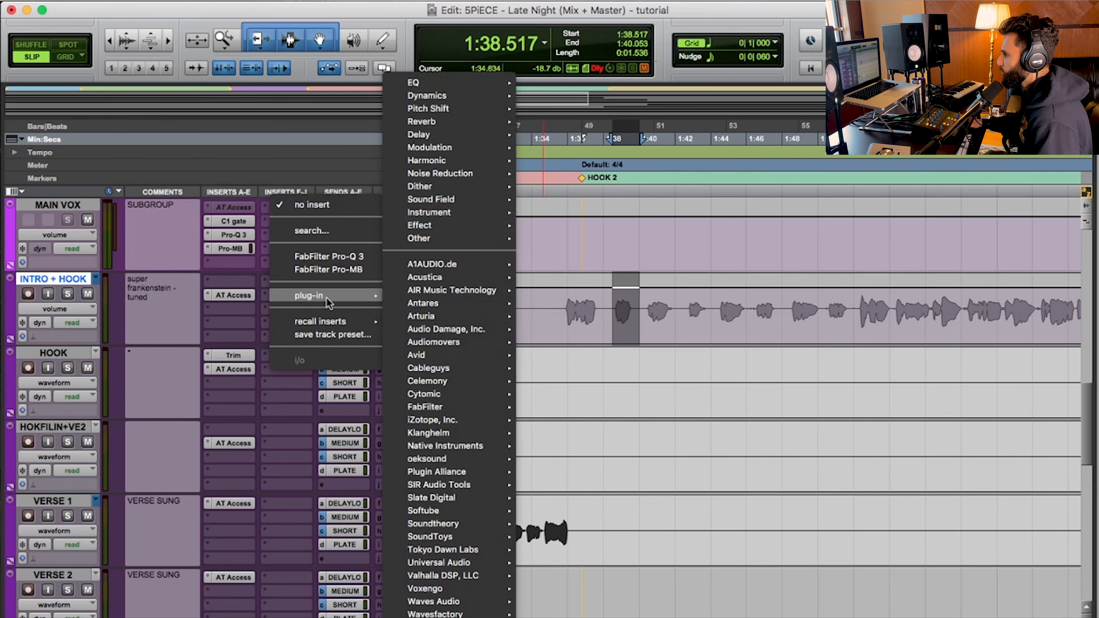
mouse_move(476, 600)
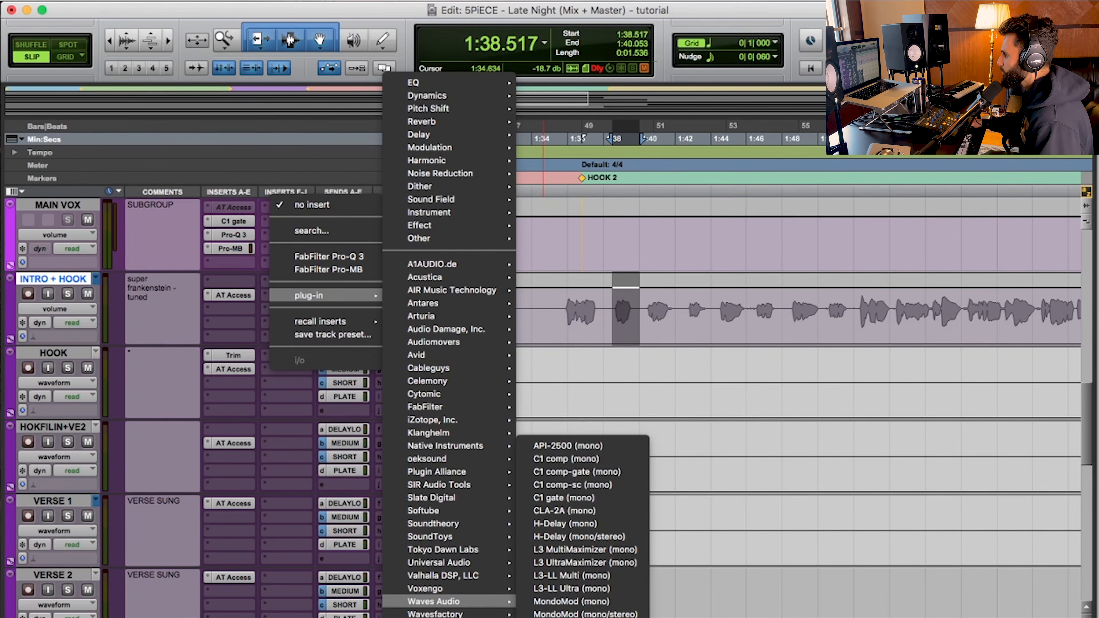
left_click(581, 617)
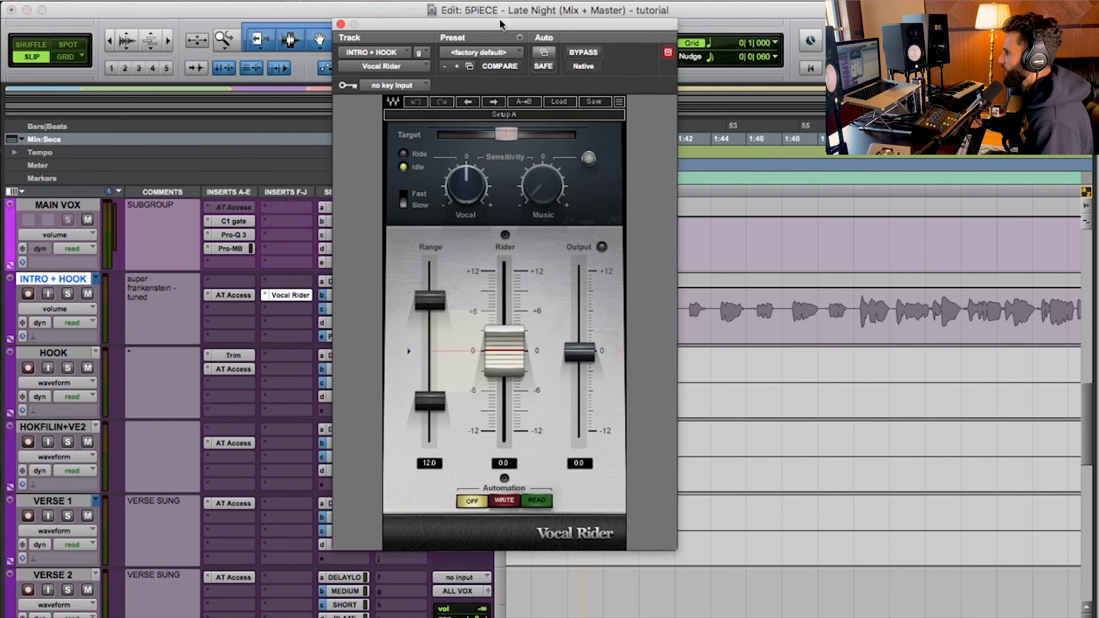
left_click_drag(500, 24, 483, 8)
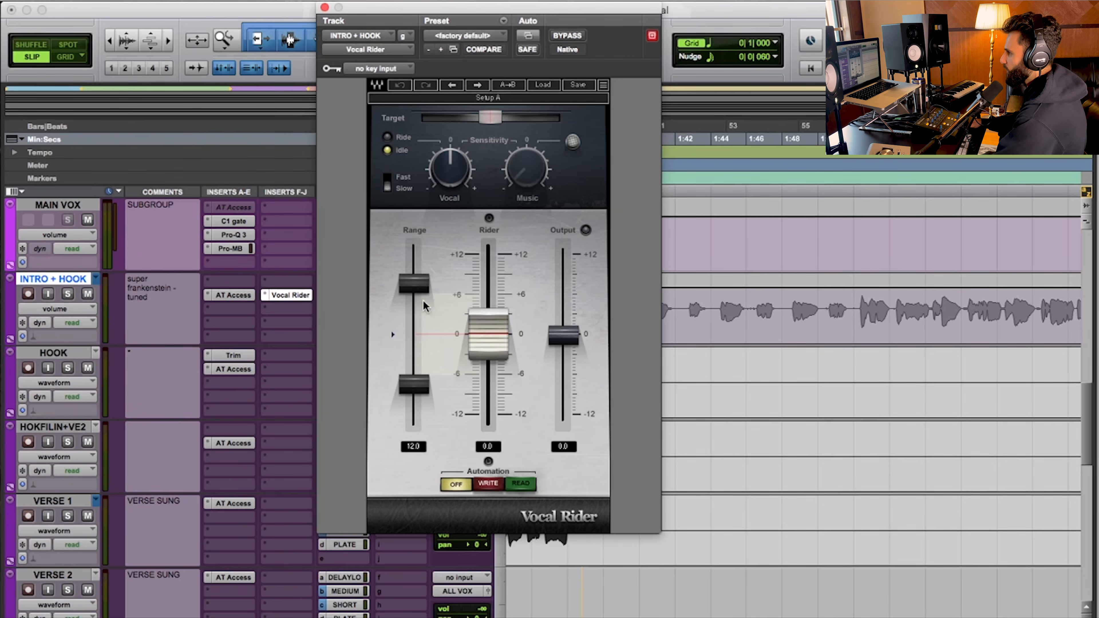
Set Vocal Rider's range limits to -1 for the lower fader and 1 for the upper fader.
left_click_drag(418, 385, 417, 331)
left_click_drag(421, 284, 421, 290)
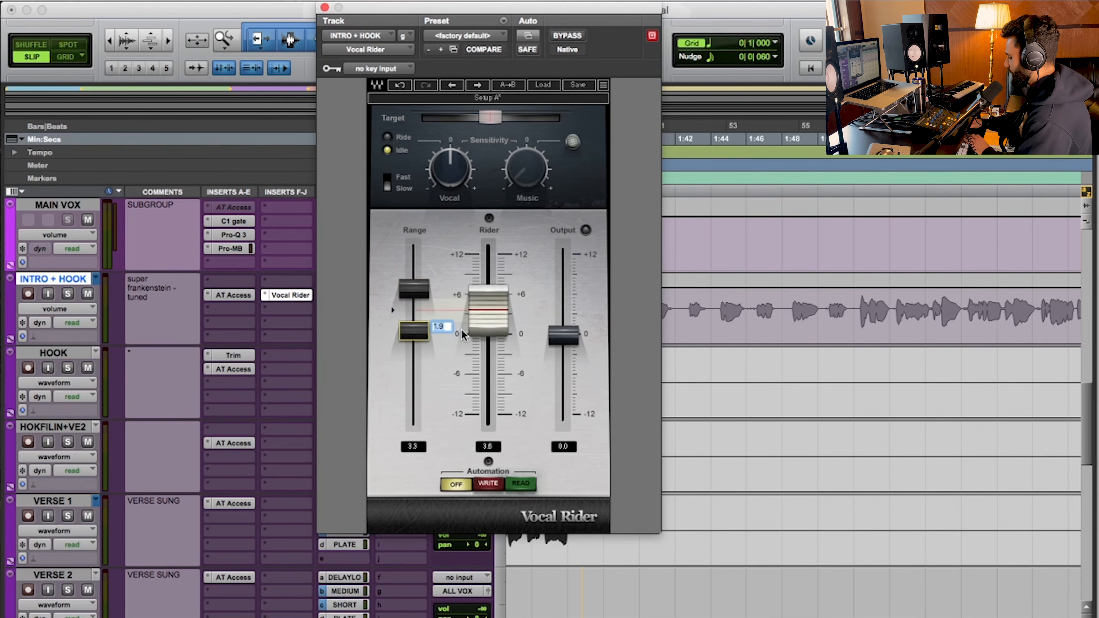
type("-1")
key("Return")
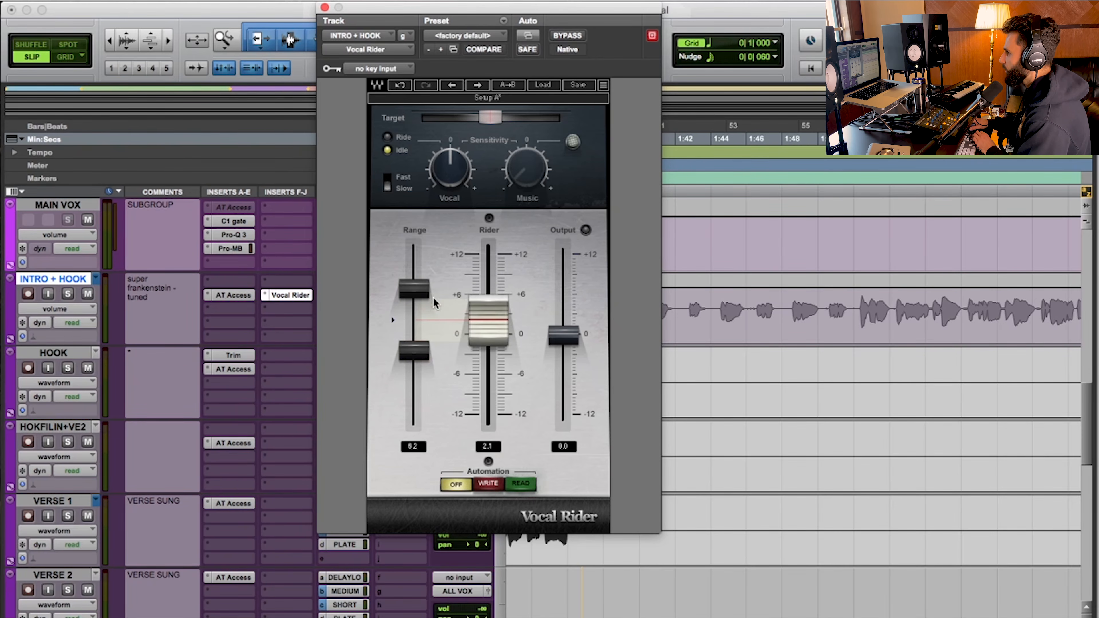
double_click(418, 285)
type("1")
key("Return")
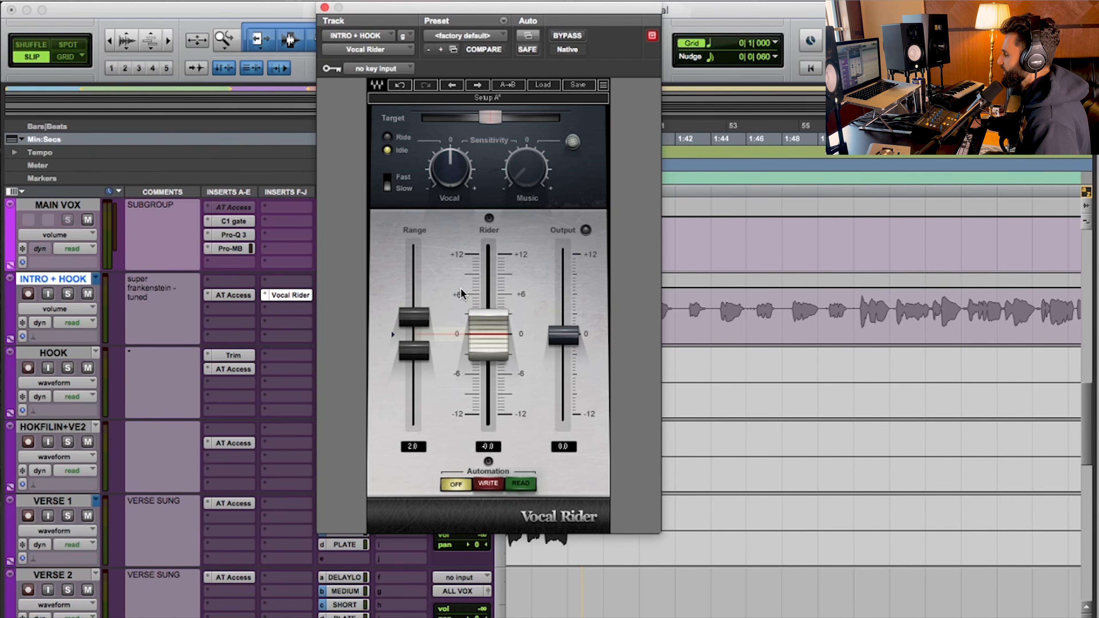
Play INTRO + HOOK from about 1:35.5 to 1:46.1 and lower Vocal Rider's target slightly while listening.
double_click(438, 180)
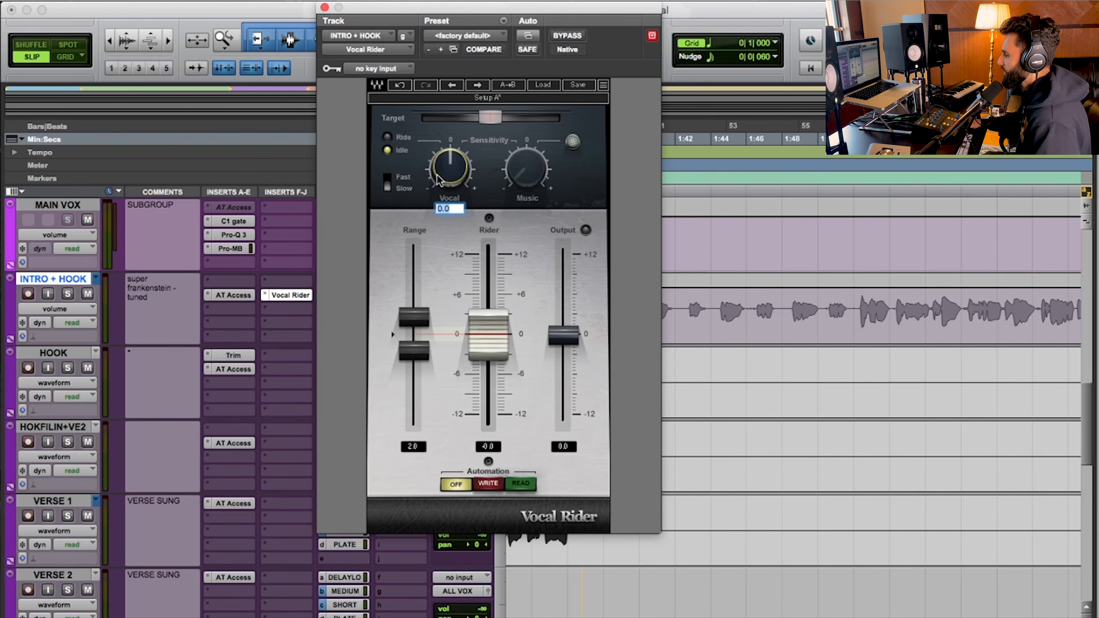
left_click_drag(478, 6, 325, 6)
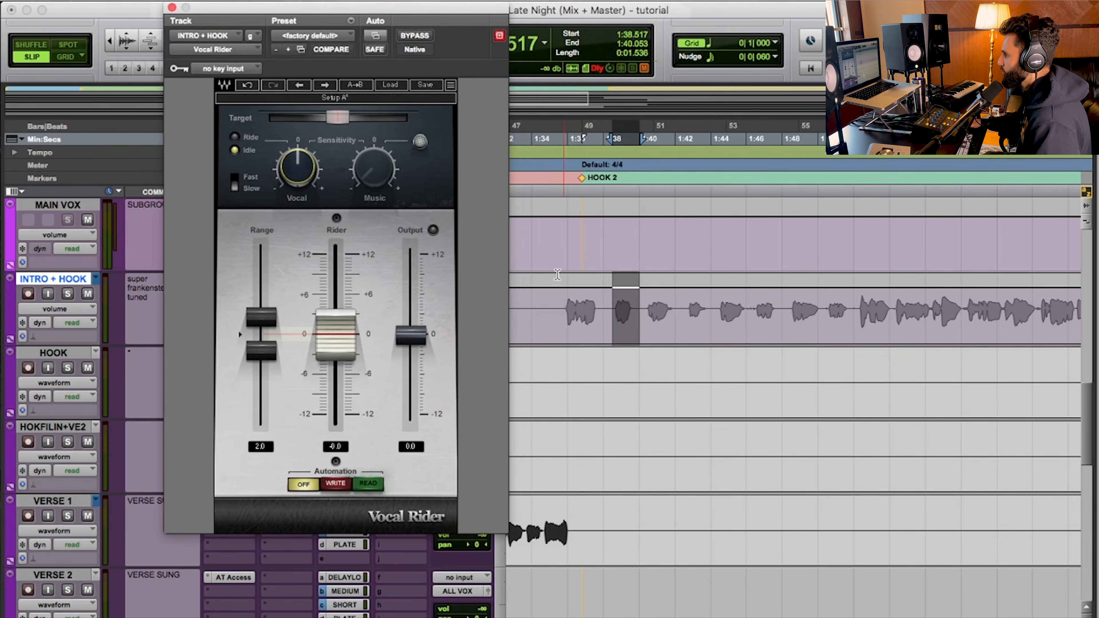
double_click(562, 304)
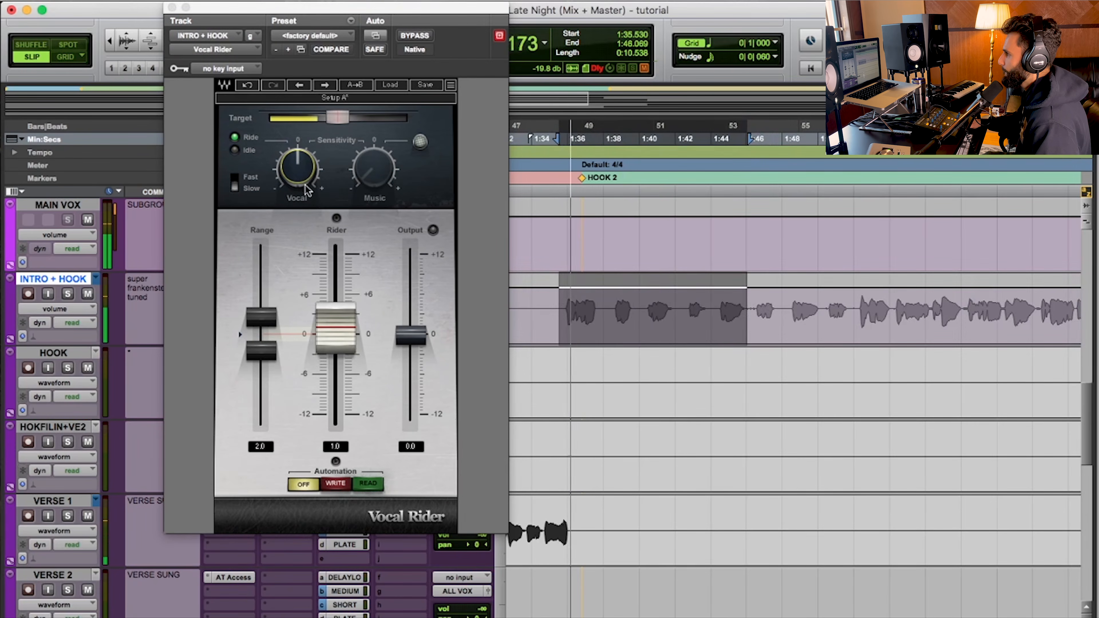
mouse_move(337, 117)
left_mouse_down()
mouse_move(326, 117)
mouse_move(336, 119)
left_mouse_up()
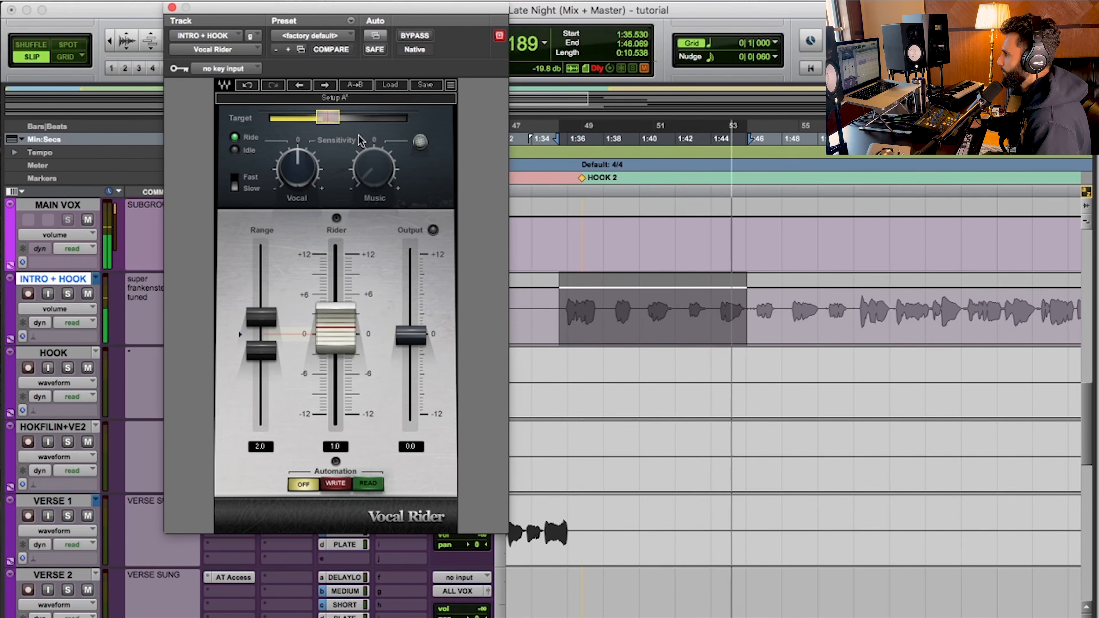
key("space")
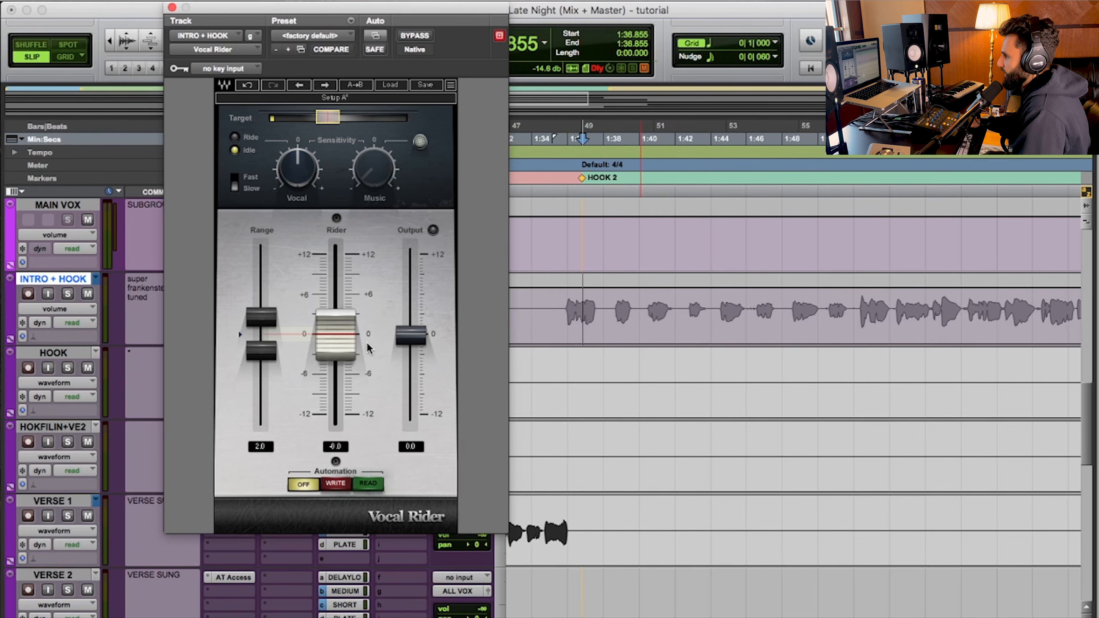
Set Vocal Rider's upper range limit to 0 and its output level to 2.0.
left_click(261, 318)
type("0")
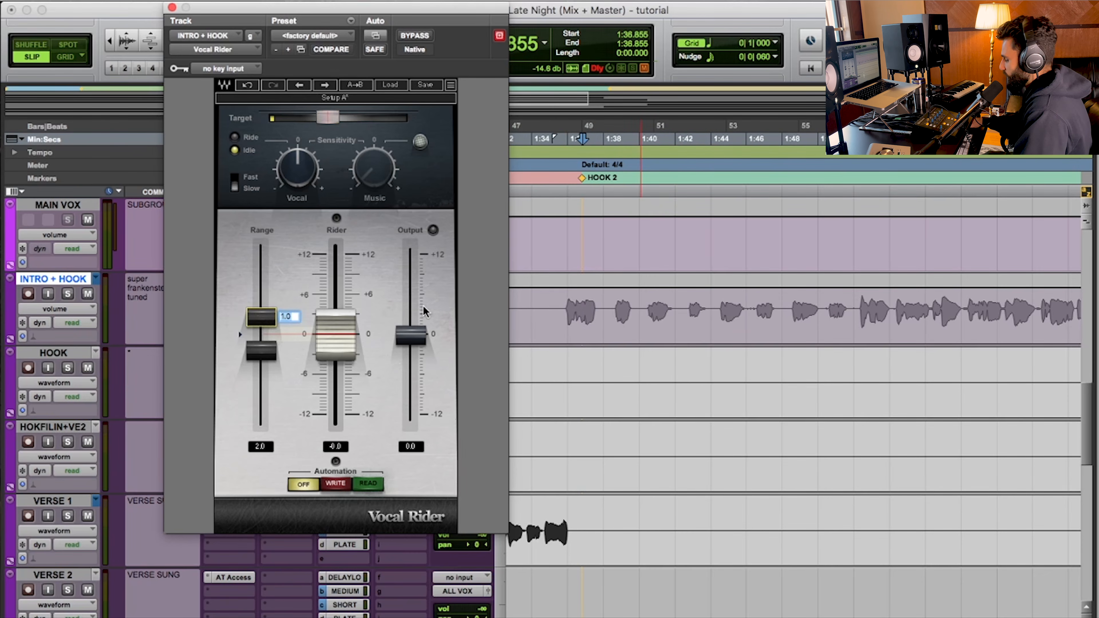
key("Return")
left_click(422, 337)
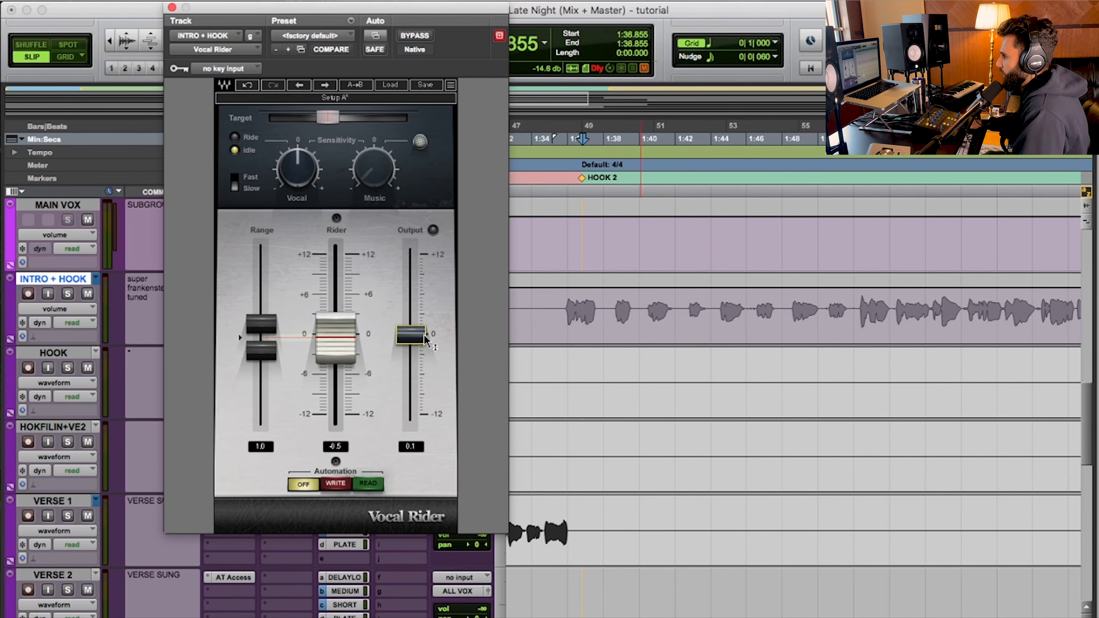
double_click(405, 336)
type("2")
key("Return")
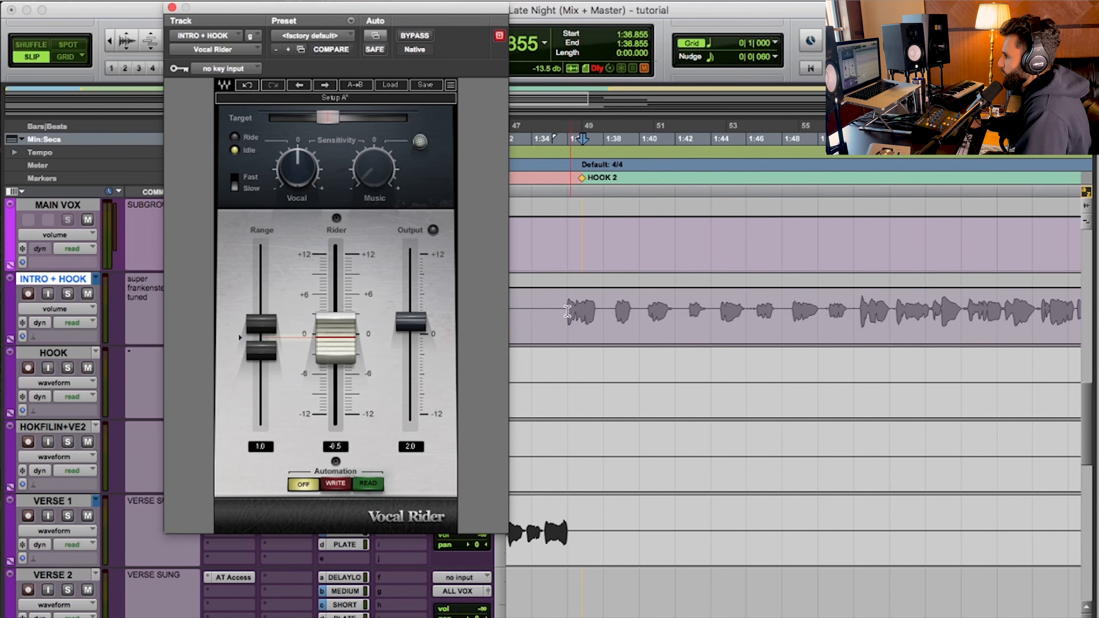
Play HOOK 2 from about 1:35.6, compare Vocal Rider bypassed and active, and close the plug-in window.
left_click(561, 312)
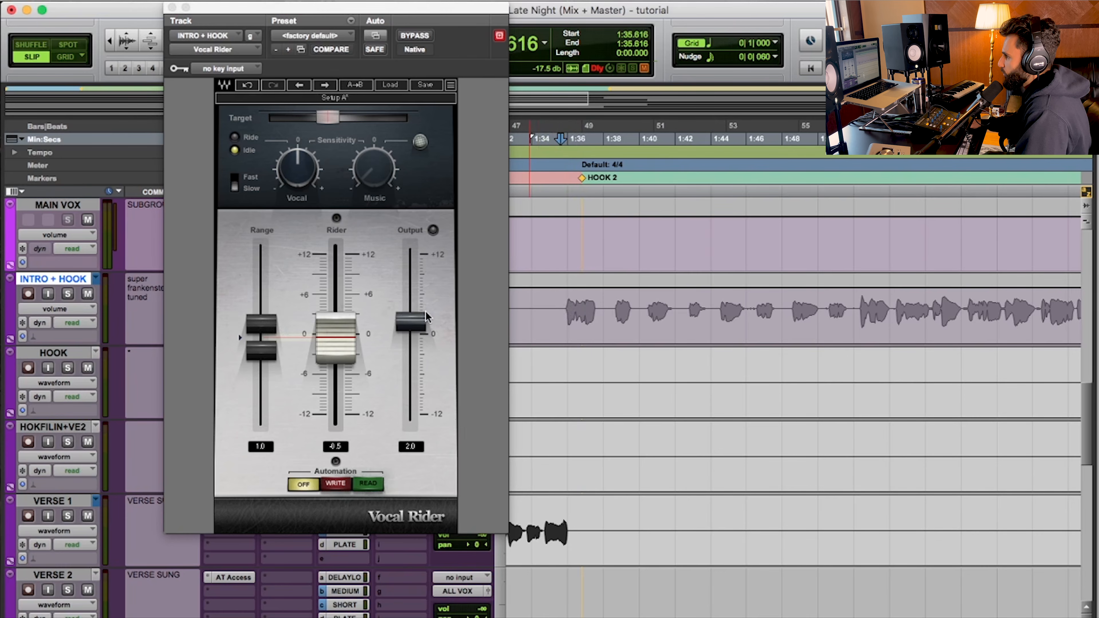
left_click(561, 312)
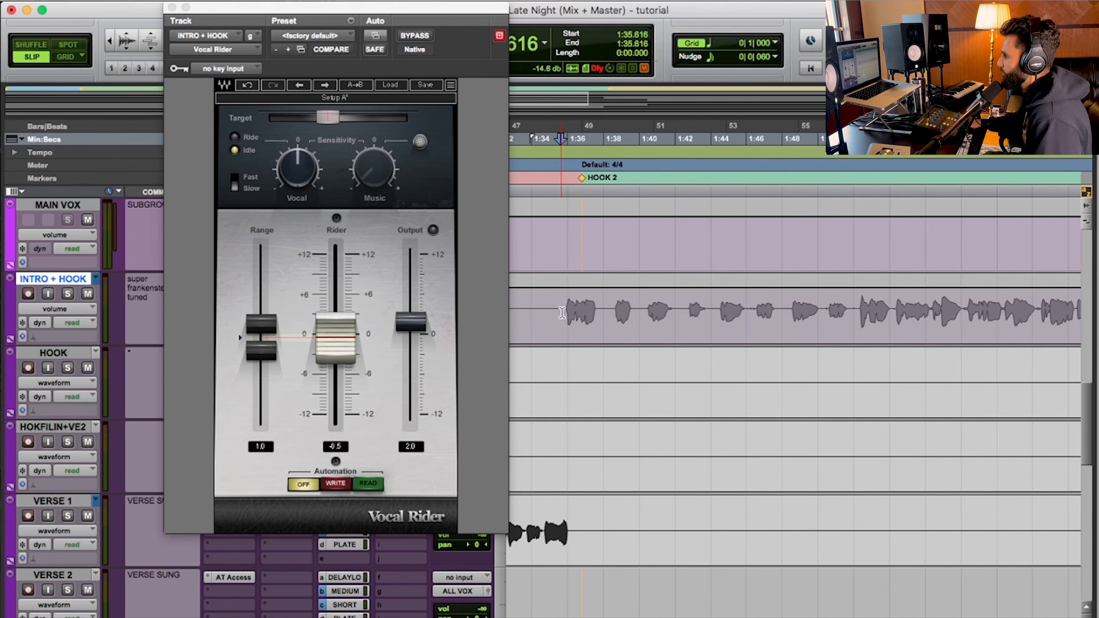
key("space")
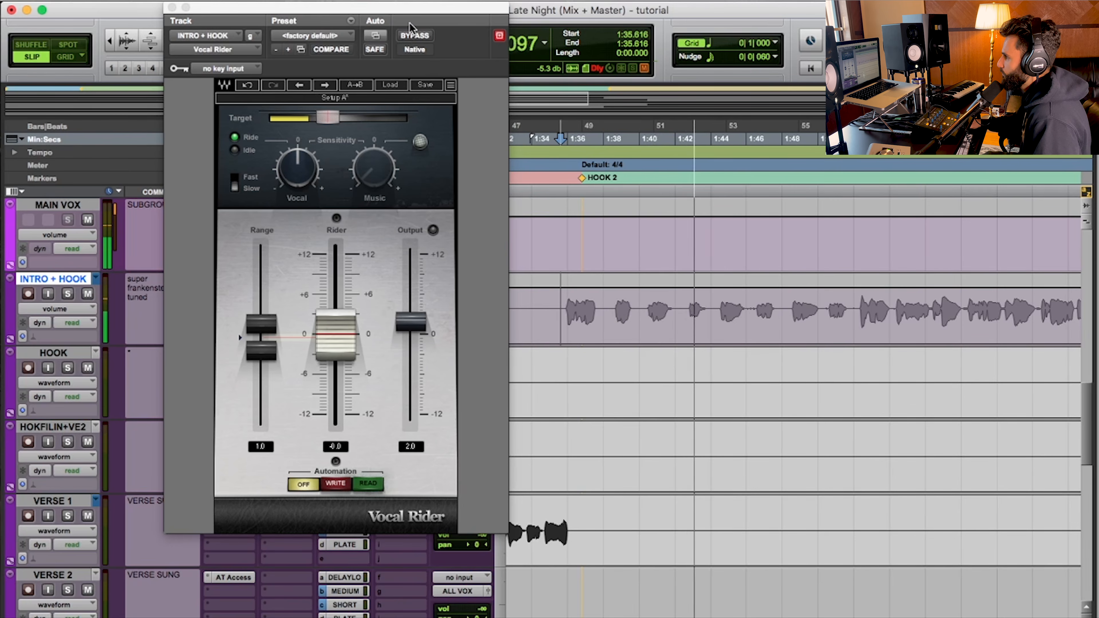
left_click(411, 35)
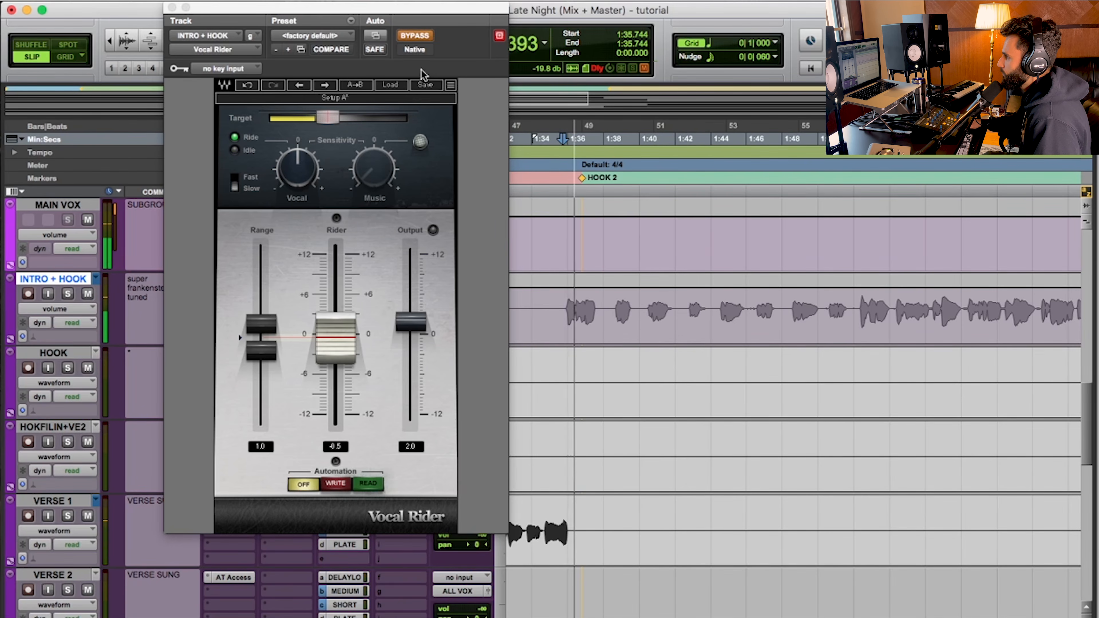
left_click(414, 37)
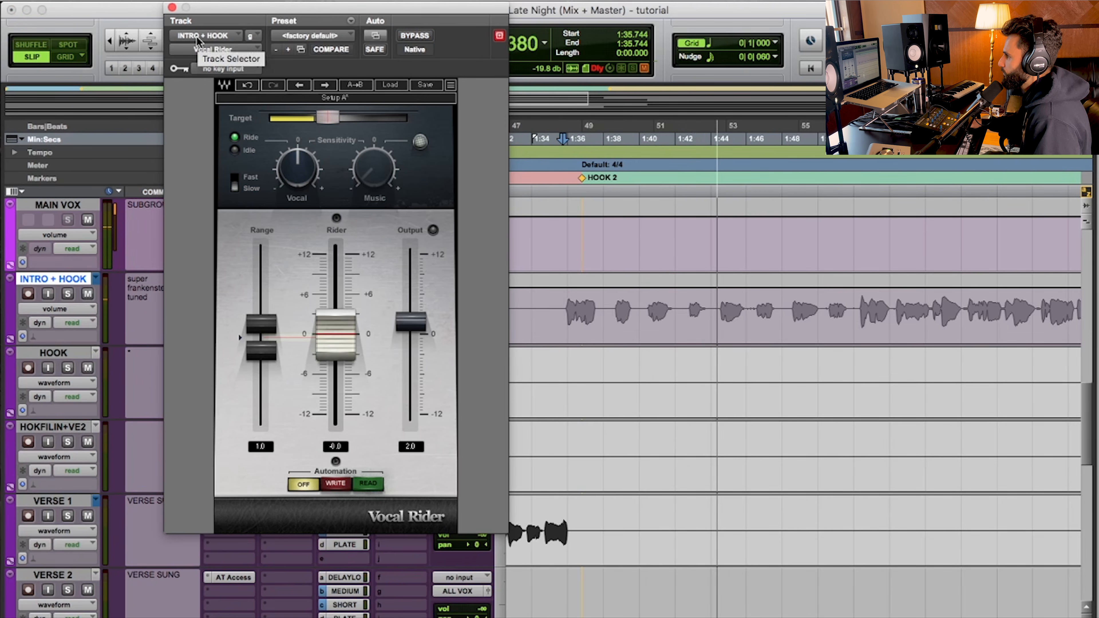
key("space")
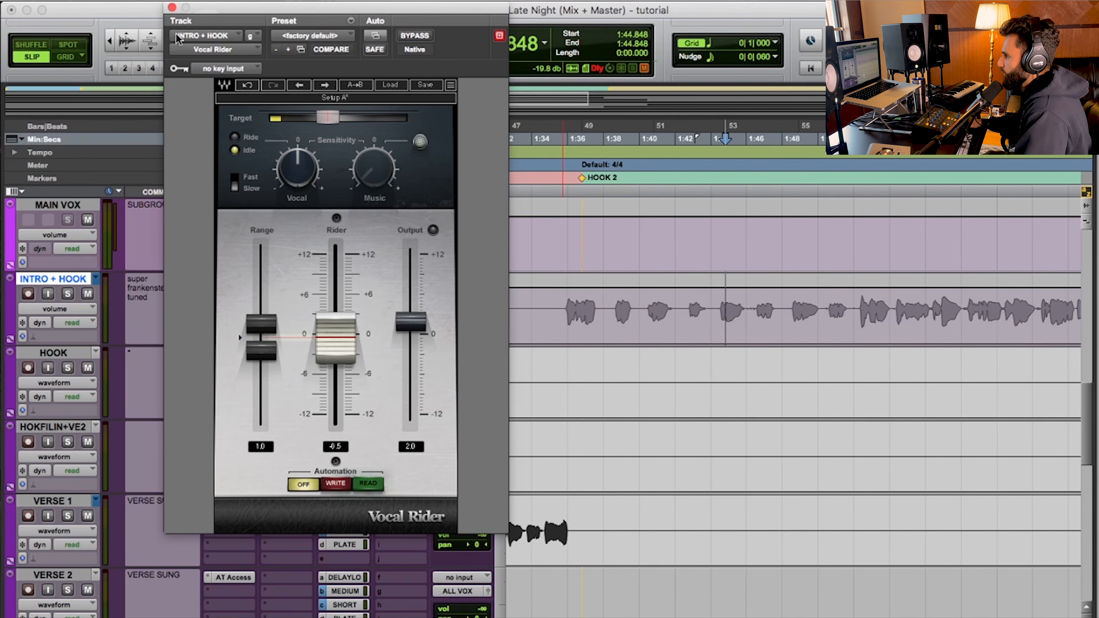
left_click(171, 8)
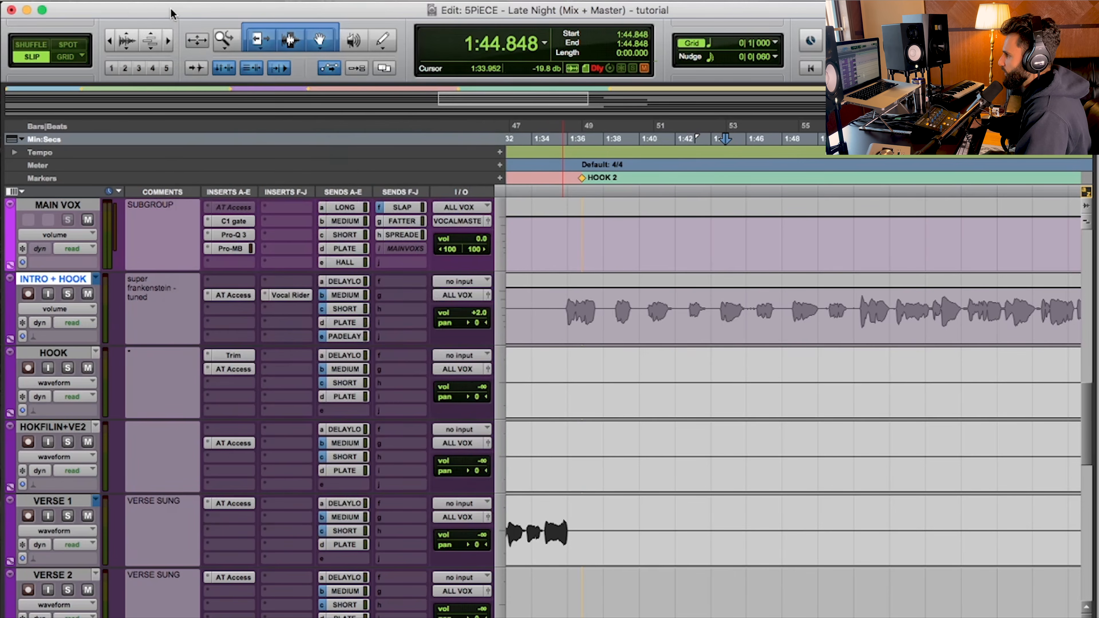
Switch INTRO + HOOK to waveform view, select its second HOOK 2 phrase, about 1:38.5 to 1:39.8, and briefly review Vocal Rider.
left_click_drag(559, 308, 608, 308)
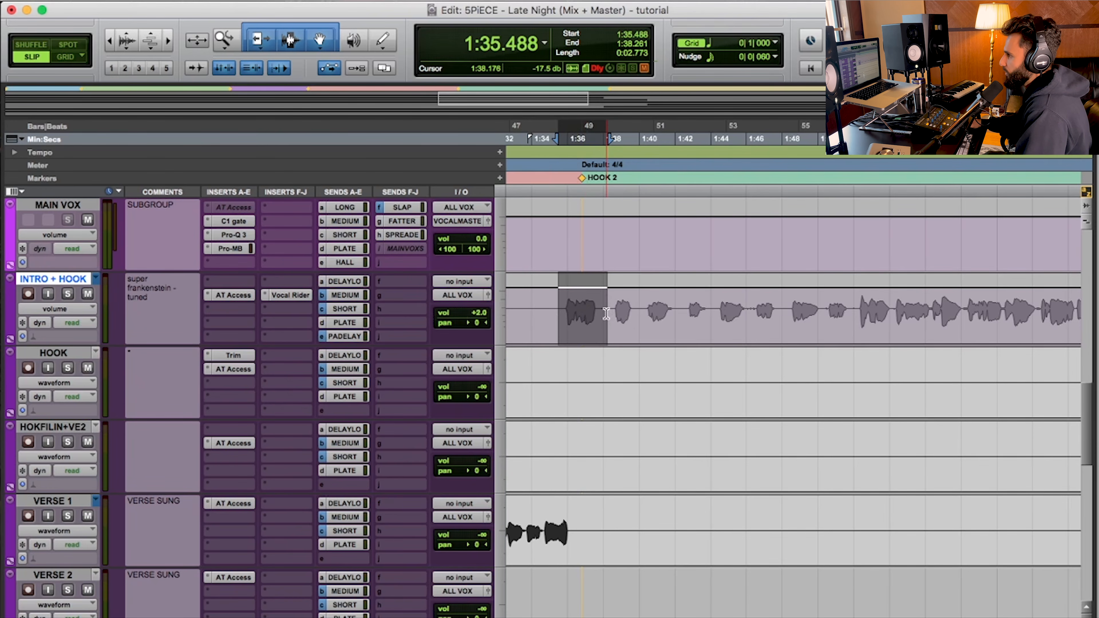
left_click(619, 310)
left_click(65, 309)
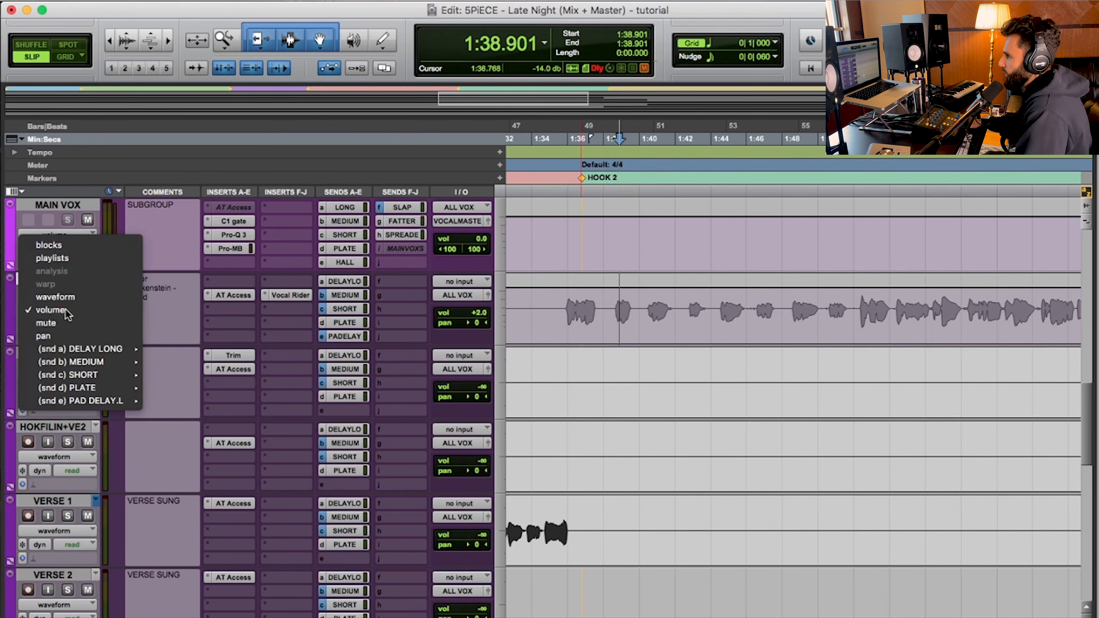
left_click(67, 298)
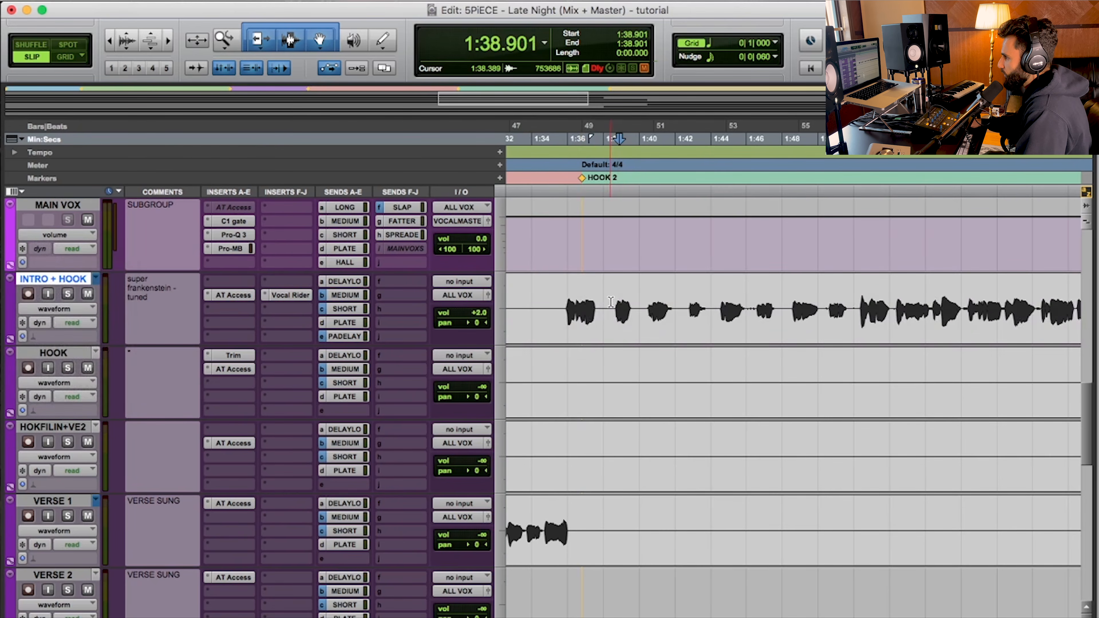
left_click_drag(611, 303, 634, 300)
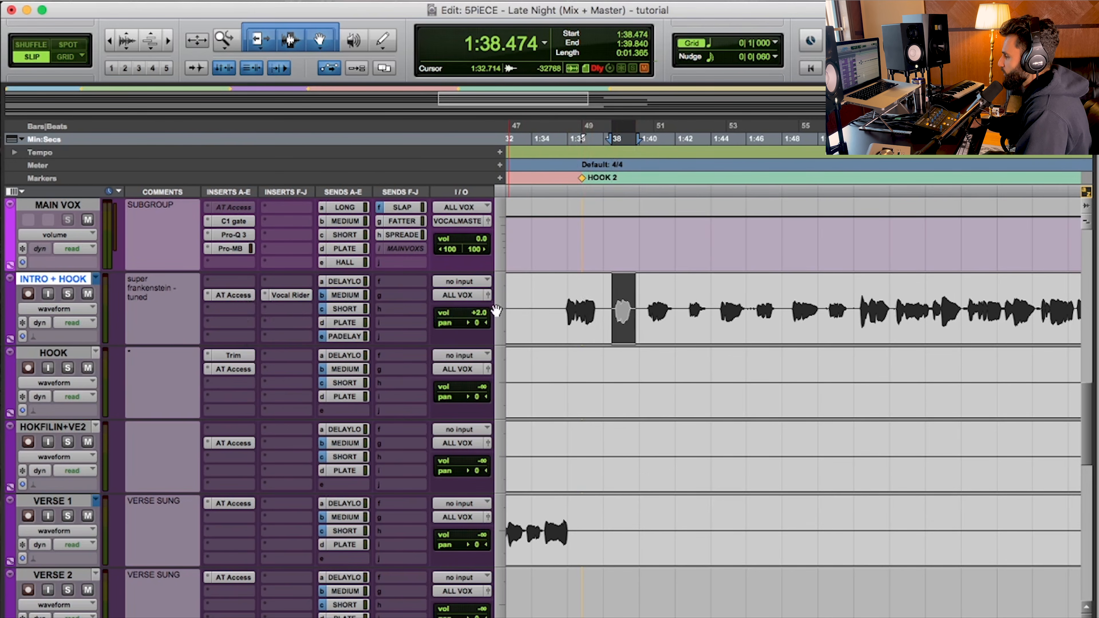
left_click(289, 296)
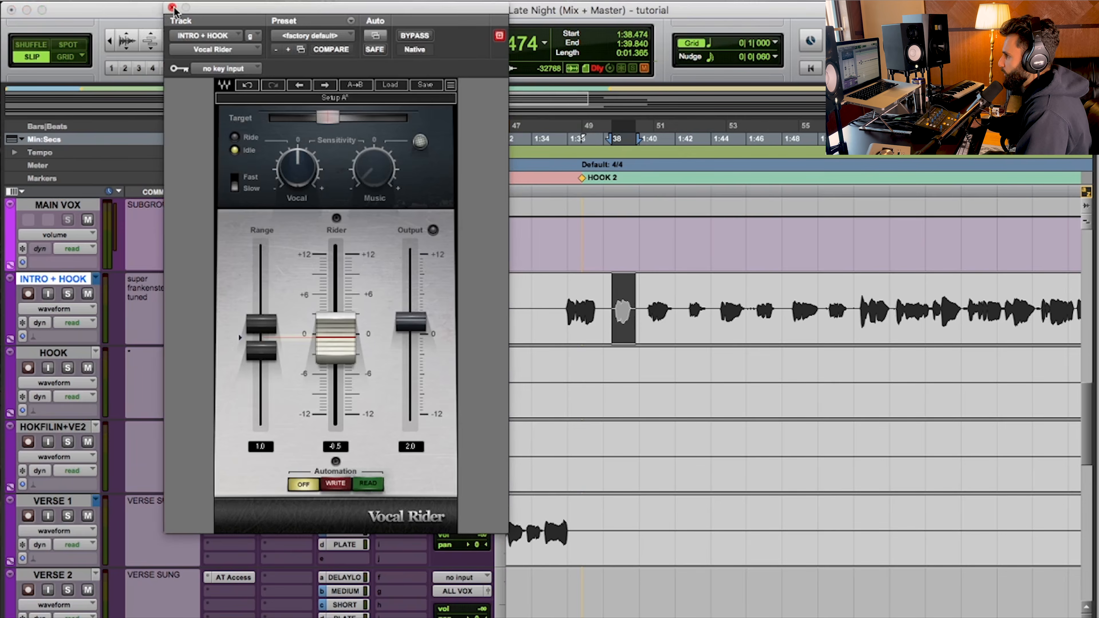
left_click(172, 8)
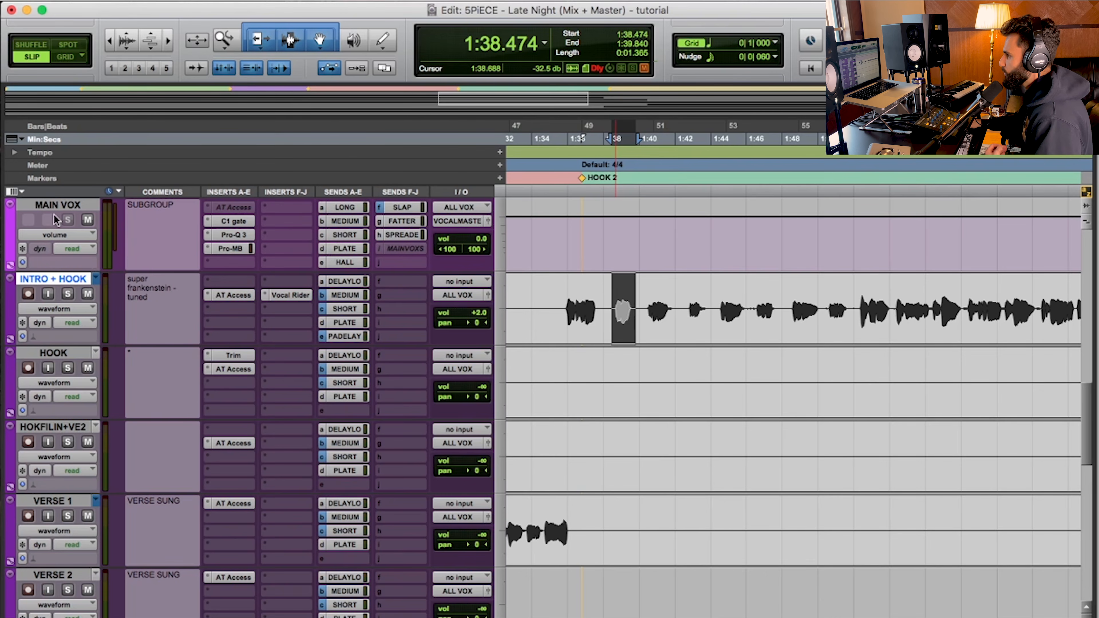
Select all vocal tracks from INTRO + HOOK through WHISPERRIGHT, and clear the track selection.
scroll(80, 299, "down", 10)
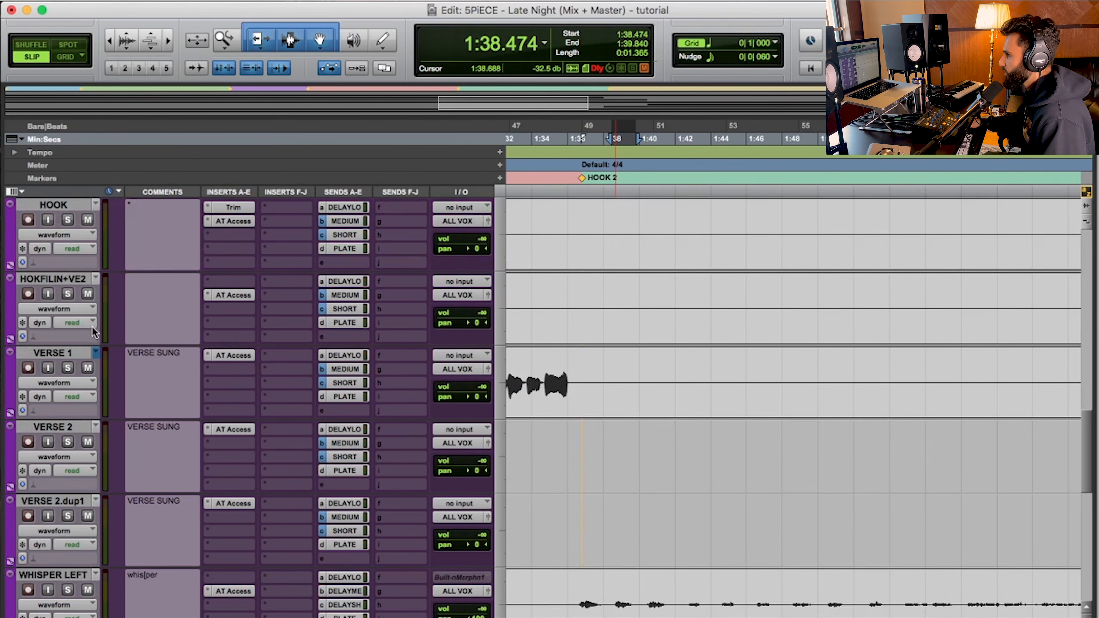
left_click(76, 502, "shift")
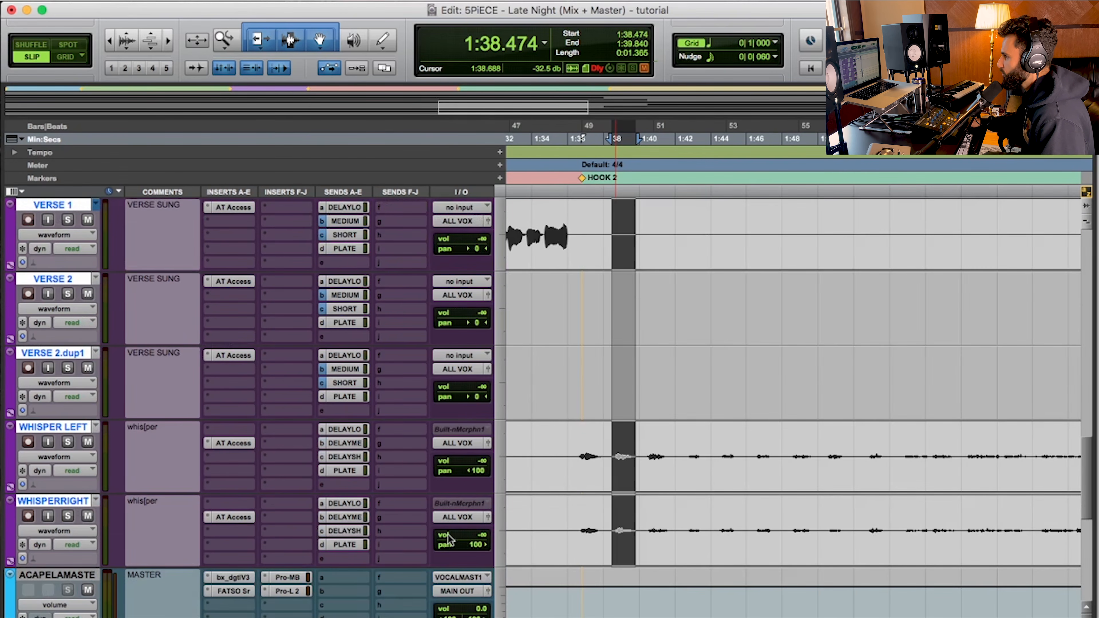
scroll(437, 431, "up", 10)
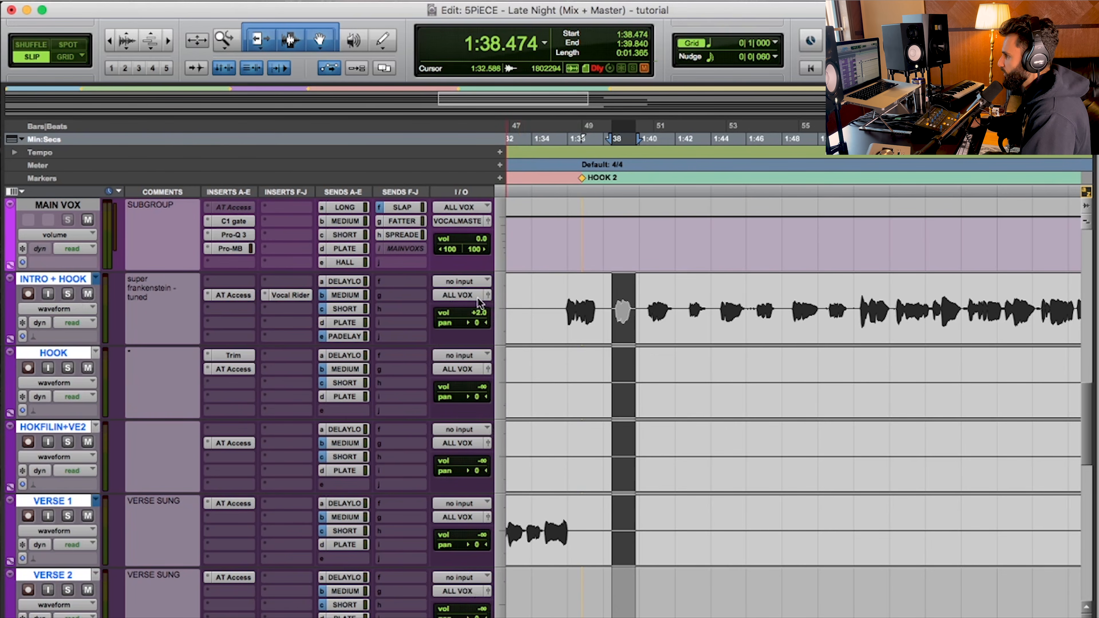
left_click(42, 279)
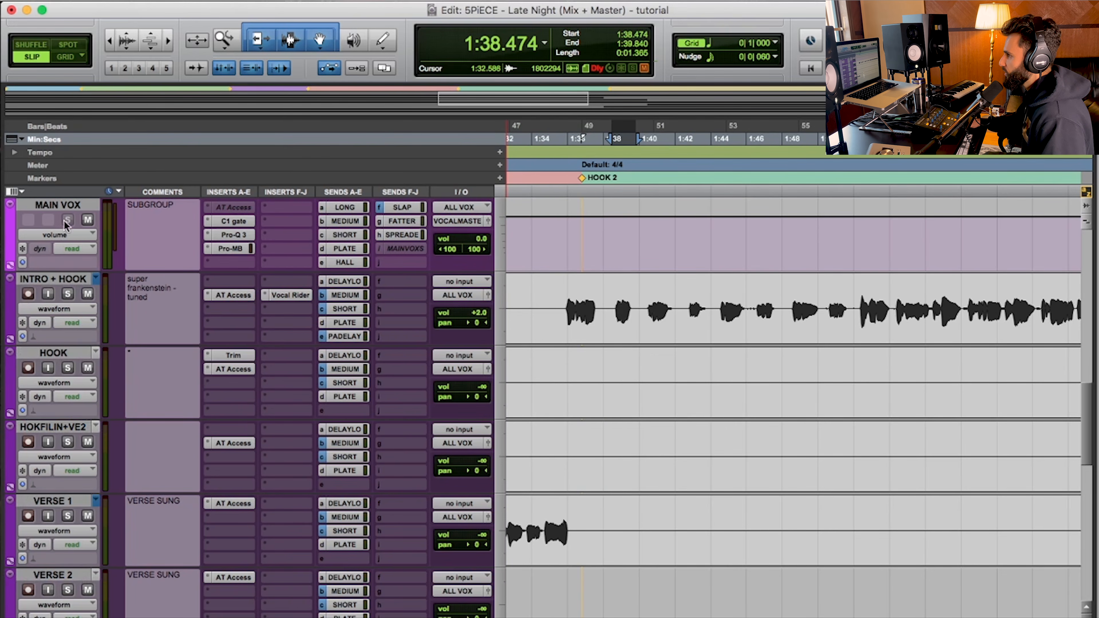
Select the MAIN VOX subgroup, try adjusting its volume, and reset it to 0.0 dB.
left_click(70, 209)
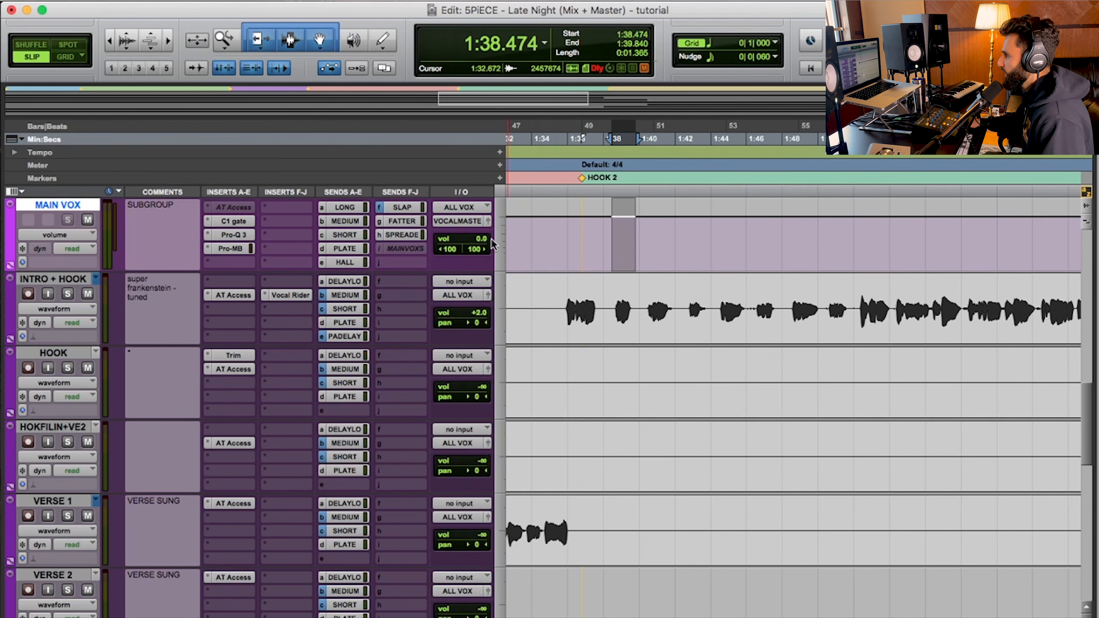
mouse_move(480, 241)
left_mouse_down()
mouse_move(477, 287)
mouse_move(479, 251)
left_mouse_up()
left_click(480, 242, "alt")
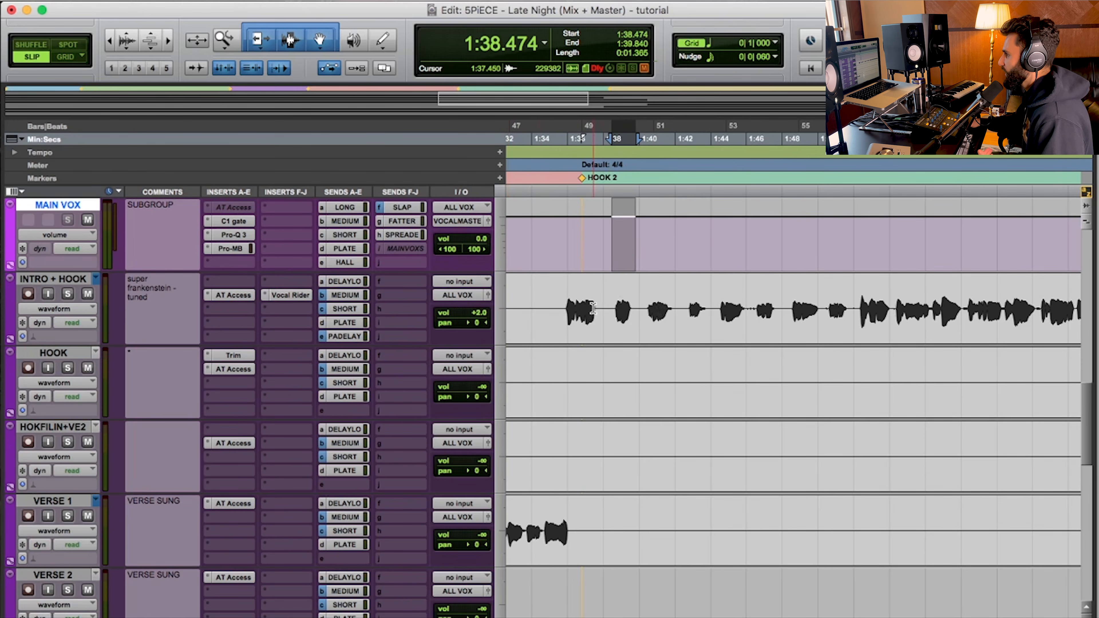
left_click(480, 241)
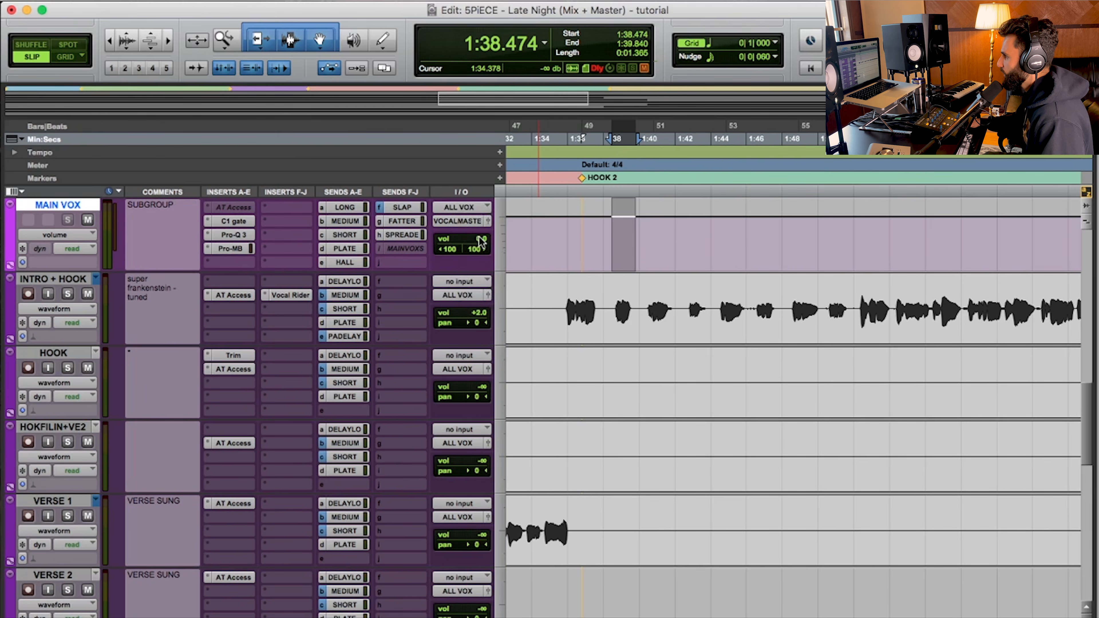
Try lowering the MAIN VOX subgroup volume to about -2.0 dB, and reset it to 0.0 dB.
left_click_drag(479, 241, 480, 244)
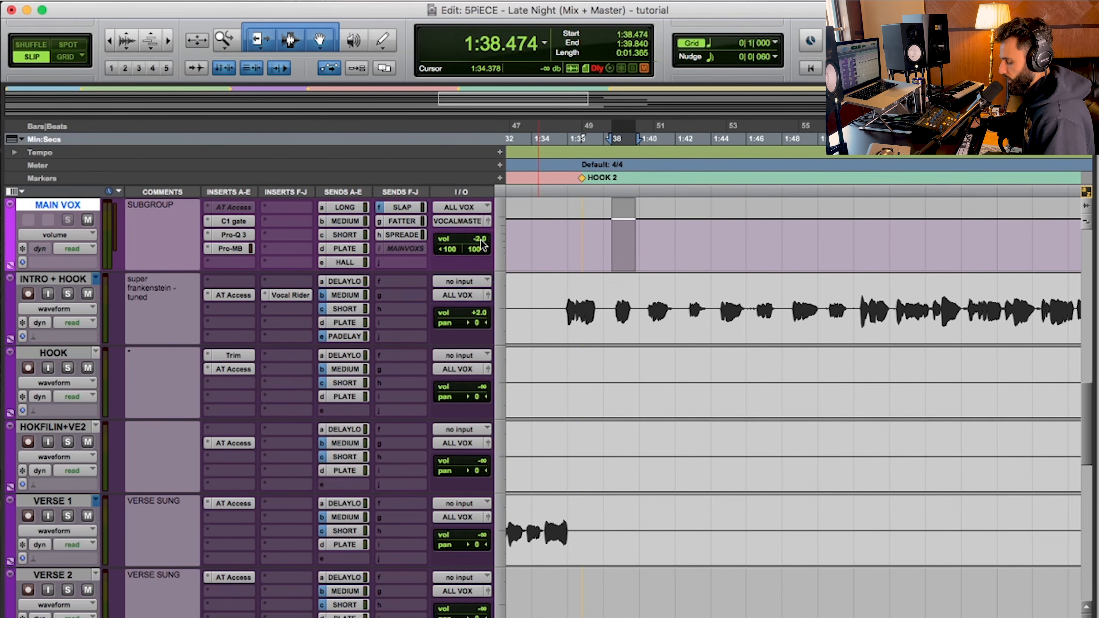
left_click(480, 241, "alt")
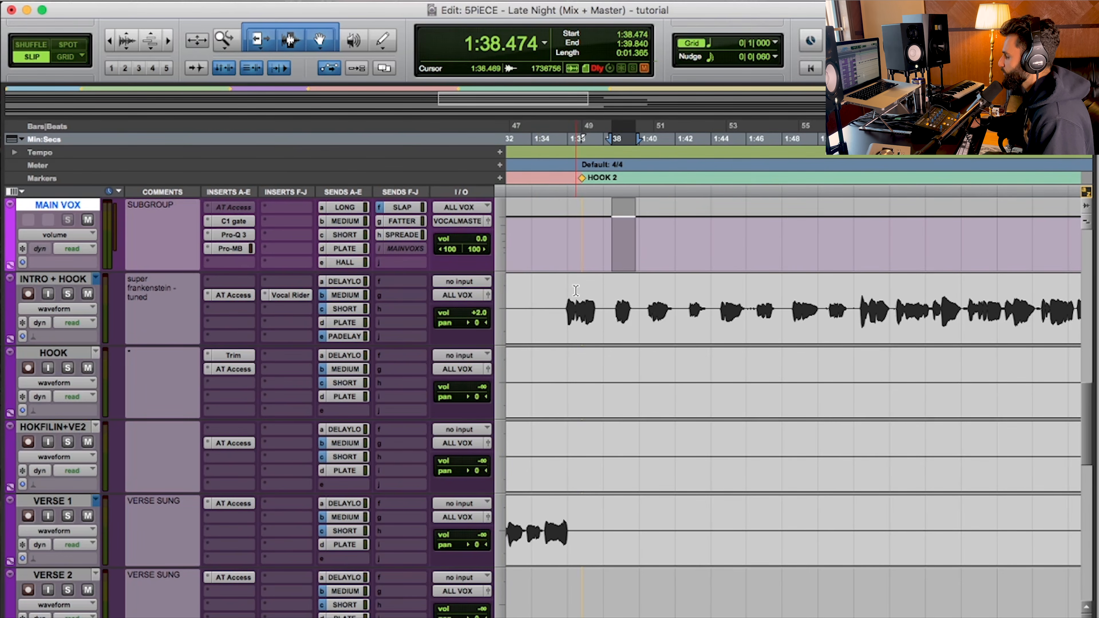
Select the ACAPELAMASTE vocal master track and lower its volume to -4.6 dB.
scroll(571, 299, "down", 6)
left_click(54, 429)
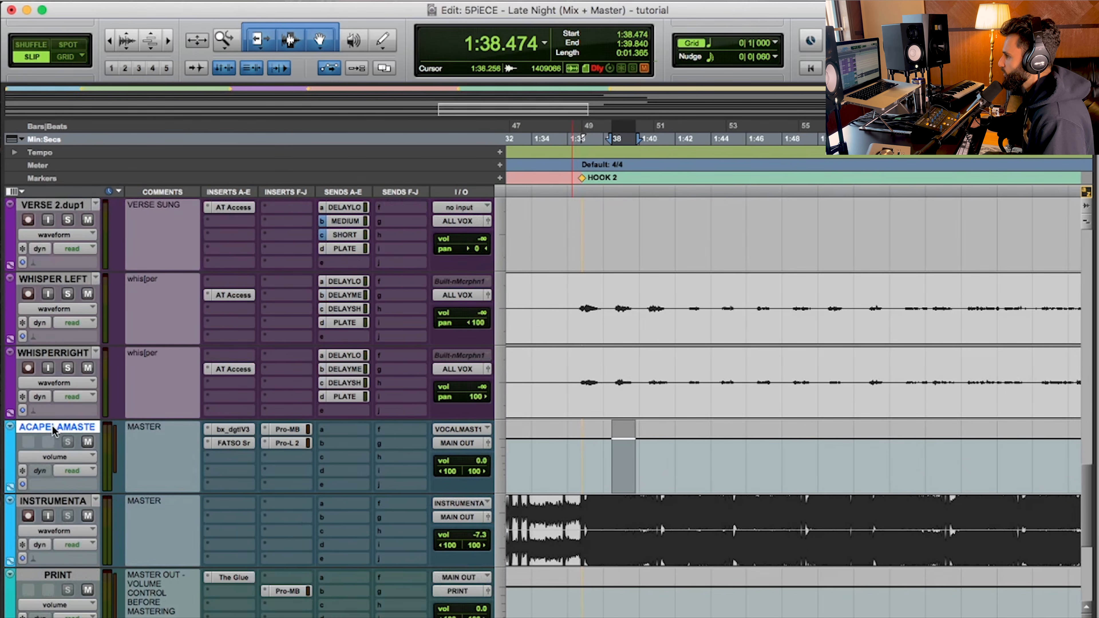
left_click_drag(480, 462, 482, 533)
left_click_drag(484, 469, 484, 426)
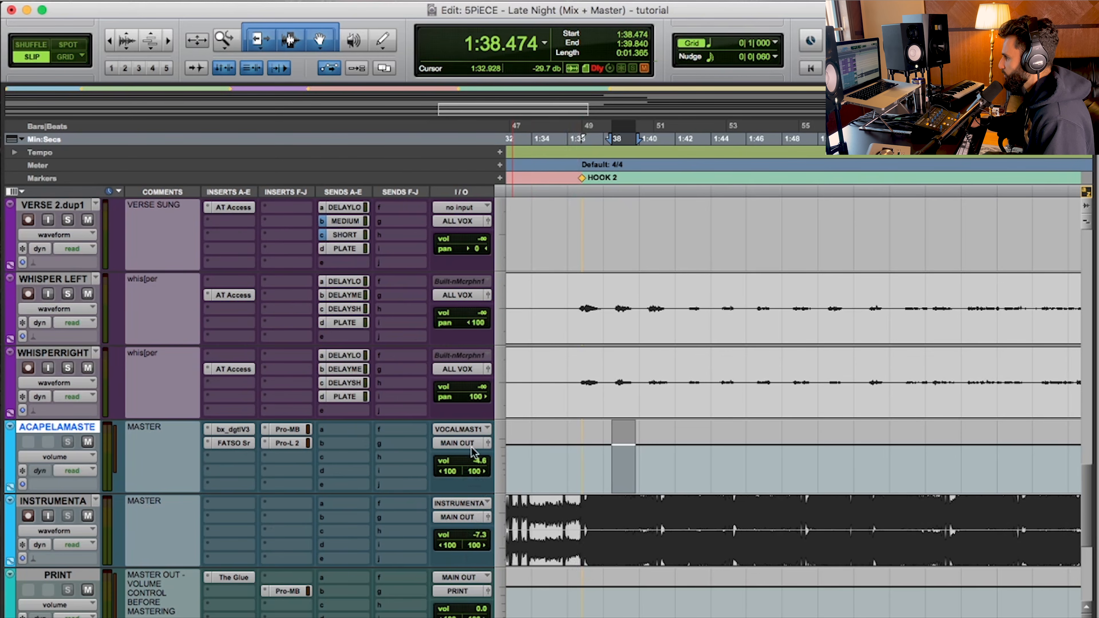
scroll(478, 532, "down", 3)
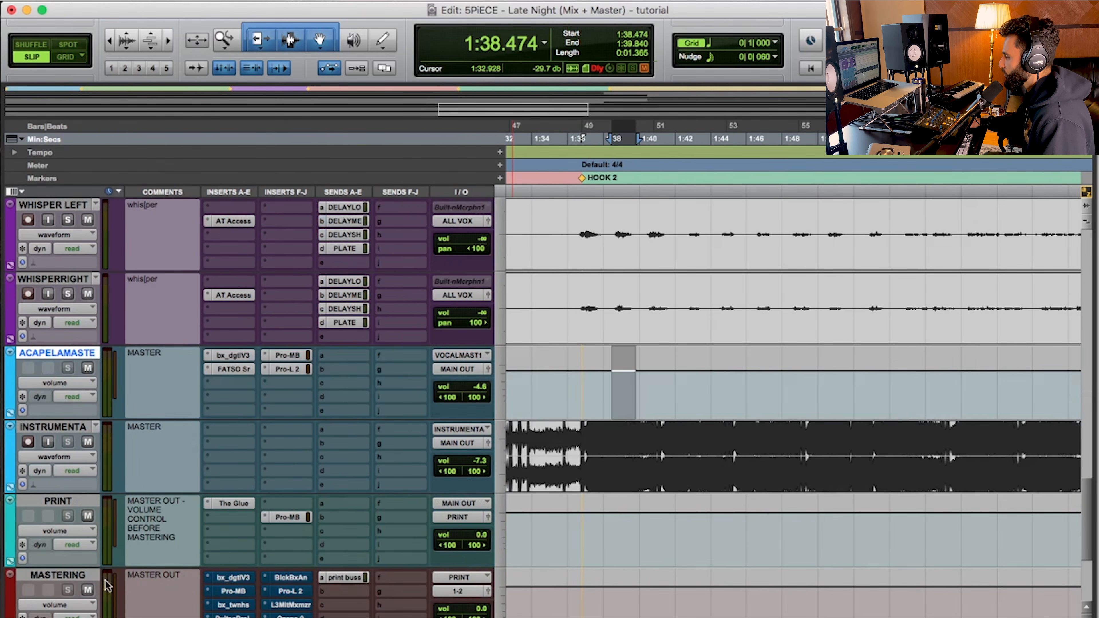
scroll(663, 397, "up", 15)
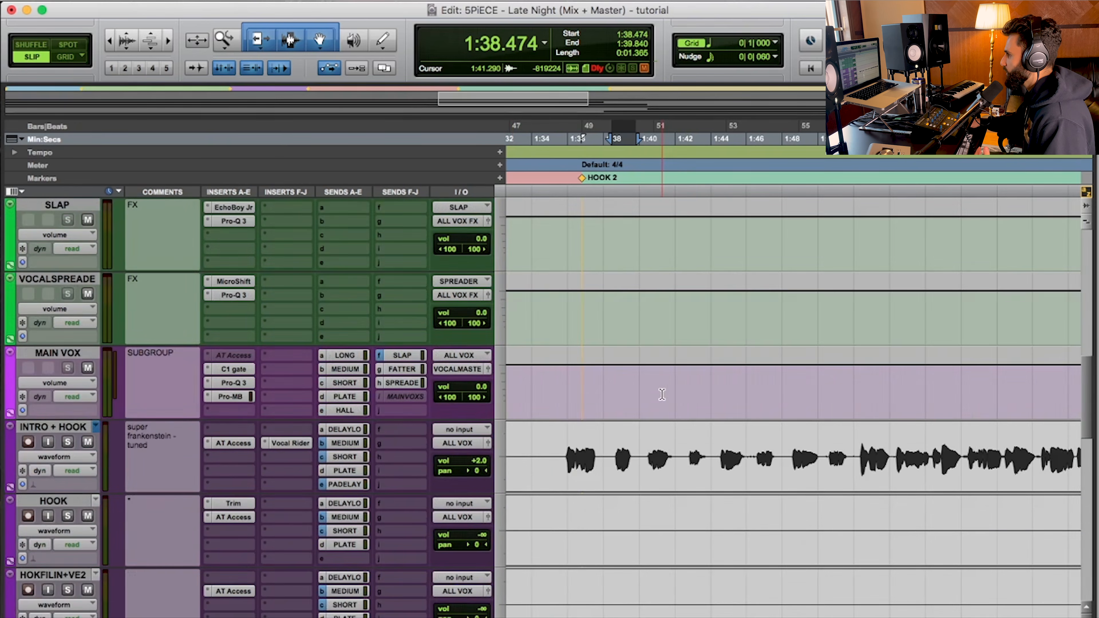
scroll(663, 394, "down", 3)
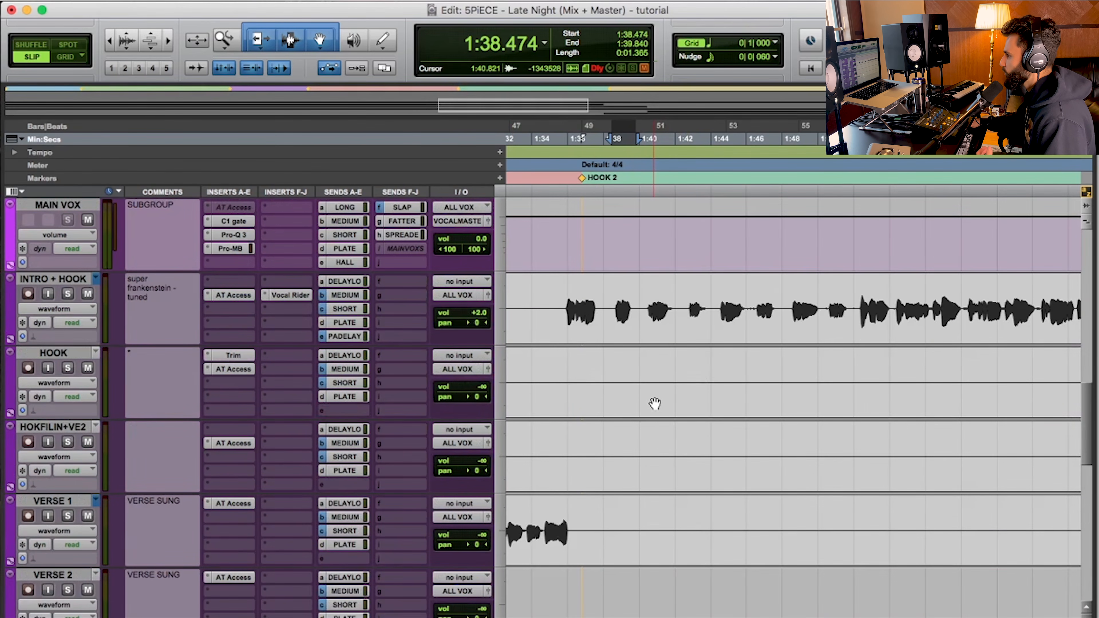